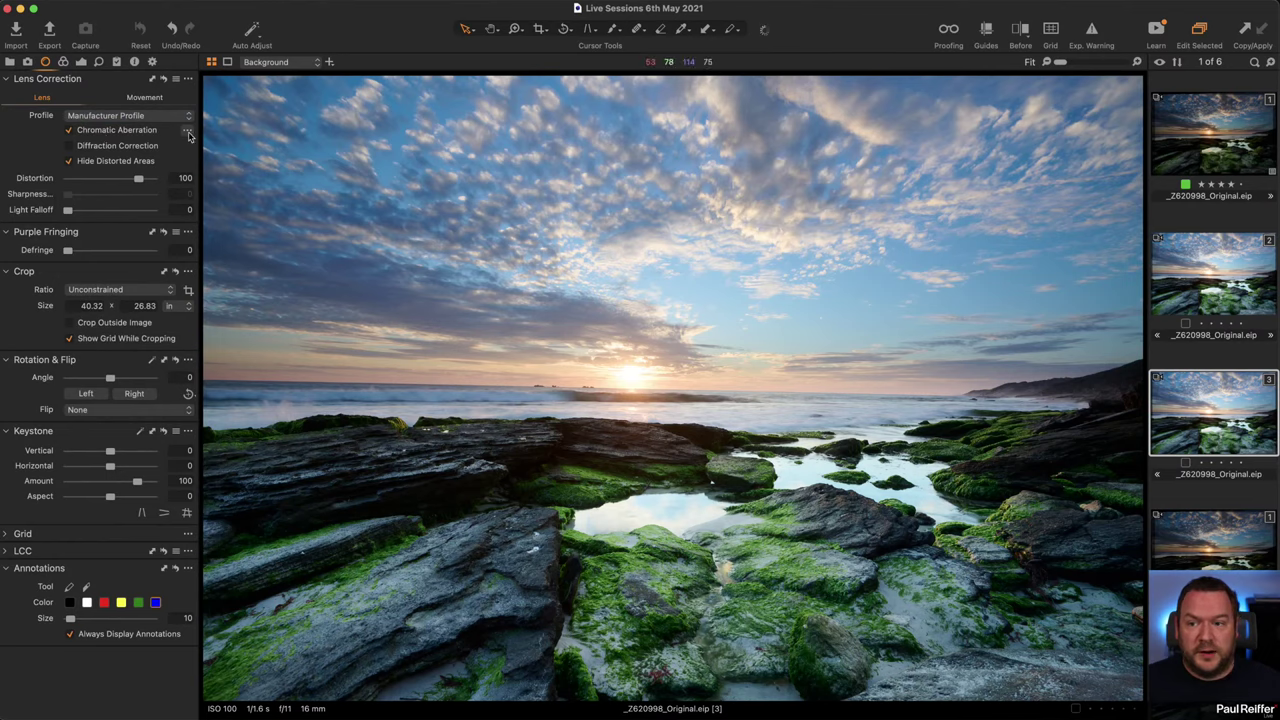
- Analyze the third variant's chromatic aberration and enable Diffraction Correction in the lens correction settings
click(186, 130)
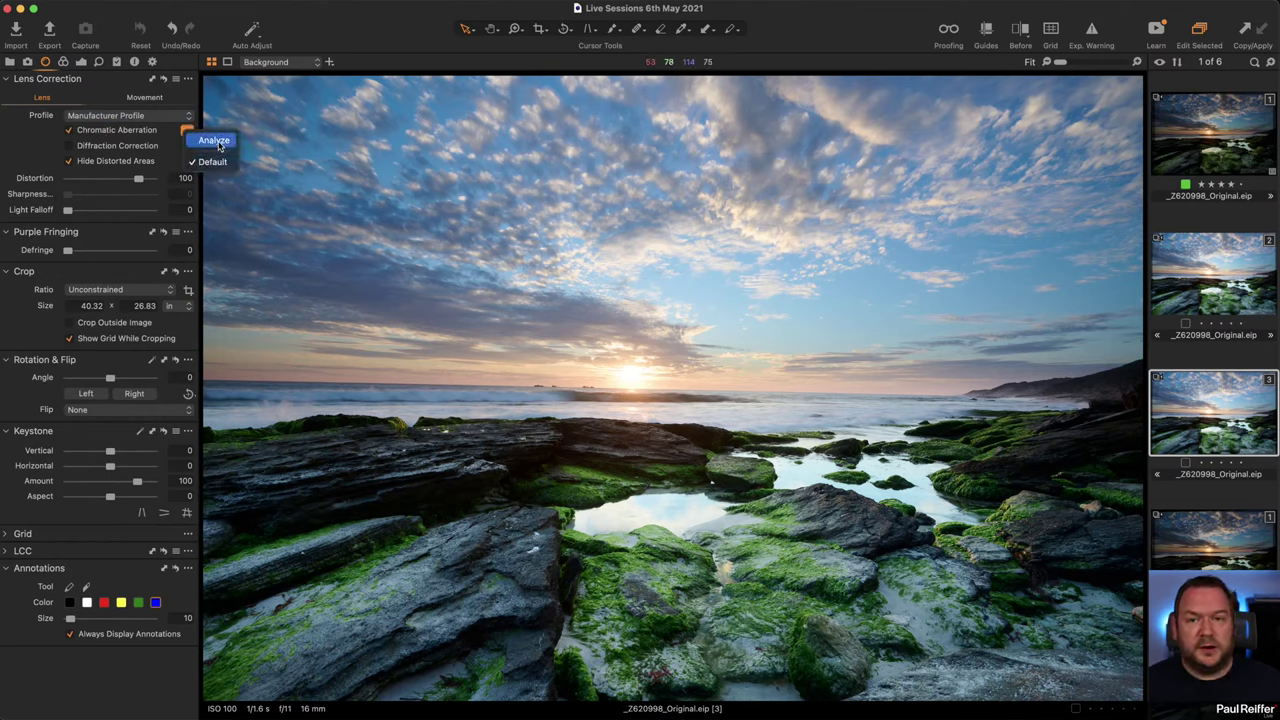
click(216, 141)
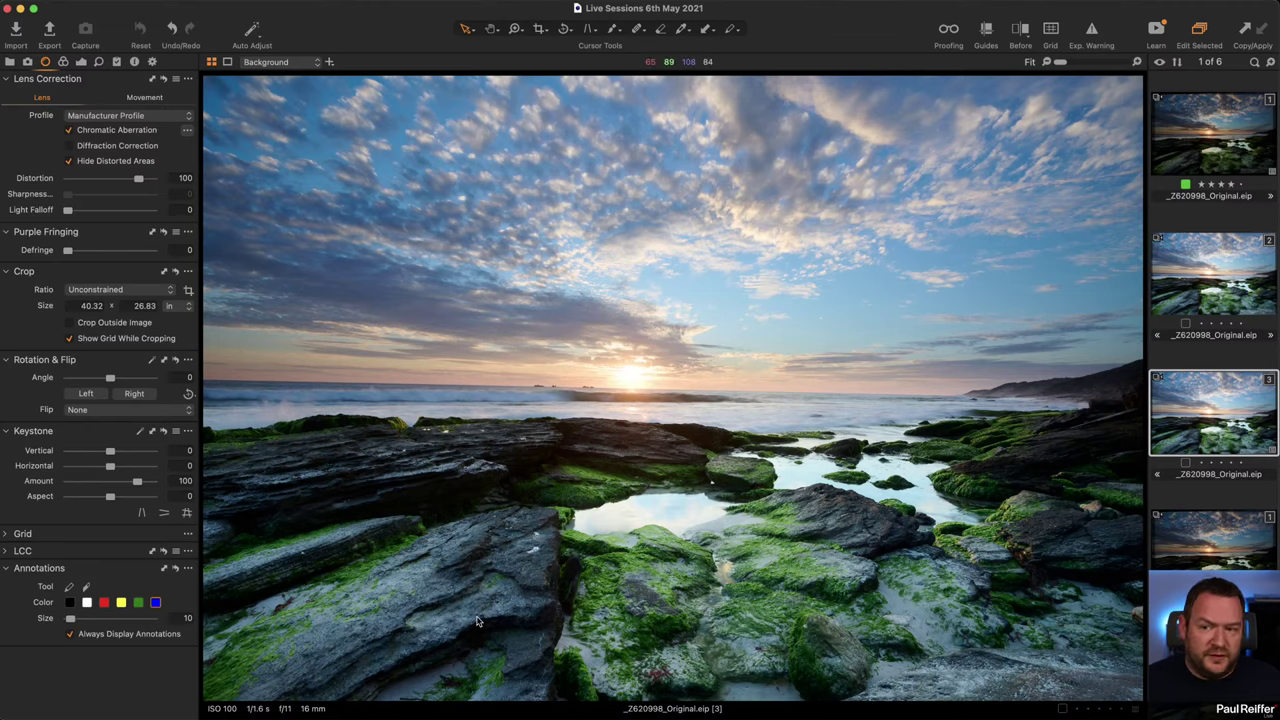
key(z)
drag(1049, 352, 1132, 422)
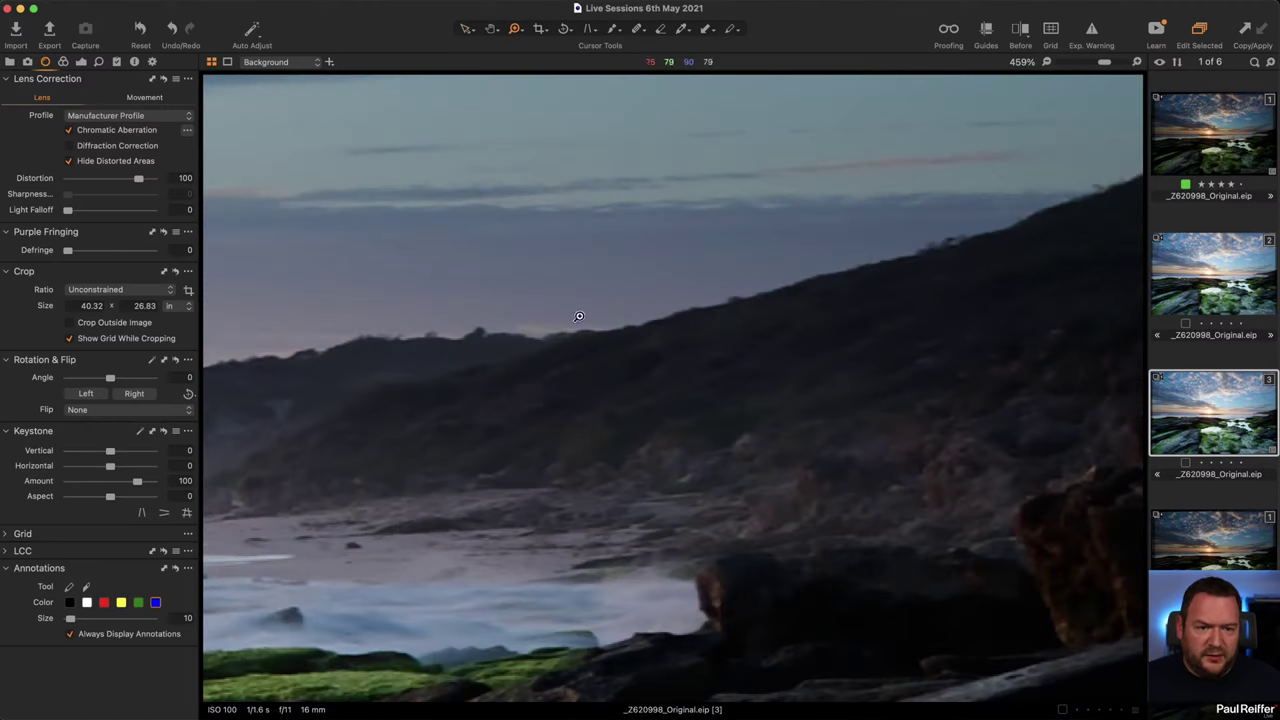
click(69, 146)
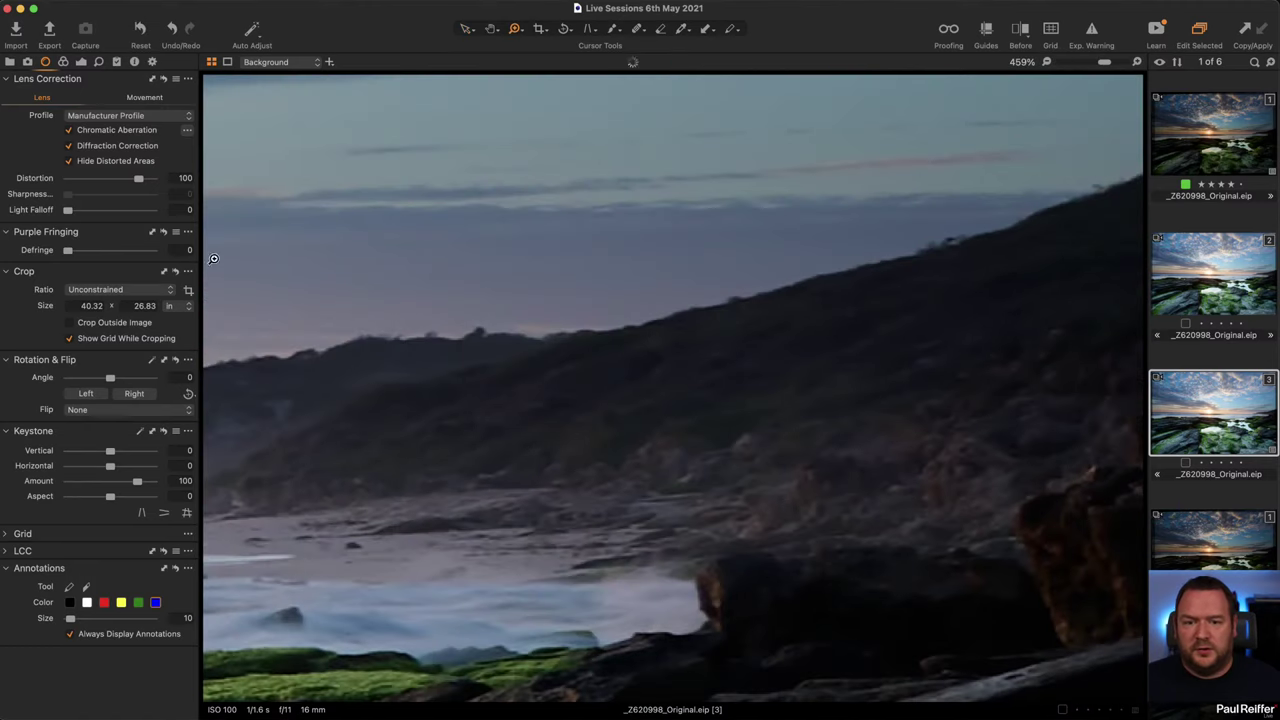
- Try the lens Distortion correction at 0 on the whole photo and restore it to 100
alt+click(794, 305)
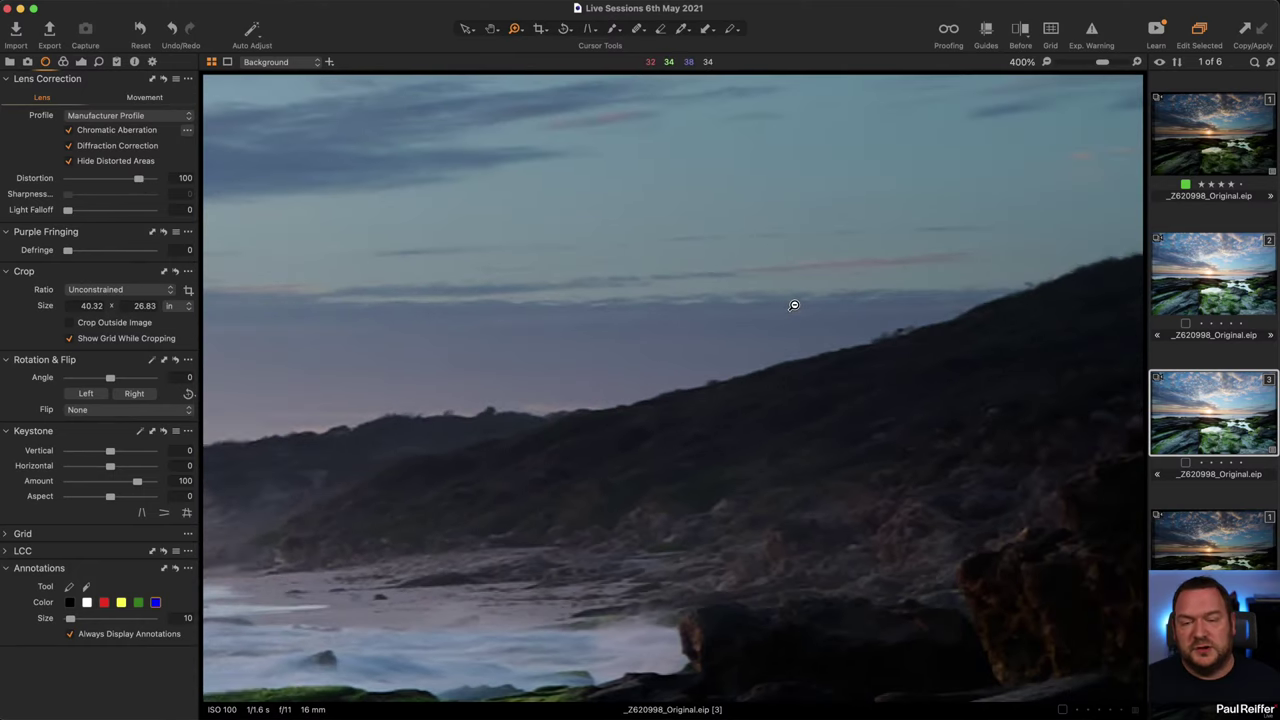
alt+click(794, 305)
alt+click(763, 467)
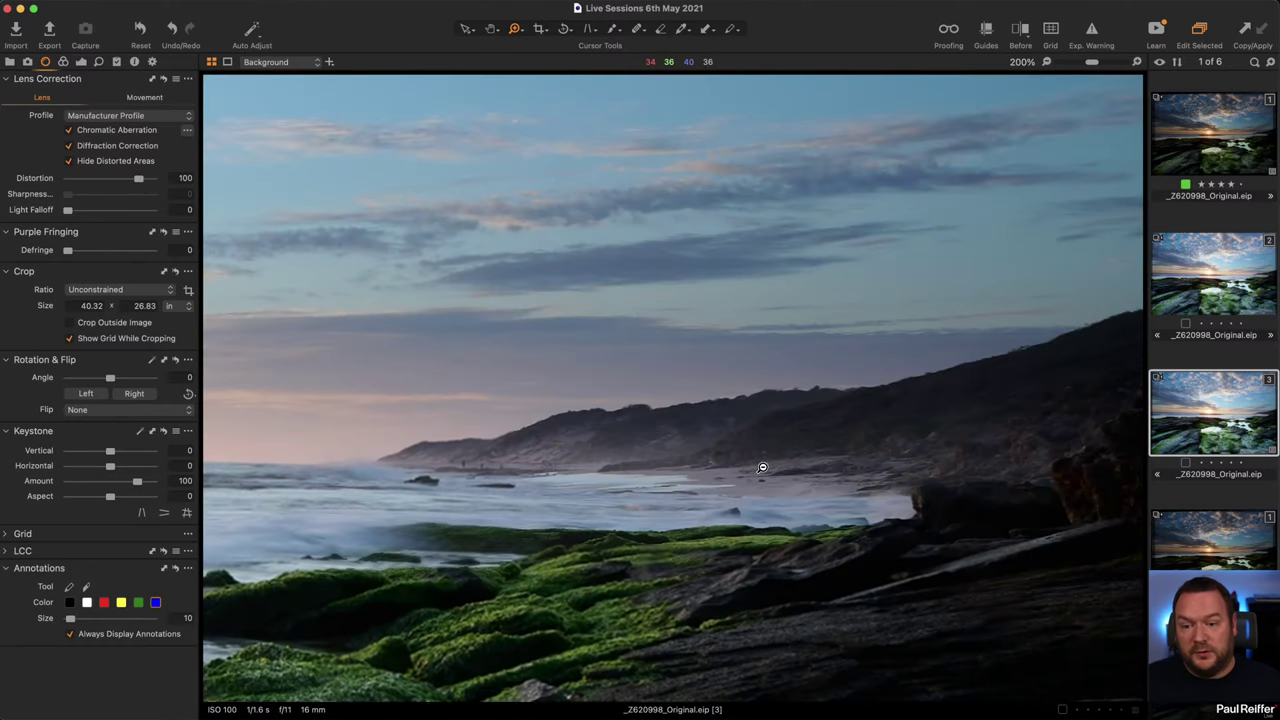
alt+click(1006, 393)
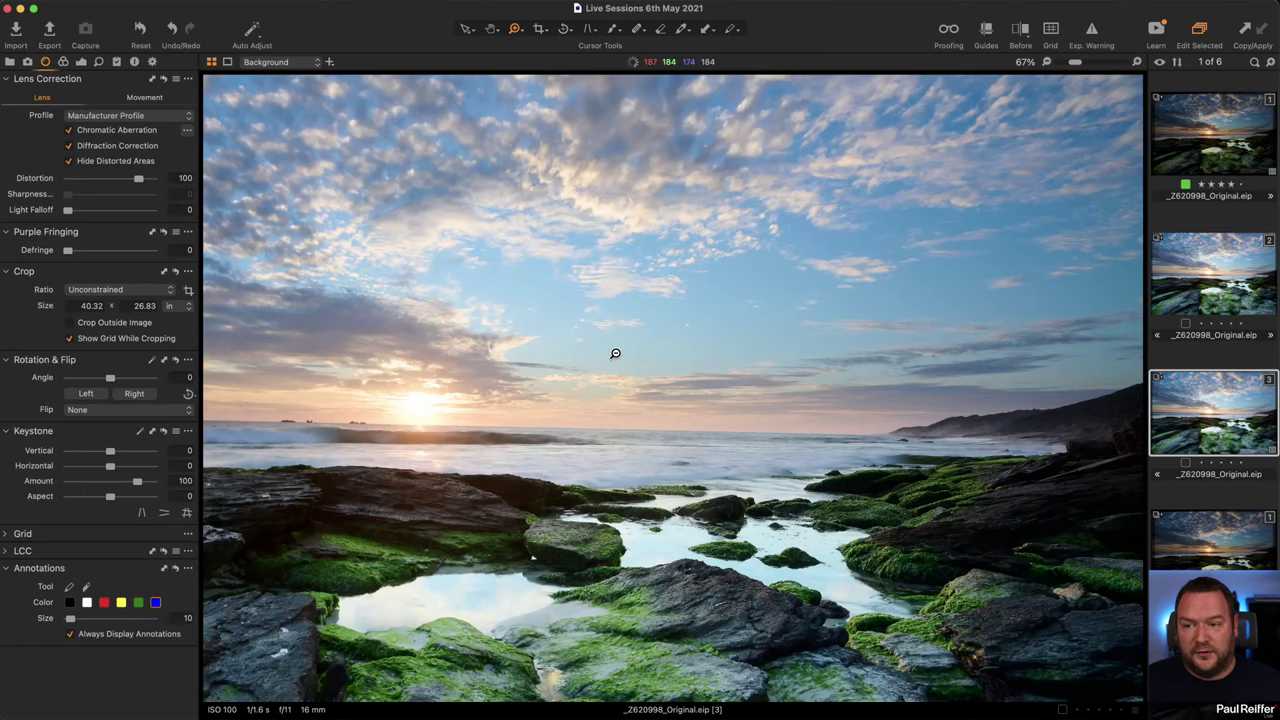
alt+click(615, 355)
alt+click(615, 353)
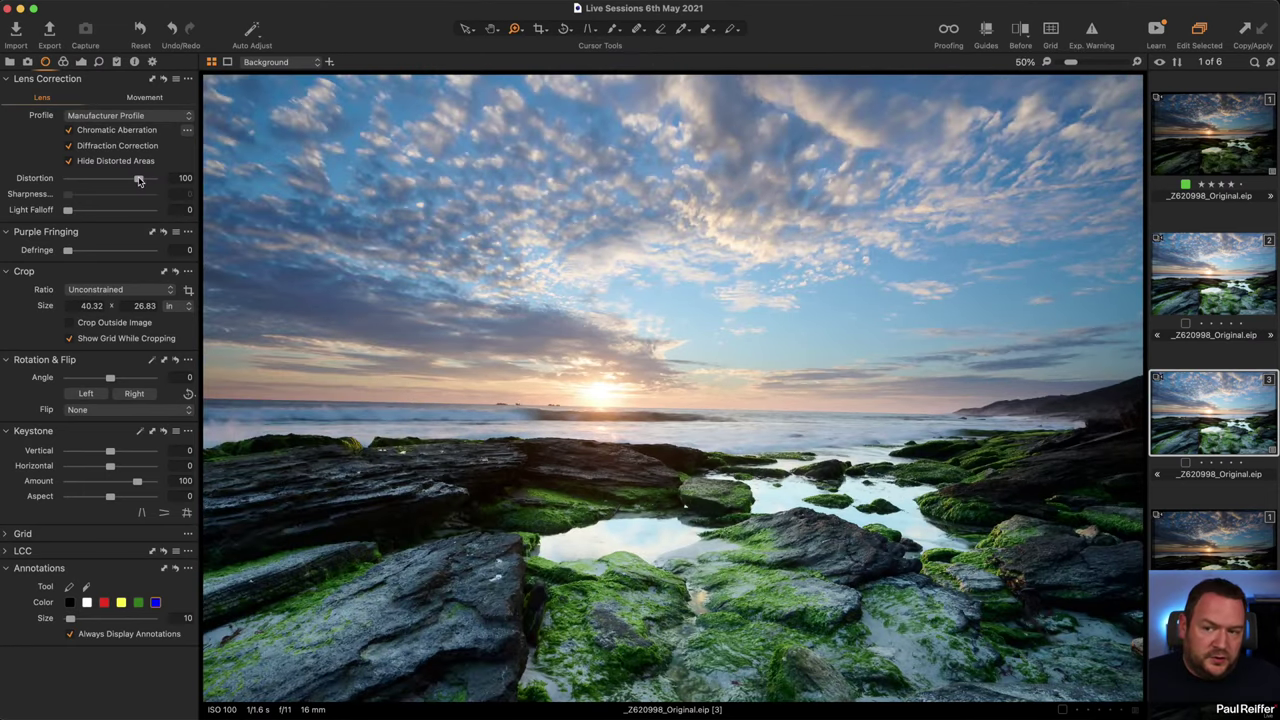
drag(139, 180, 67, 180)
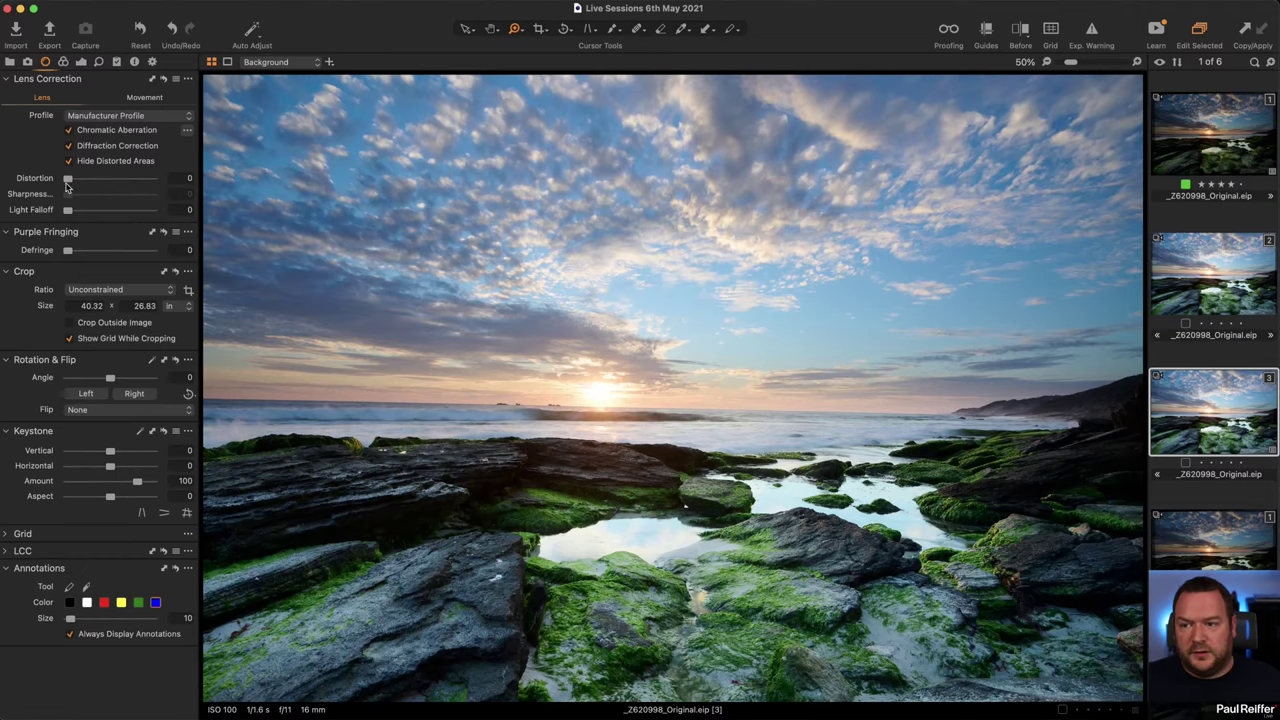
drag(67, 180, 138, 179)
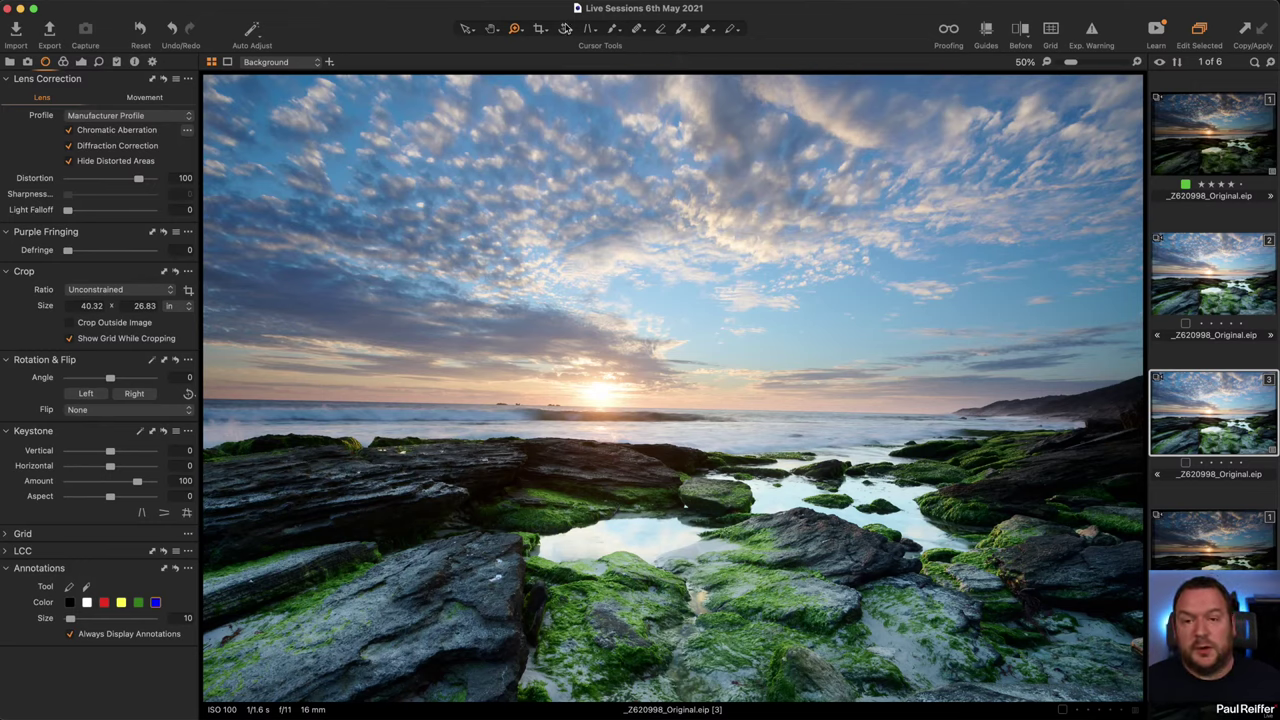
- Straighten the photo along the sea horizon, giving a rotation angle of about -1.2
click(565, 33)
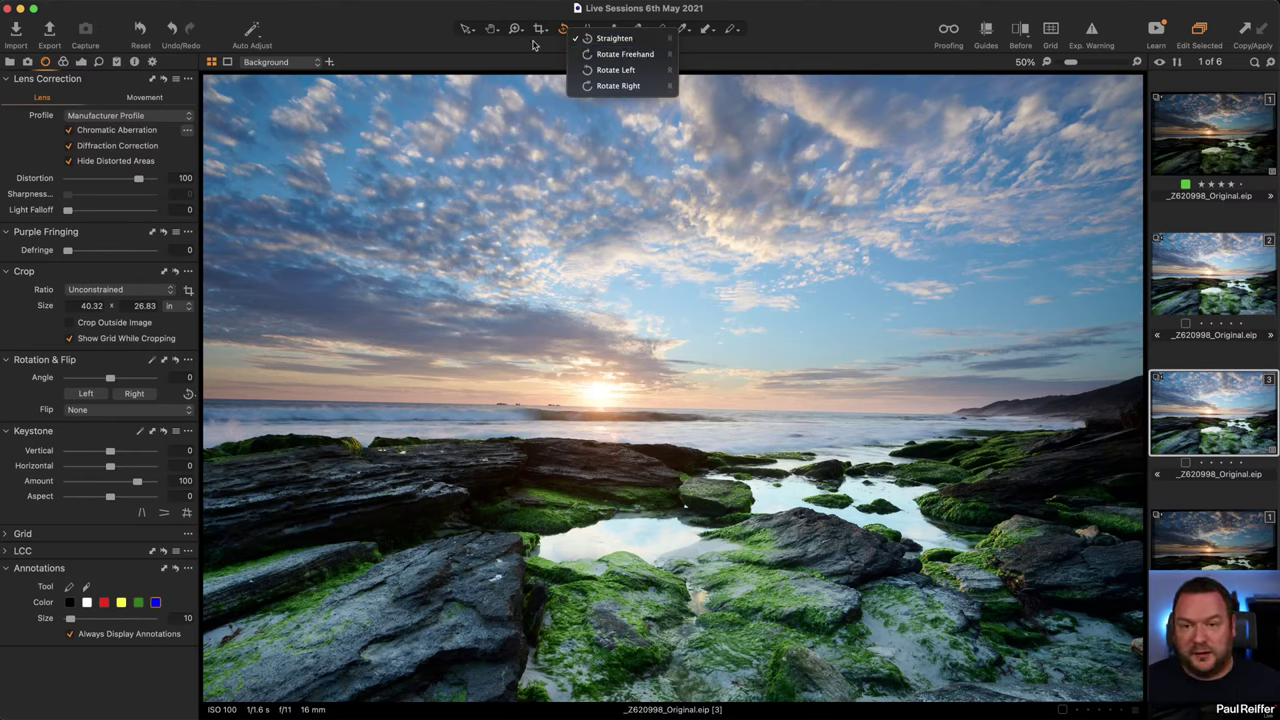
click(586, 40)
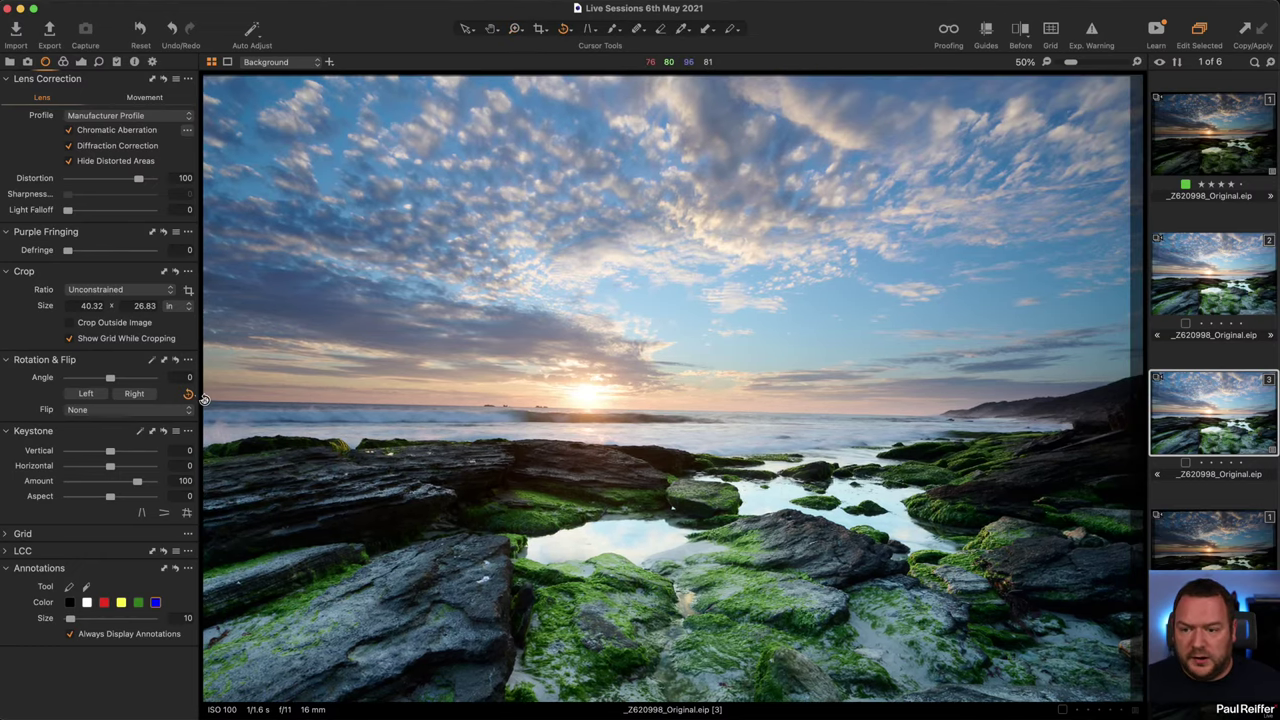
mouse_move(205, 401)
mouse_down()
mouse_move(975, 410)
mouse_move(1102, 449)
mouse_move(1080, 446)
mouse_move(1080, 432)
mouse_move(1129, 424)
mouse_up()
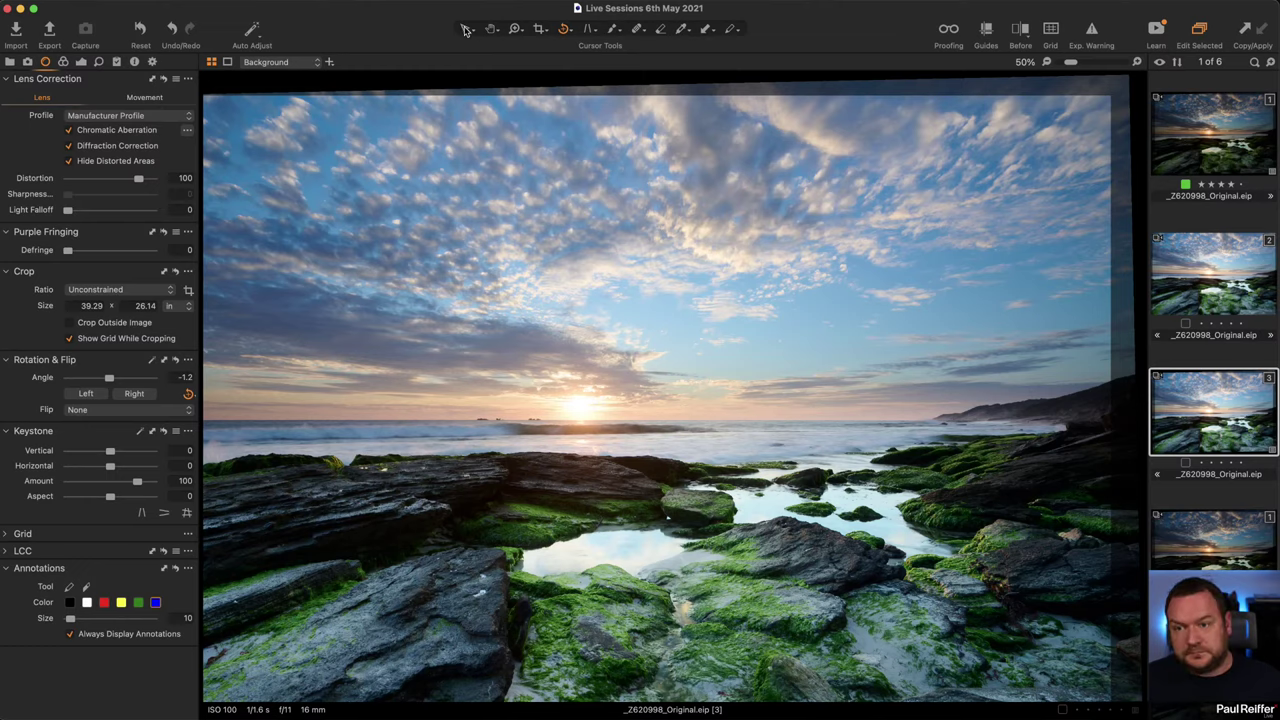
click(466, 28)
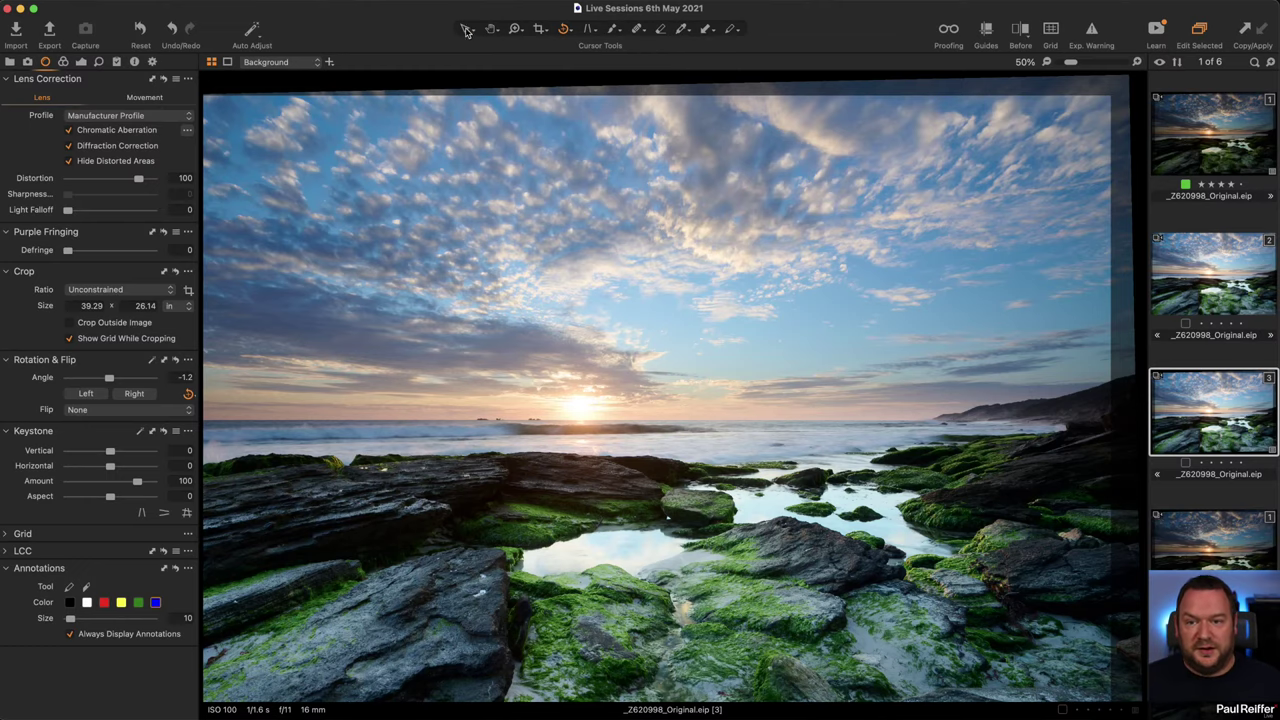
- Shift the 39.29 x 26.14 in crop frame slightly toward the photo's left side and apply it
key(h)
drag(726, 386, 726, 386)
click(540, 28)
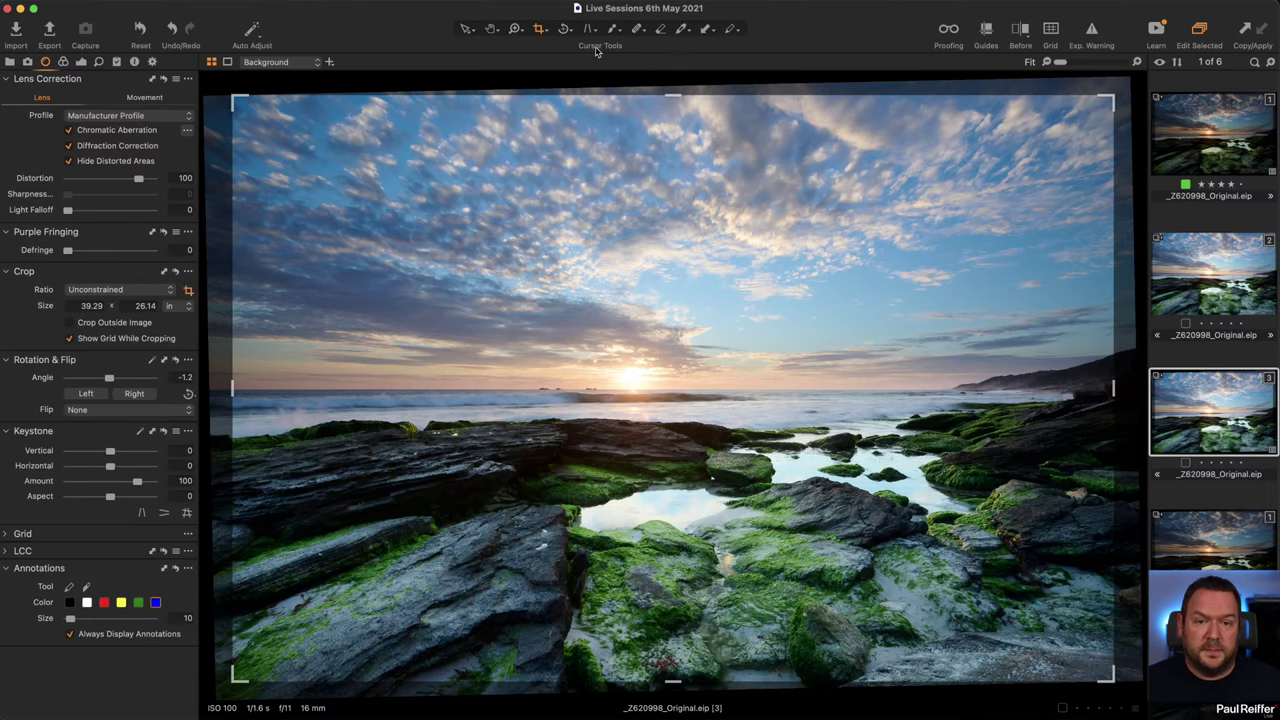
drag(632, 309, 614, 337)
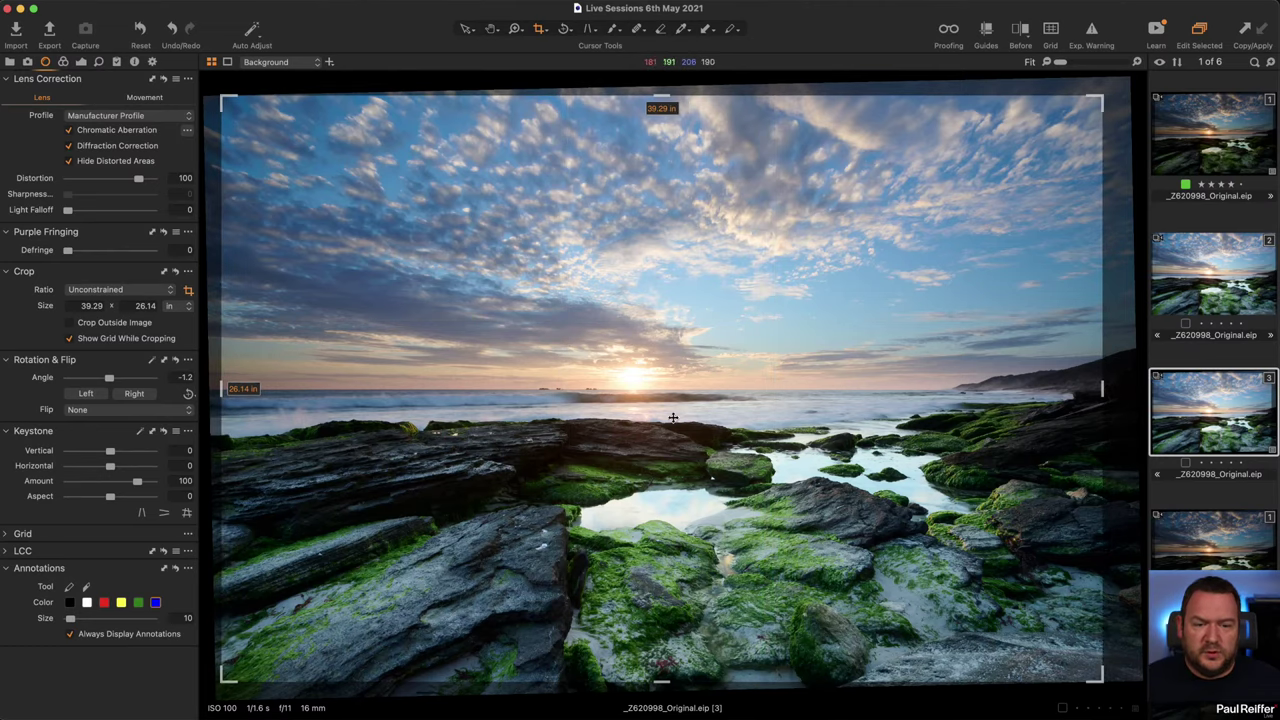
click(466, 30)
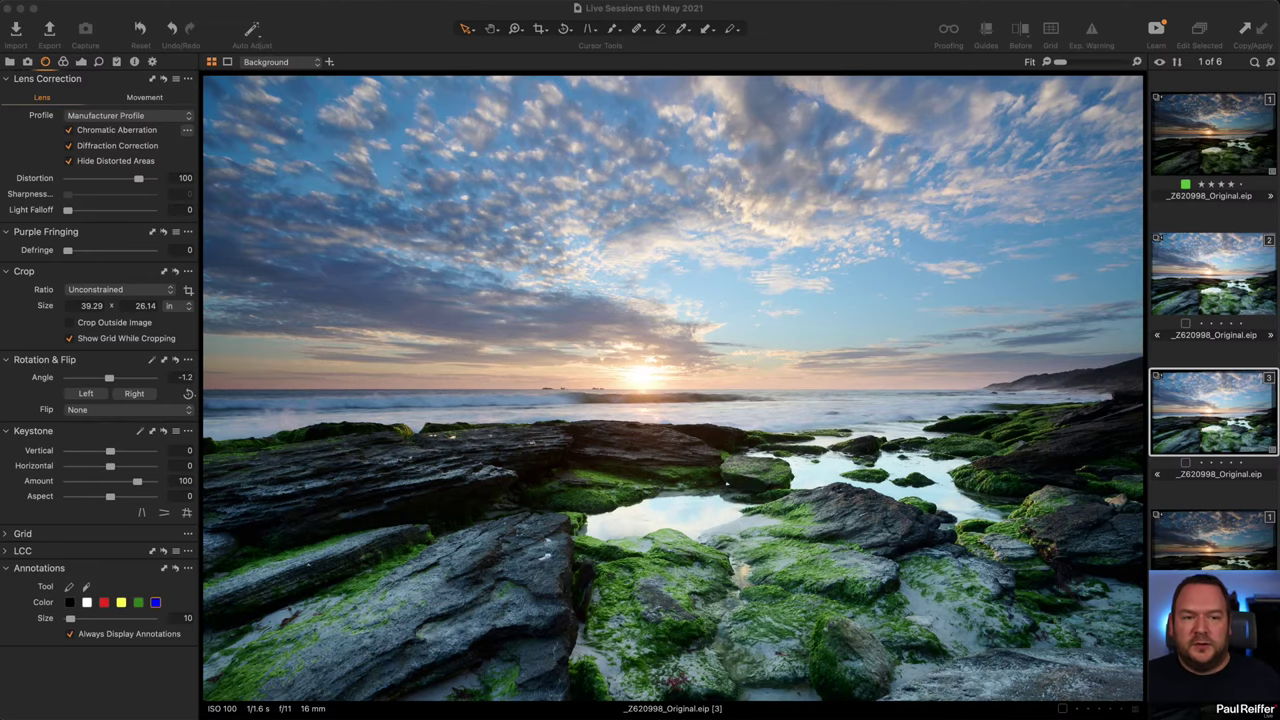
- Compare with the first variant and try Exposure -2.33 and Brightness -37 on the third variant, resetting each to 0
click(1228, 140)
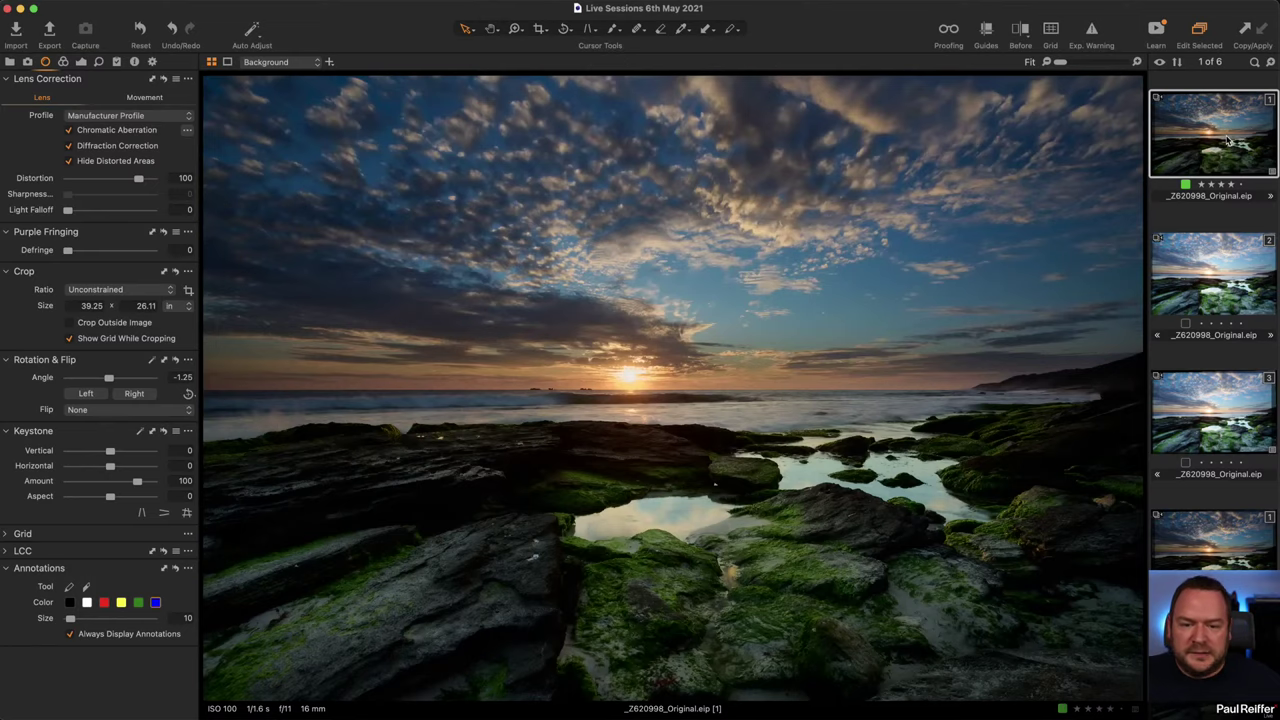
click(1216, 432)
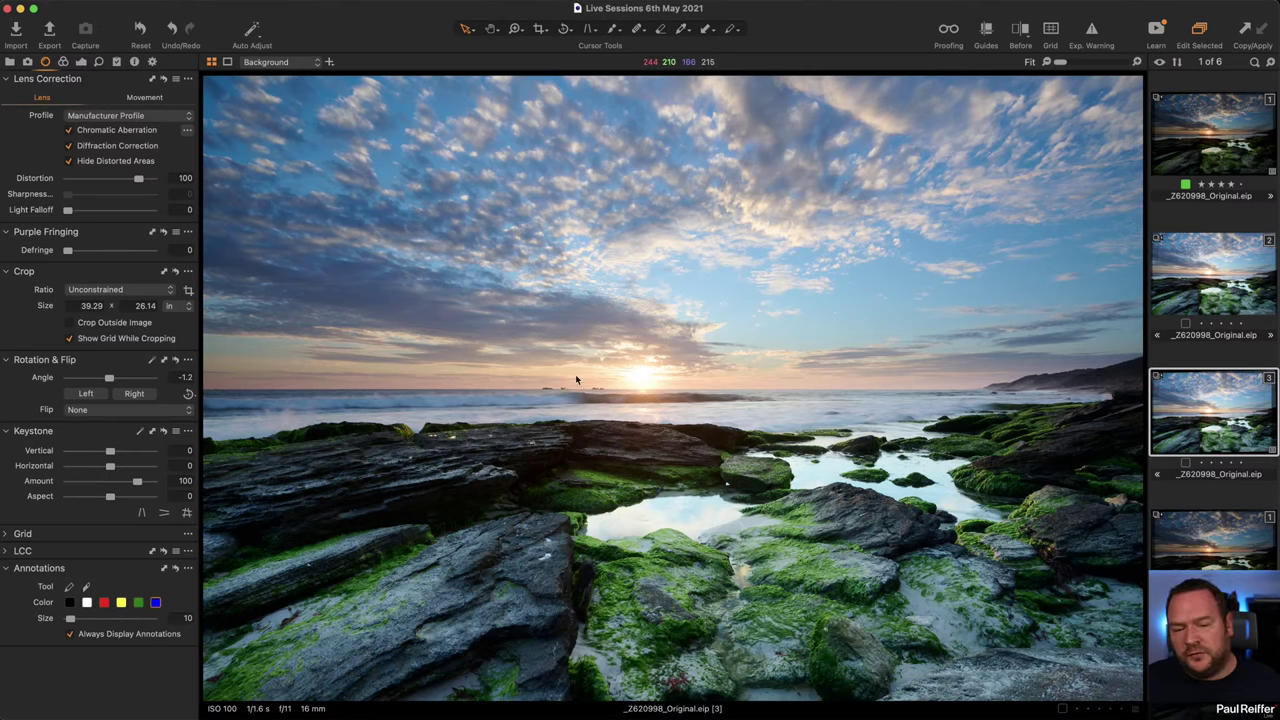
click(82, 62)
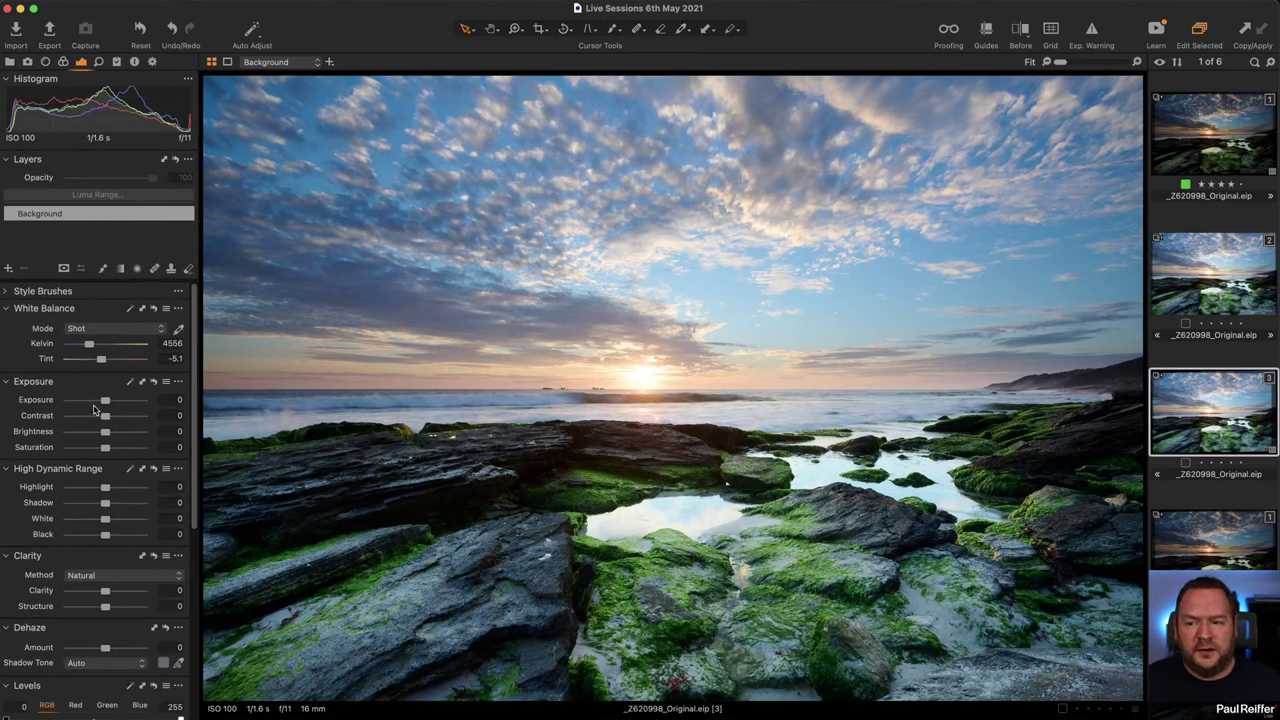
drag(105, 400, 85, 402)
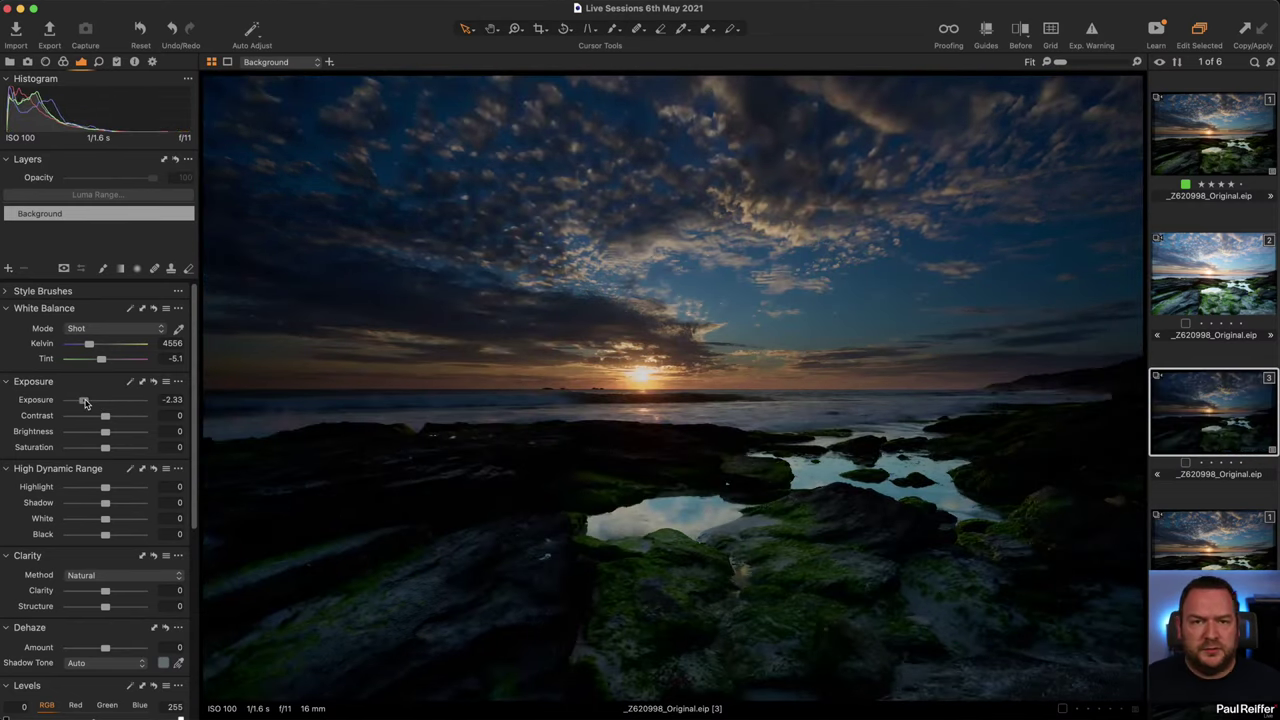
double_click(85, 401)
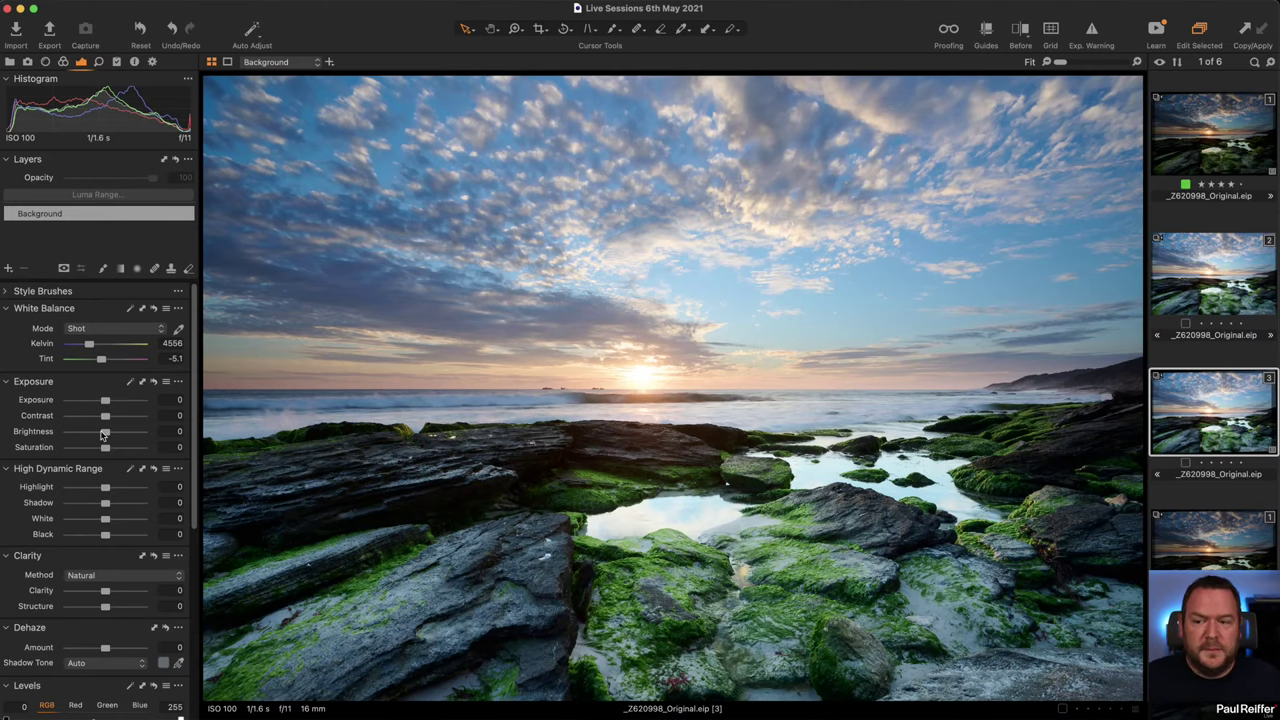
drag(106, 434, 77, 434)
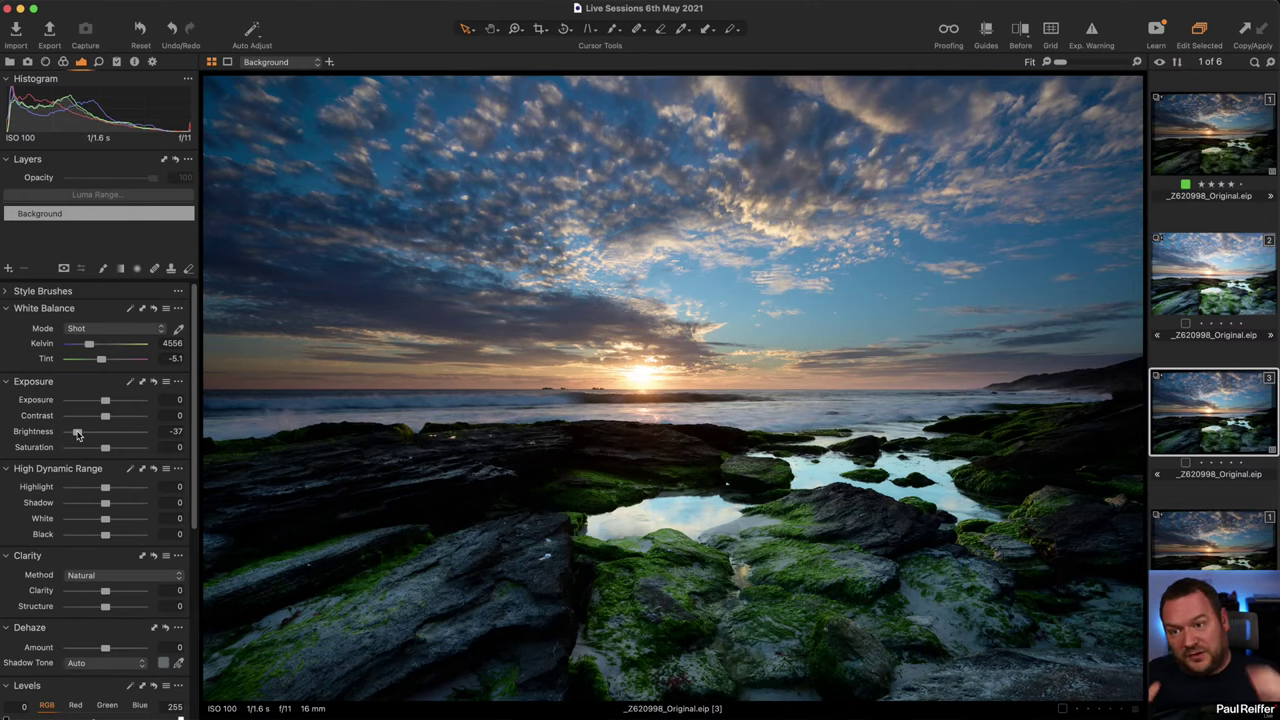
double_click(77, 433)
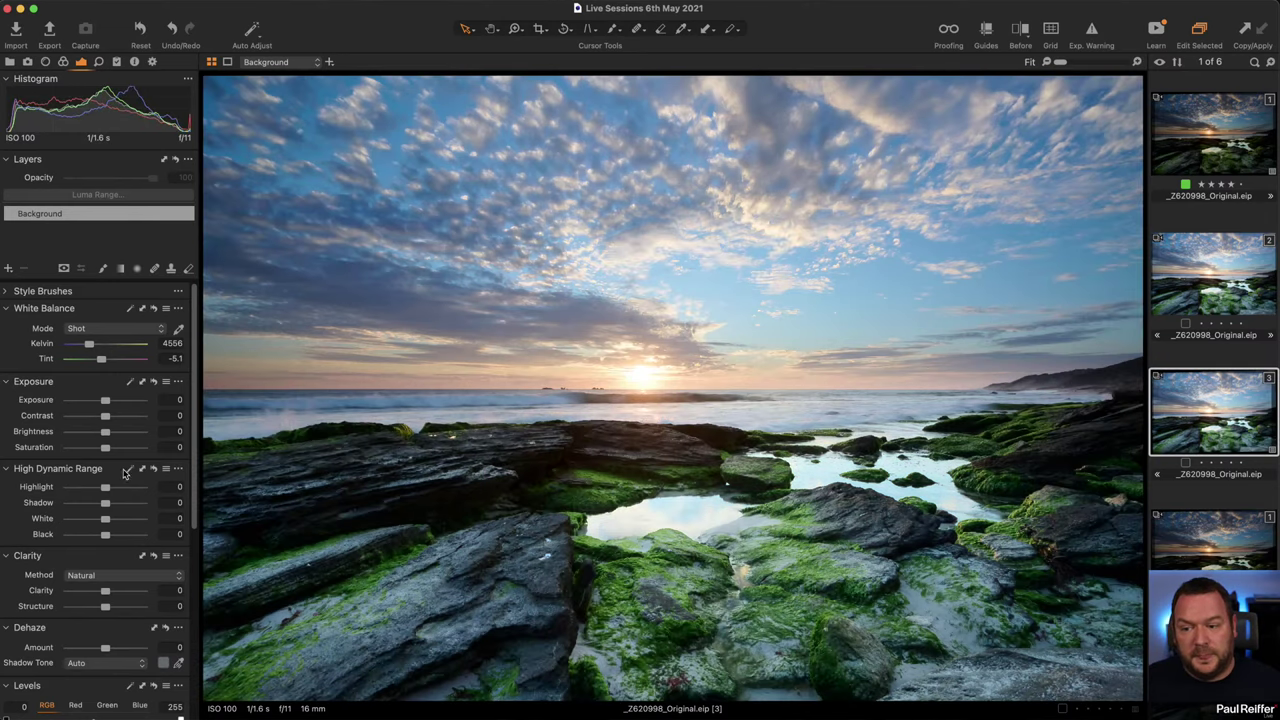
- Set the High Dynamic Range Highlight to -56 and White to -20, and compare with the unadjusted state
drag(103, 494, 96, 521)
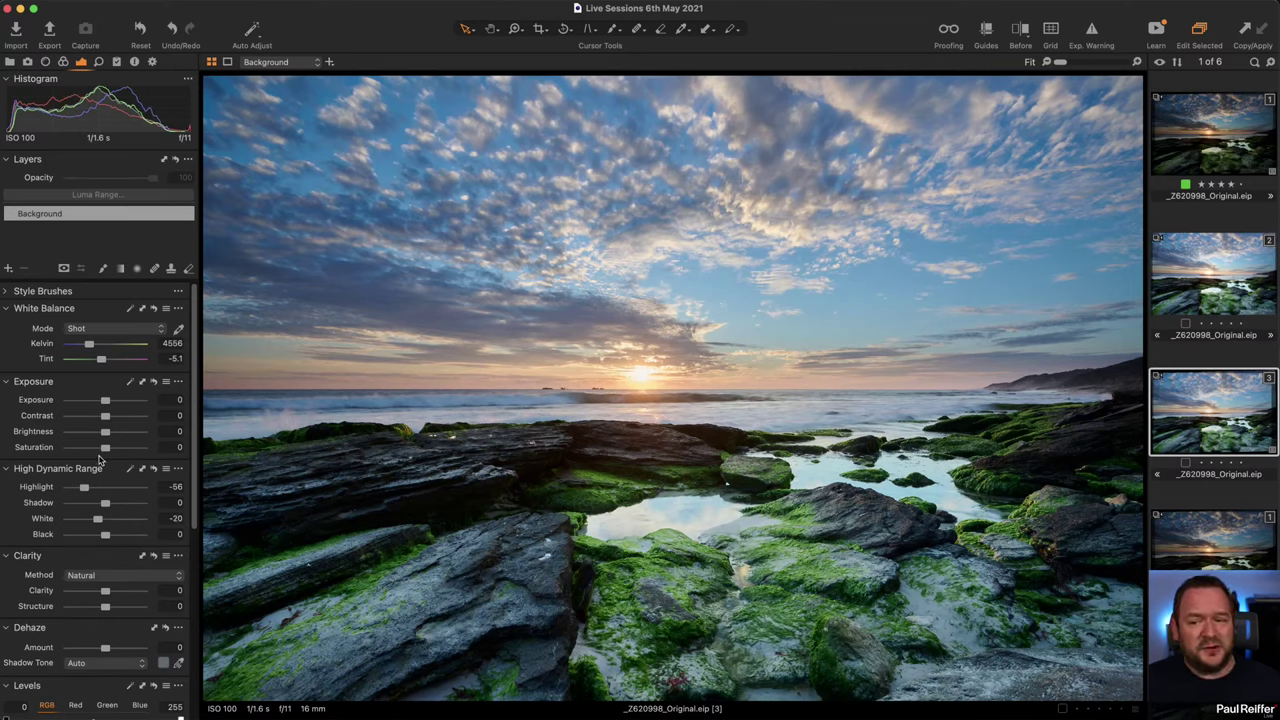
alt+click(153, 468)
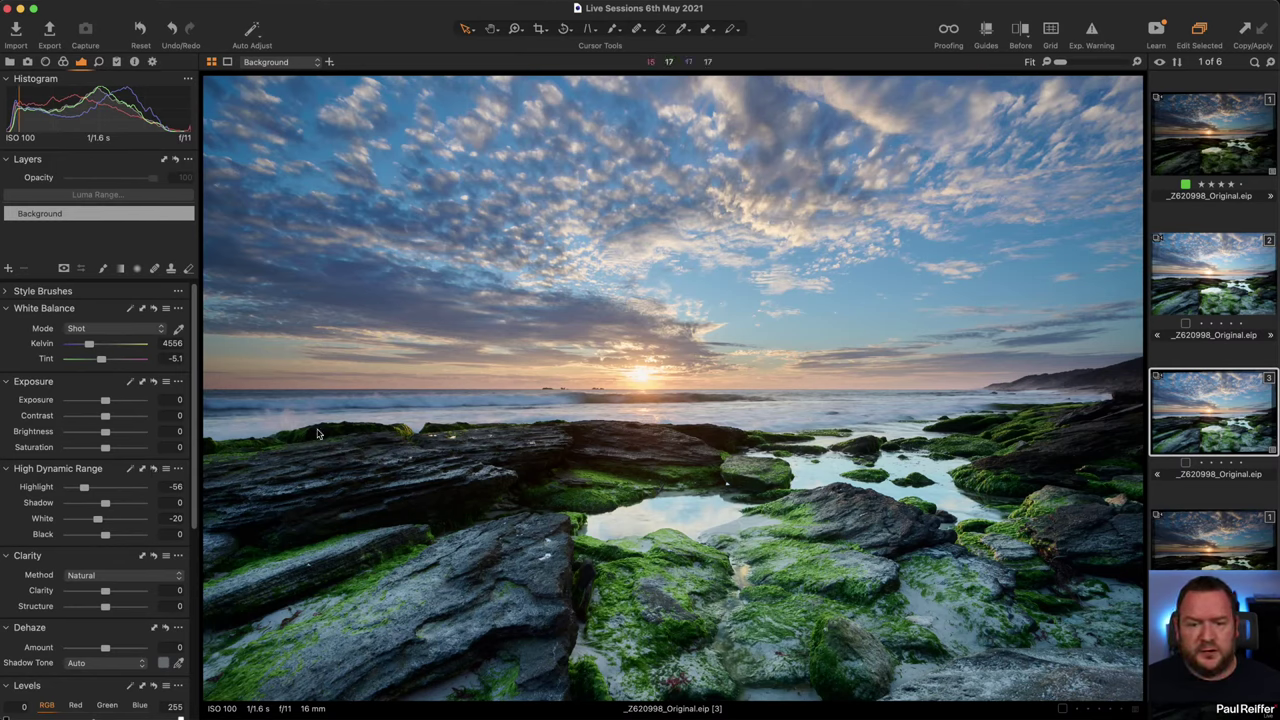
- Test highlight recovery around the sun at Exposure -2.26 with the exposure warning on, resetting exposure to 0 and turning the warning off
key(z)
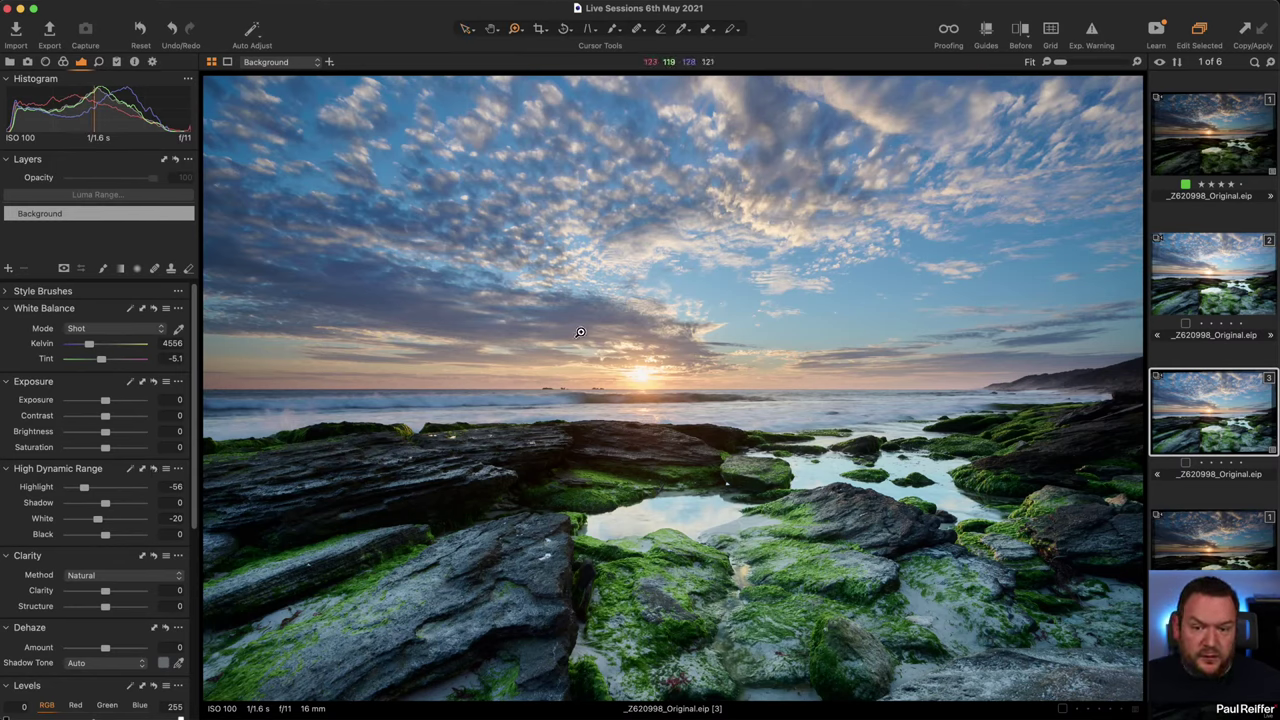
drag(580, 332, 714, 436)
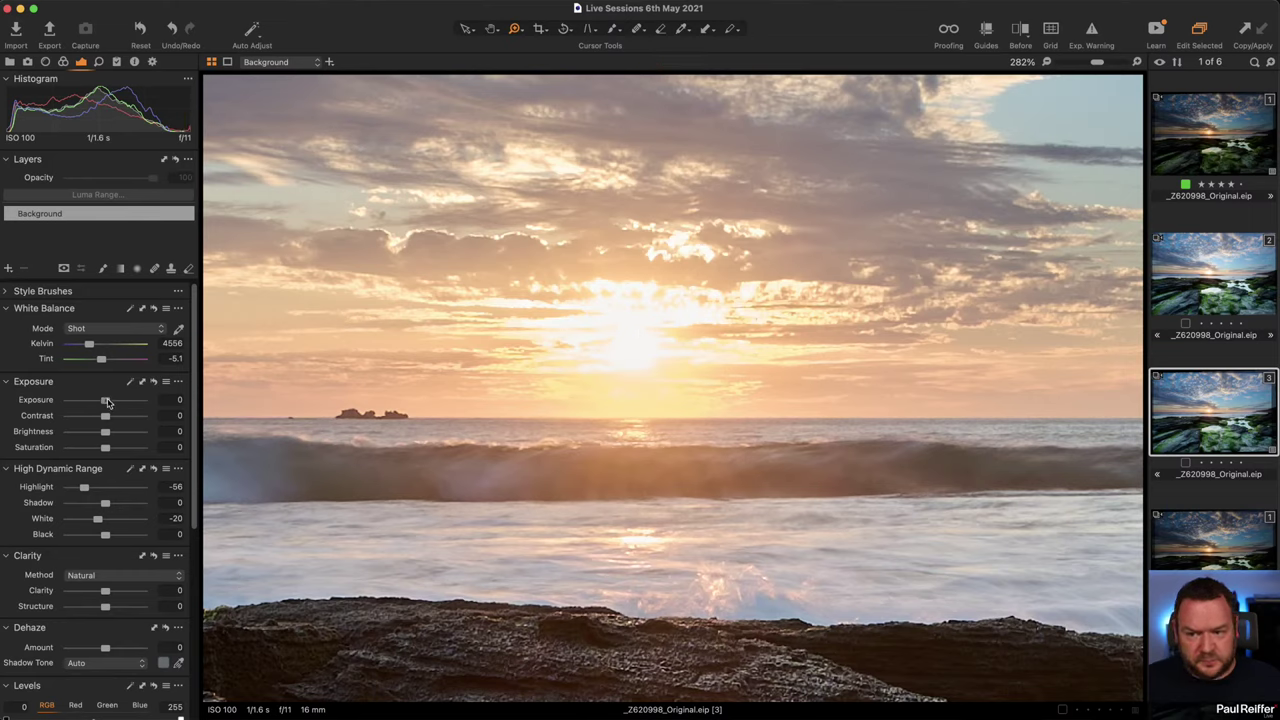
drag(107, 401, 87, 401)
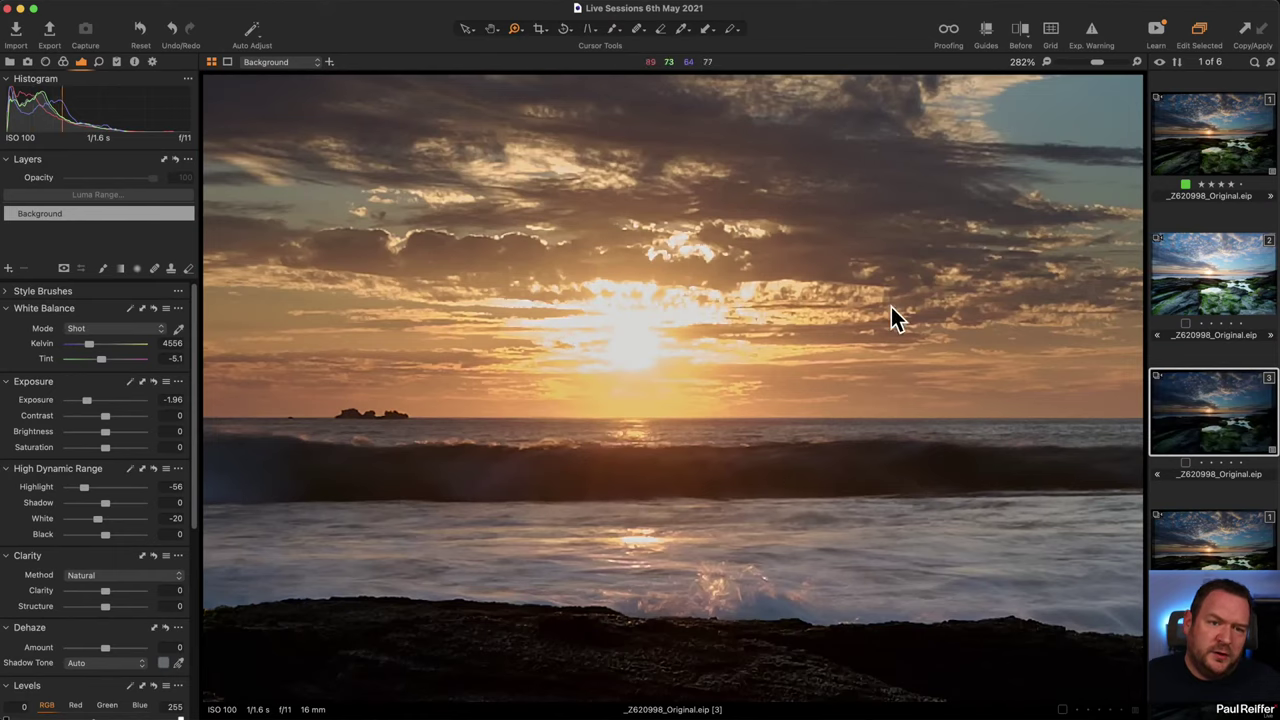
click(1091, 30)
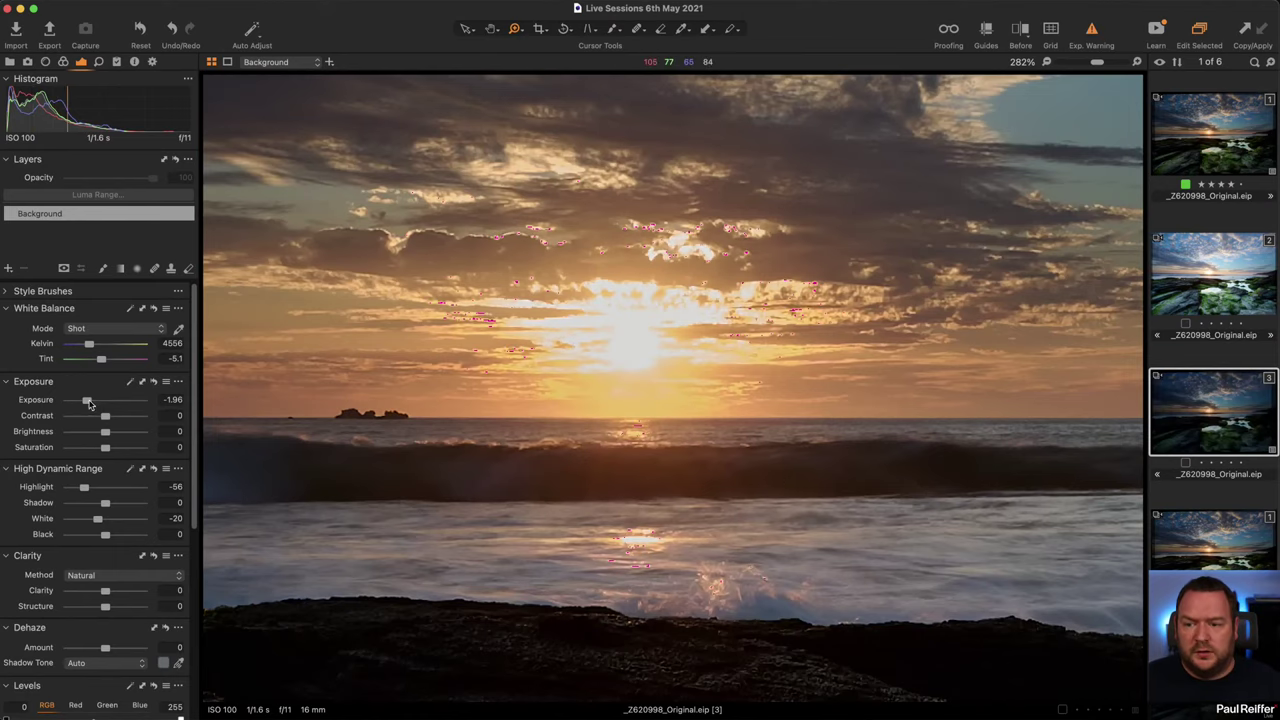
mouse_move(88, 402)
mouse_down()
mouse_move(121, 407)
mouse_move(86, 406)
mouse_up()
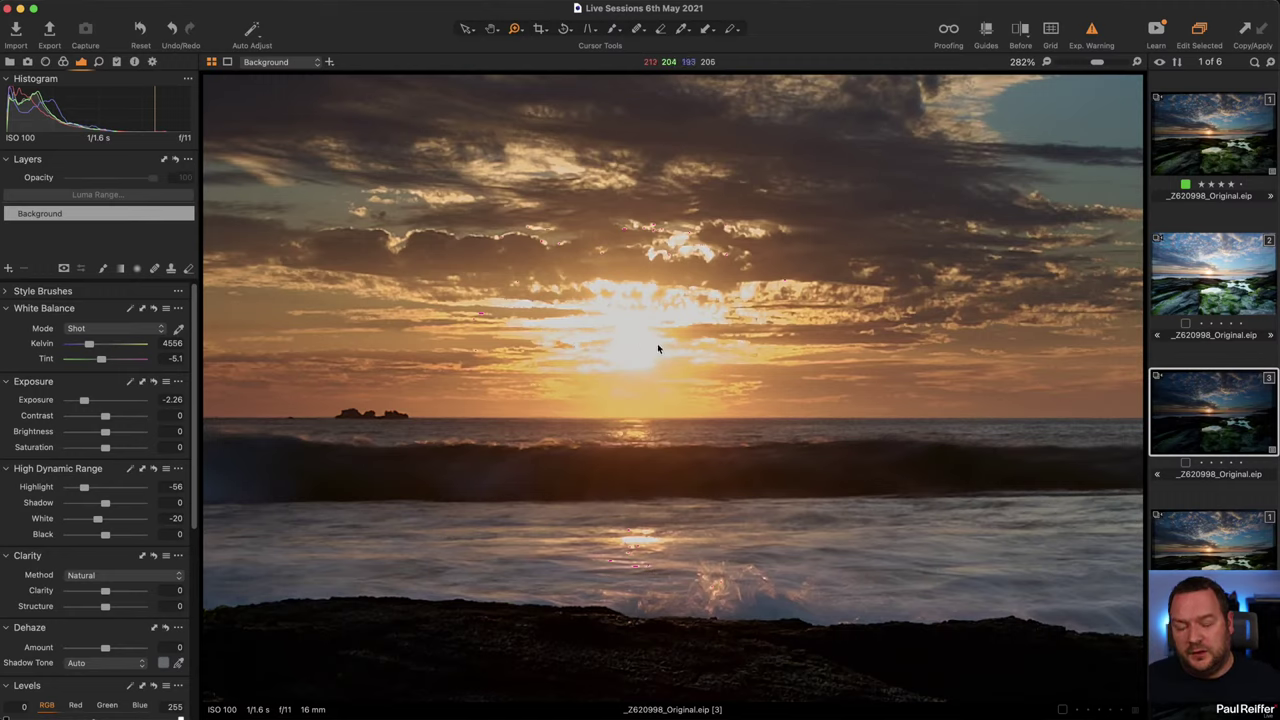
alt+click(655, 343)
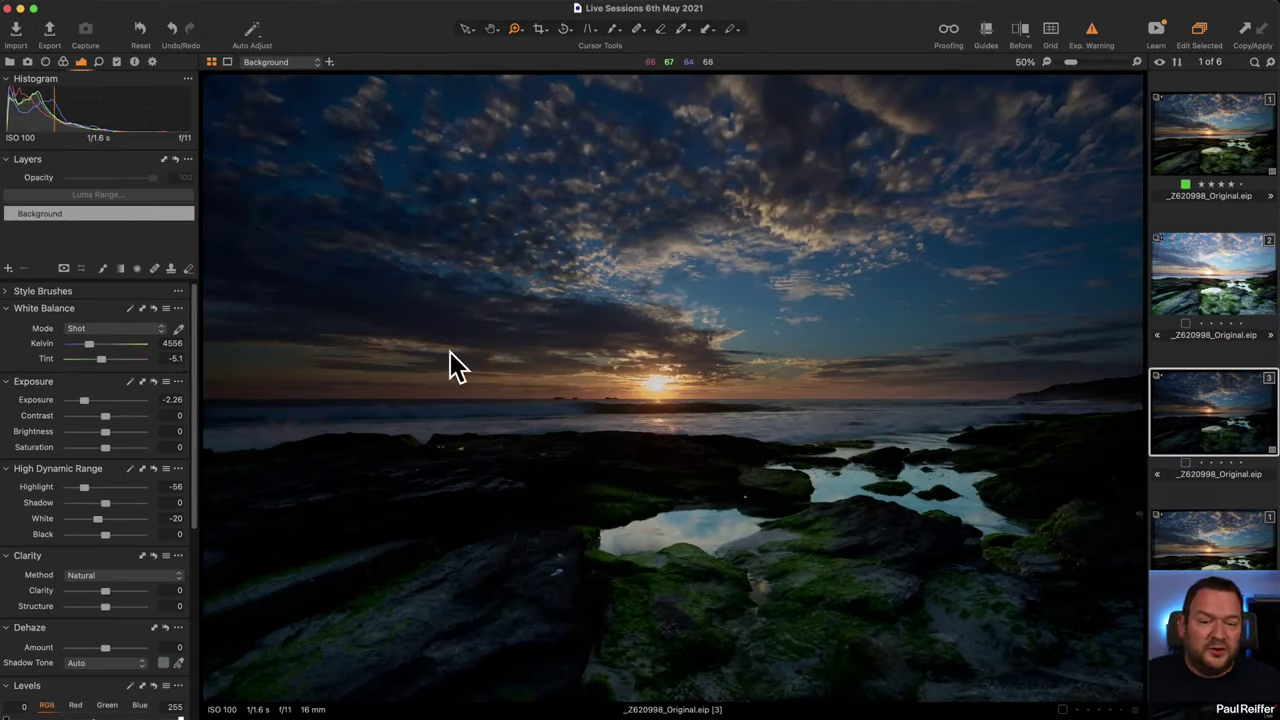
double_click(84, 400)
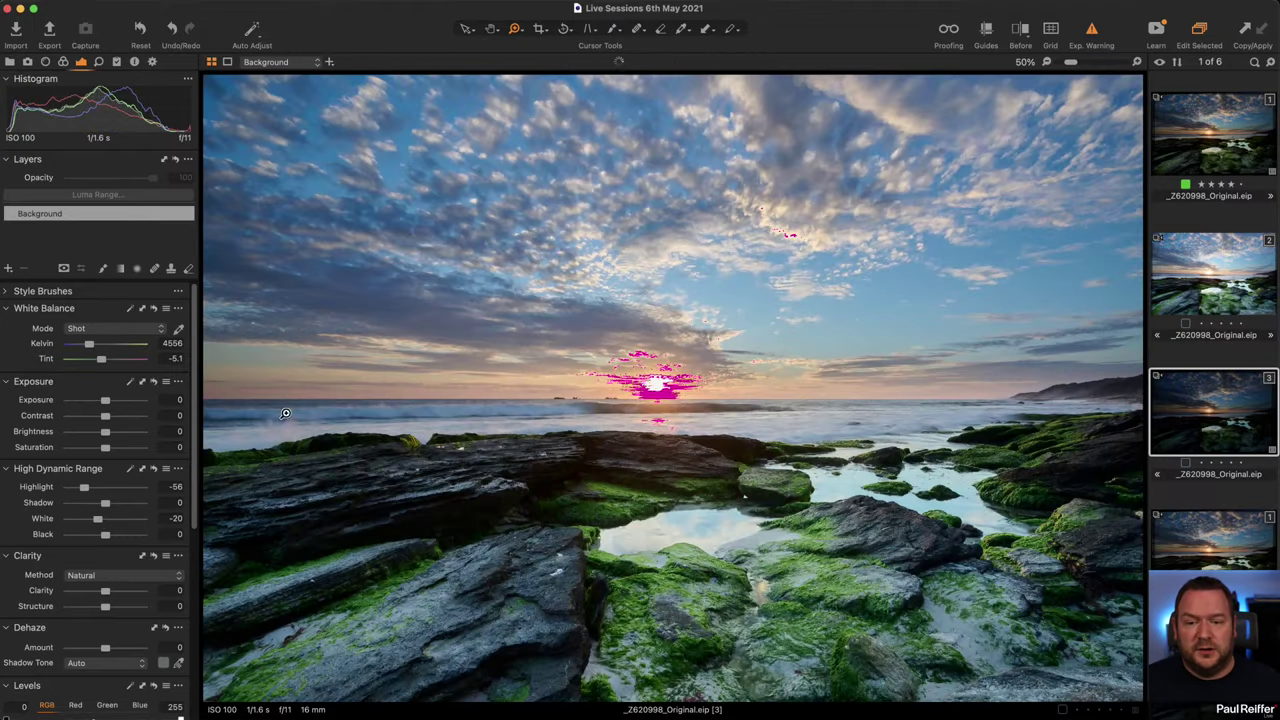
click(1092, 33)
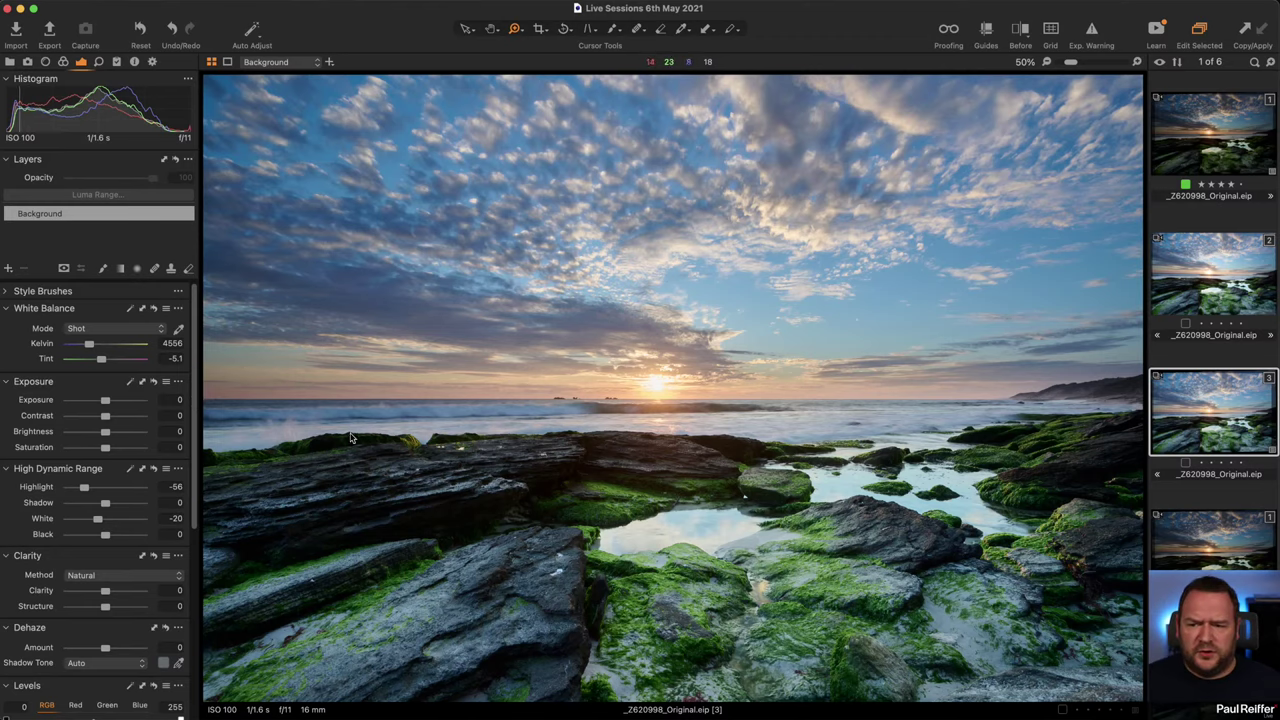
- Add a new adjustment layer named Foreground for a linear gradient mask
click(120, 271)
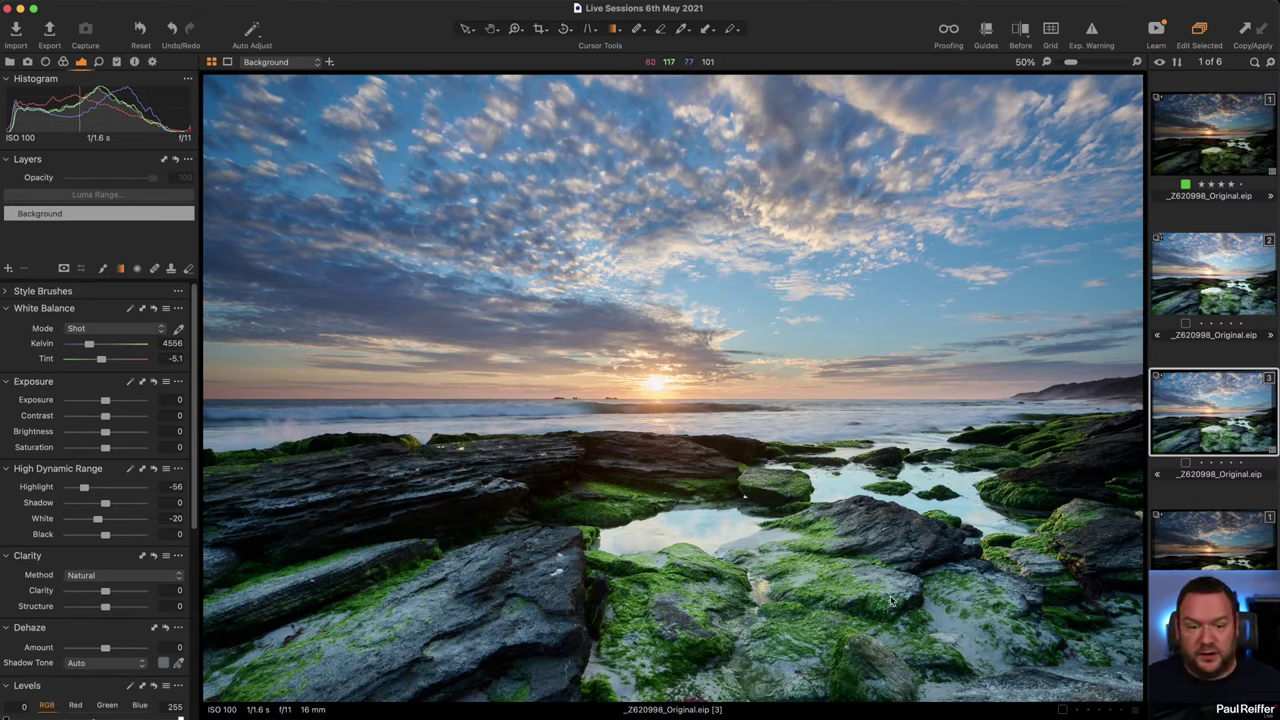
click(8, 269)
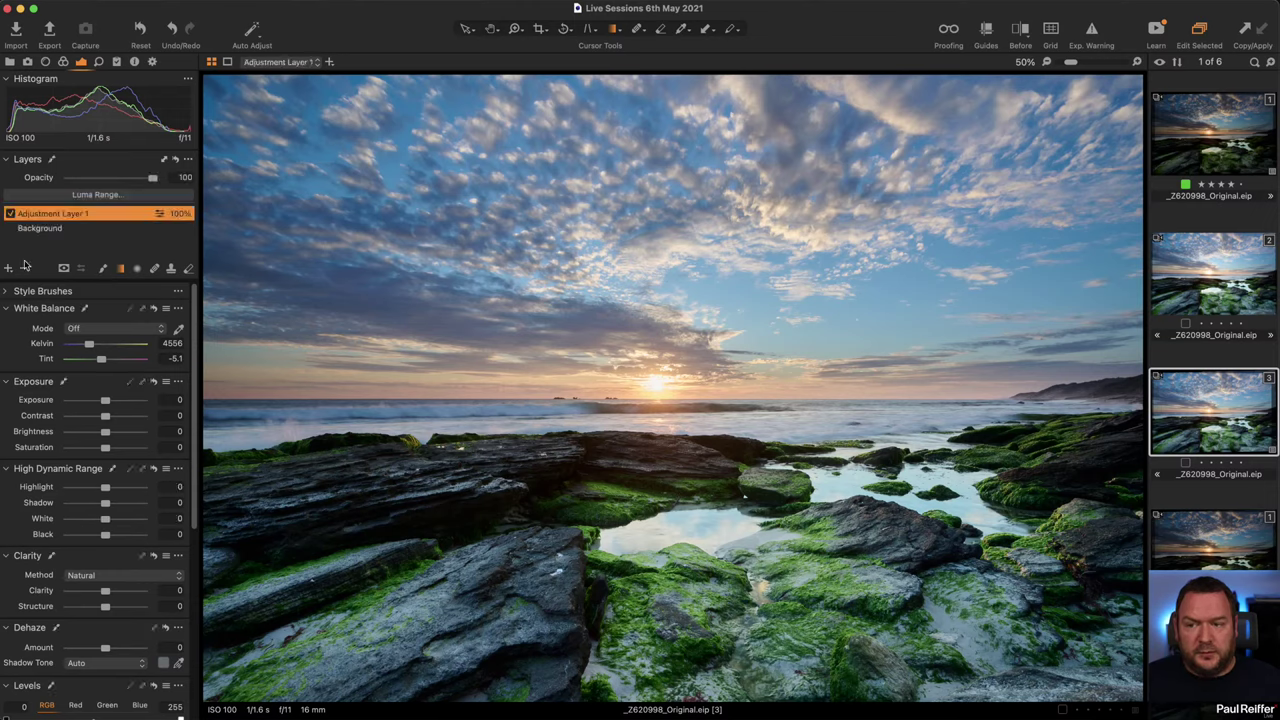
double_click(60, 214)
text(Foreground)
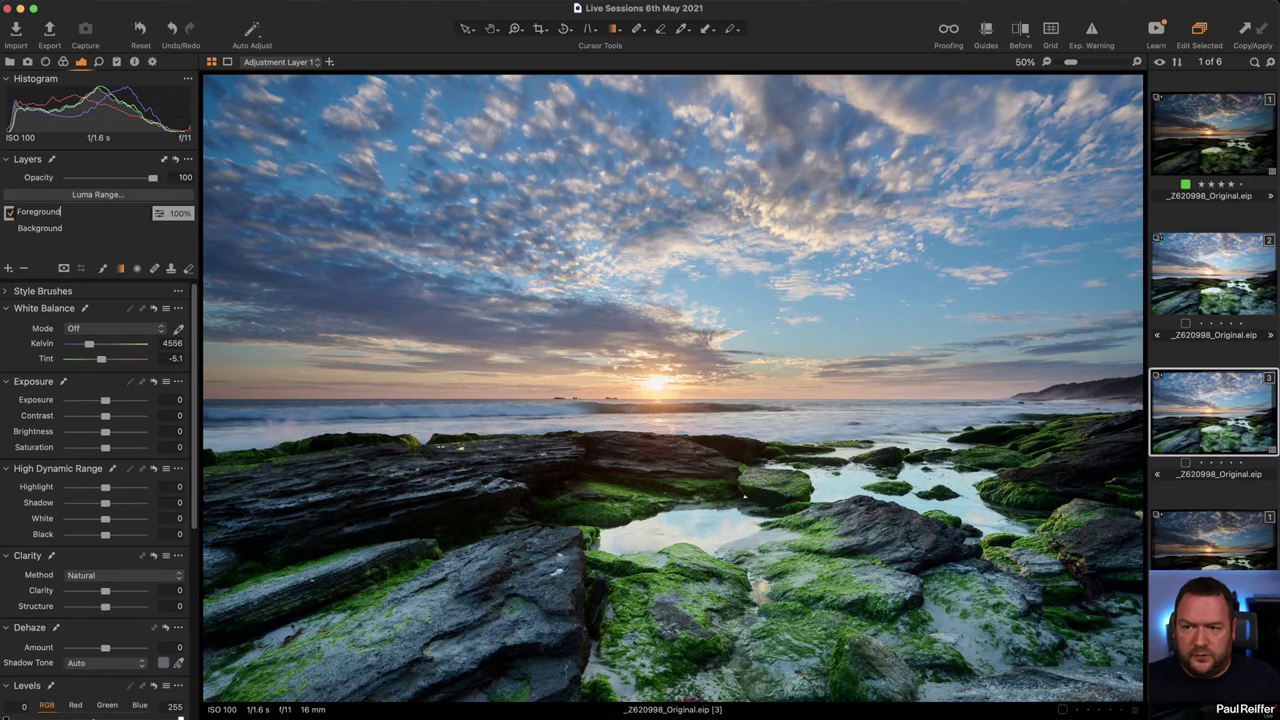
key(Return)
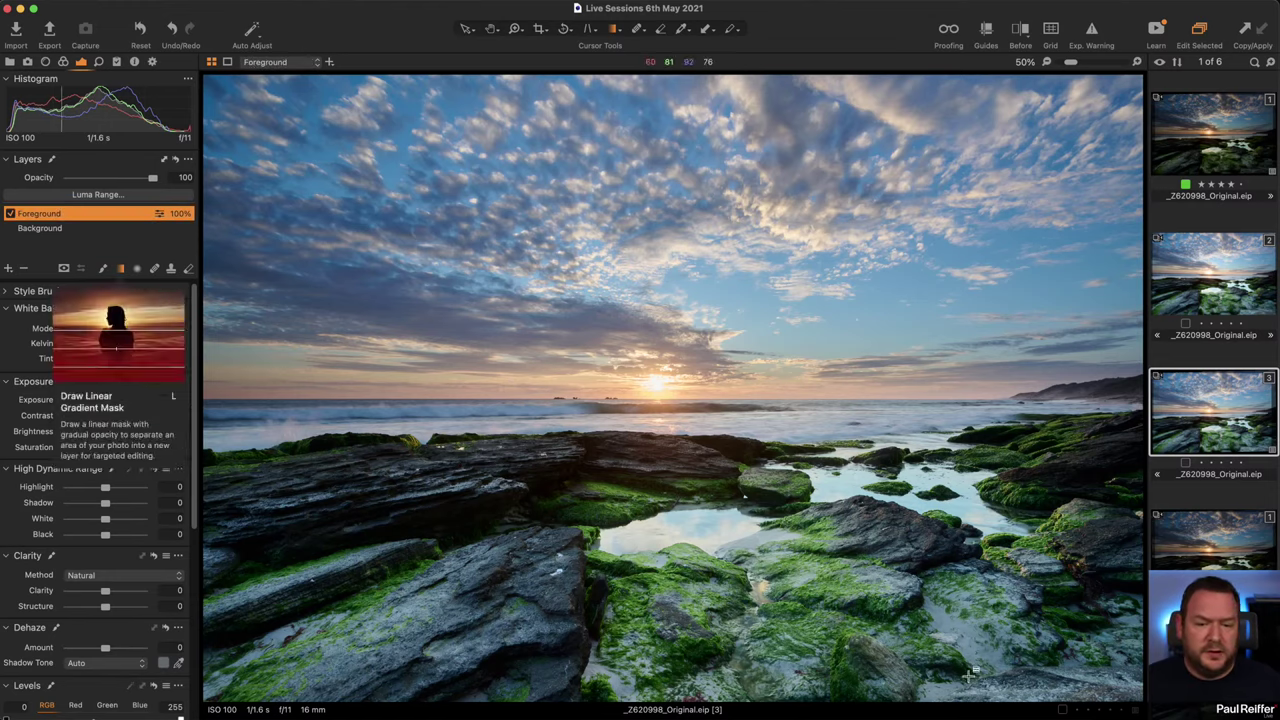
- Draw a tilted linear gradient mask over the foreground rocks, extend its upper edge toward the horizon, and set the Foreground layer's Exposure to -0.84
drag(1025, 688, 977, 455)
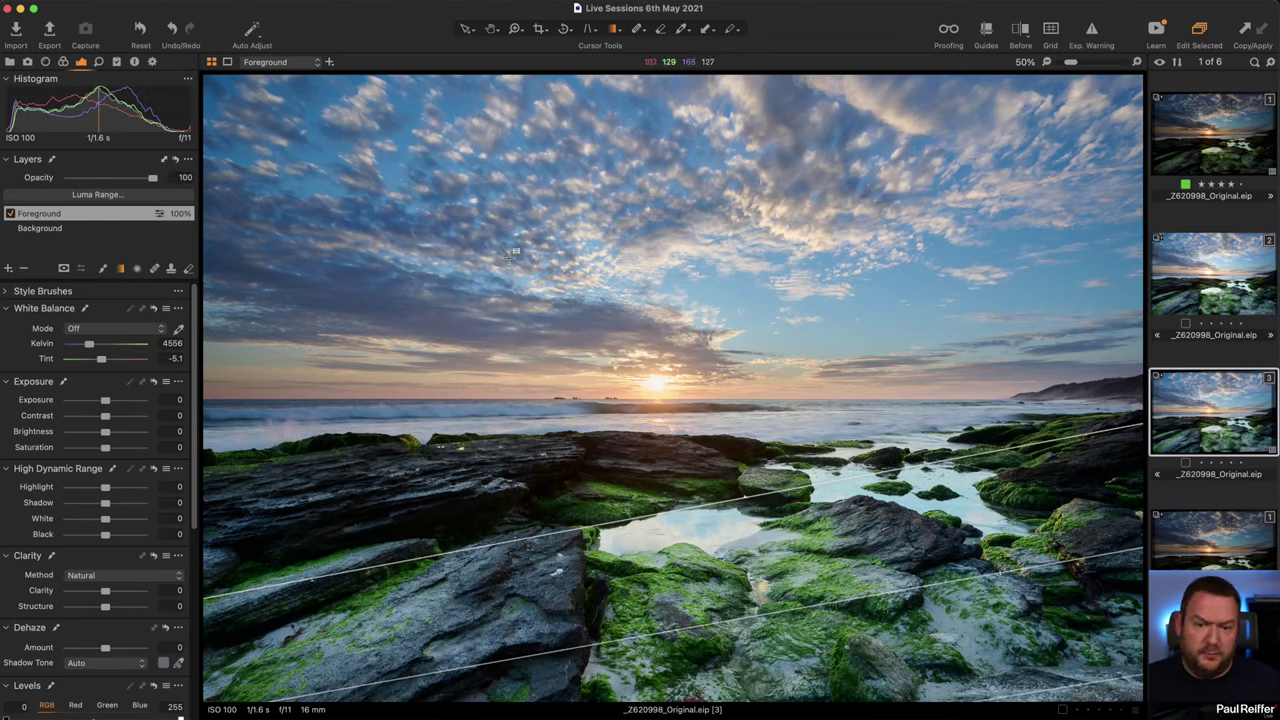
mouse_move(806, 637)
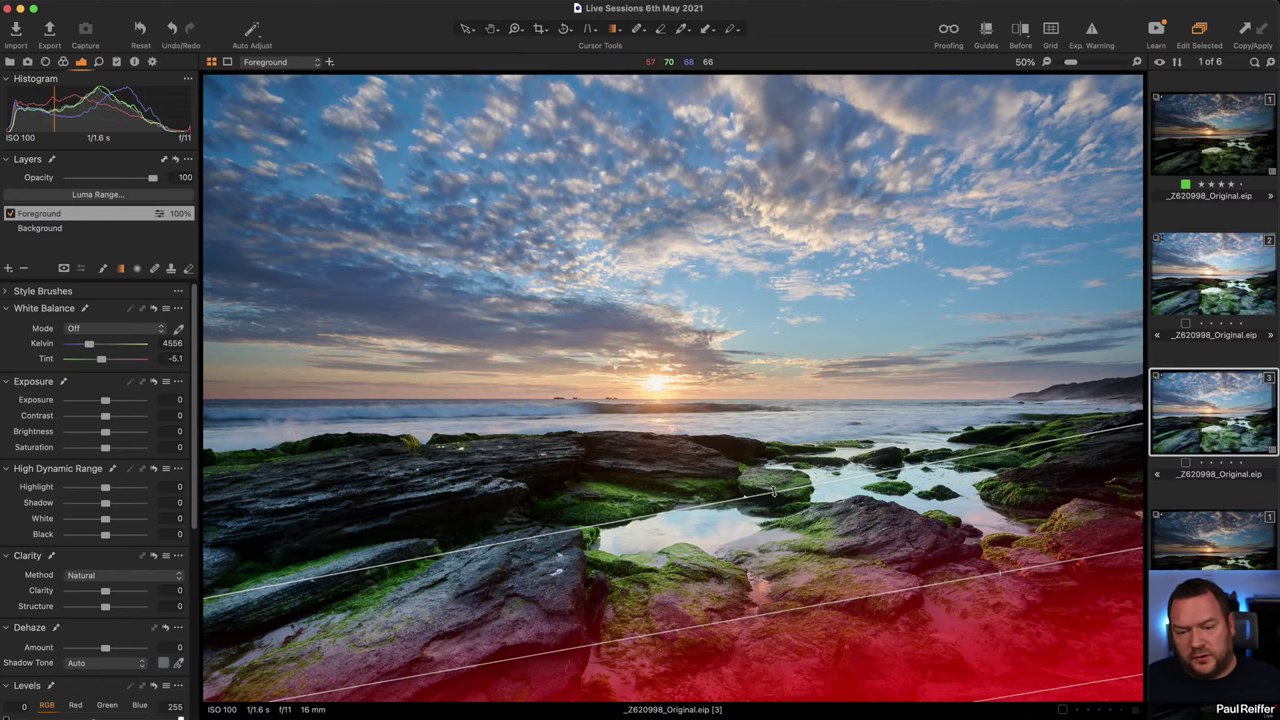
drag(773, 490, 773, 428)
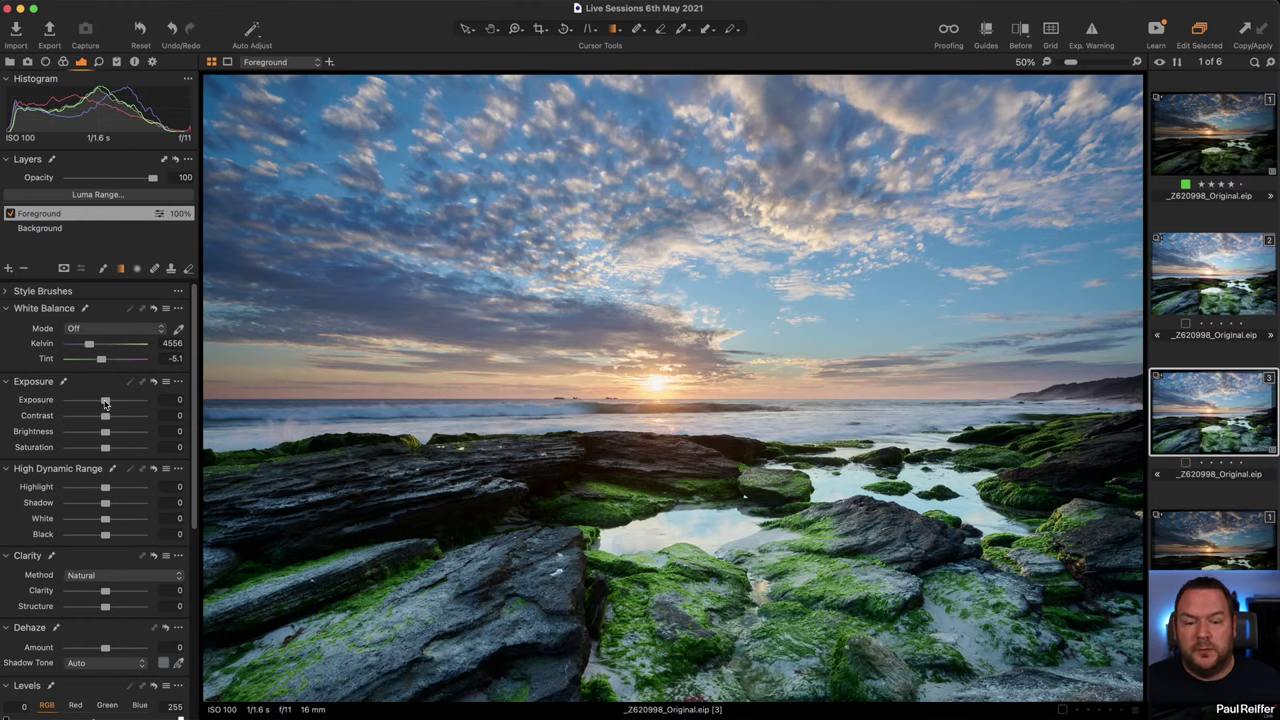
drag(105, 401, 97, 402)
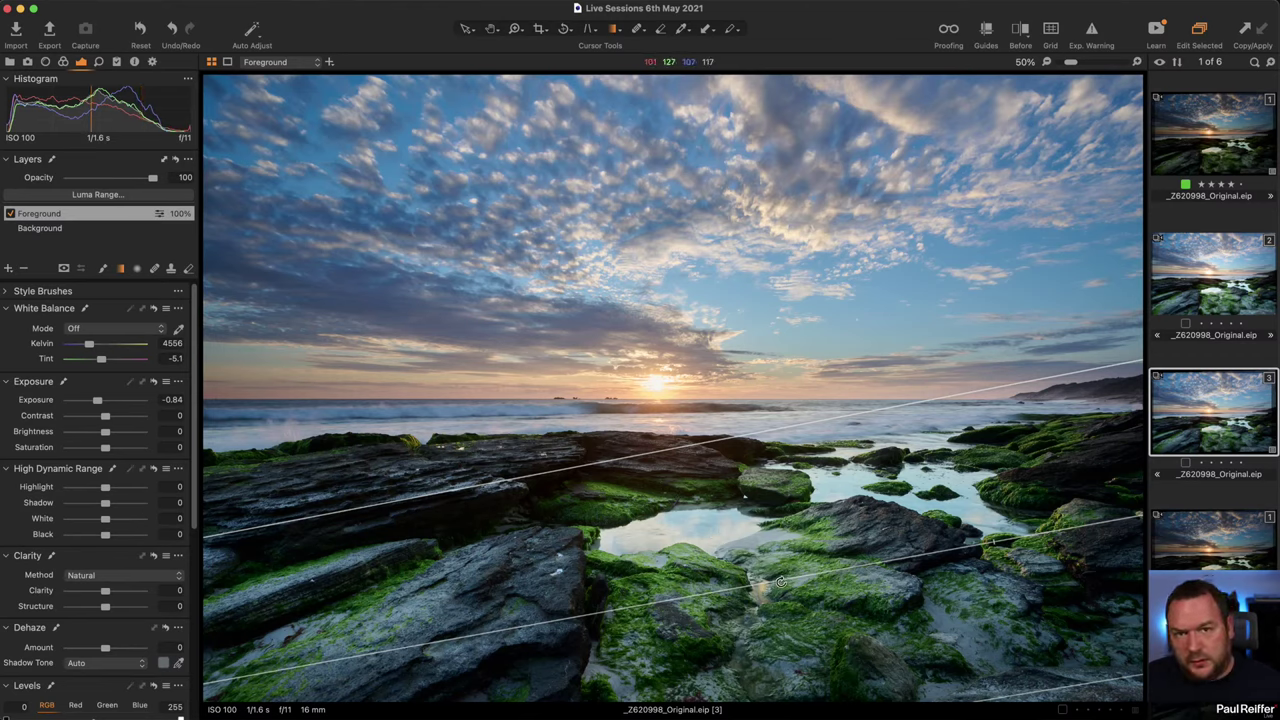
- Set the Background layer's High Dynamic Range Shadow to 10 and inspect the dark rocks up close before returning to the full image
click(40, 228)
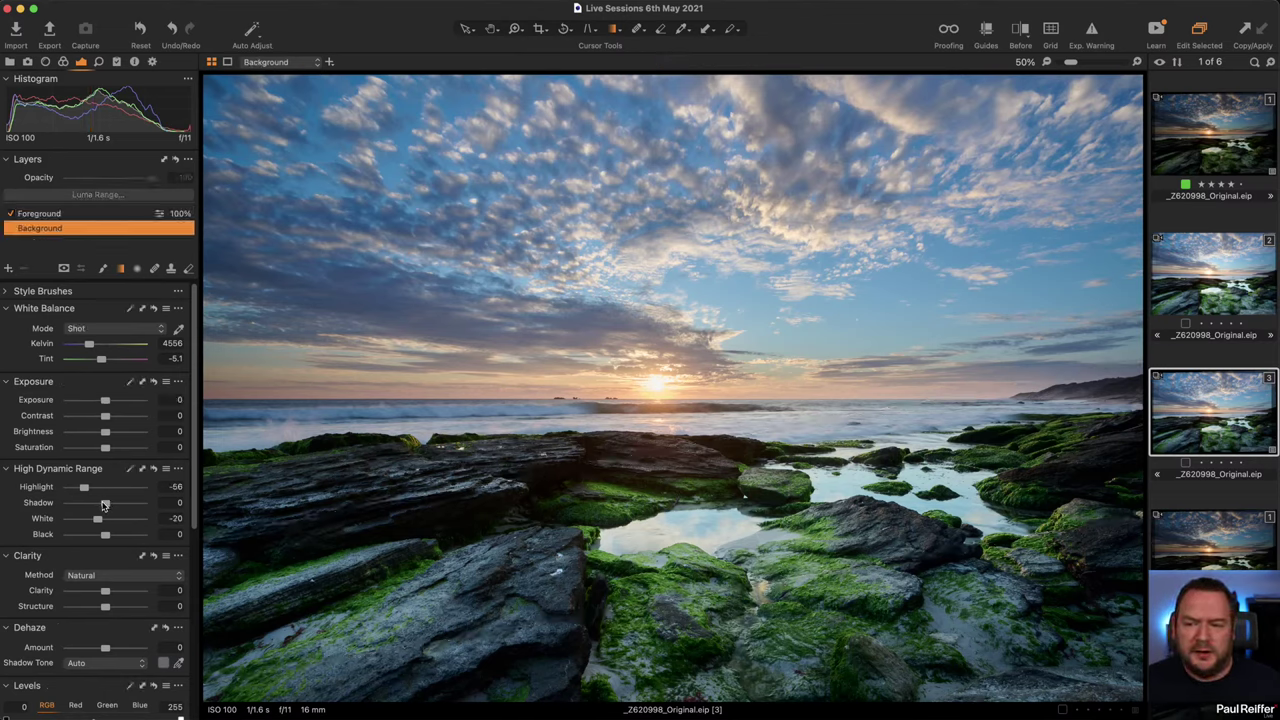
drag(110, 506, 111, 506)
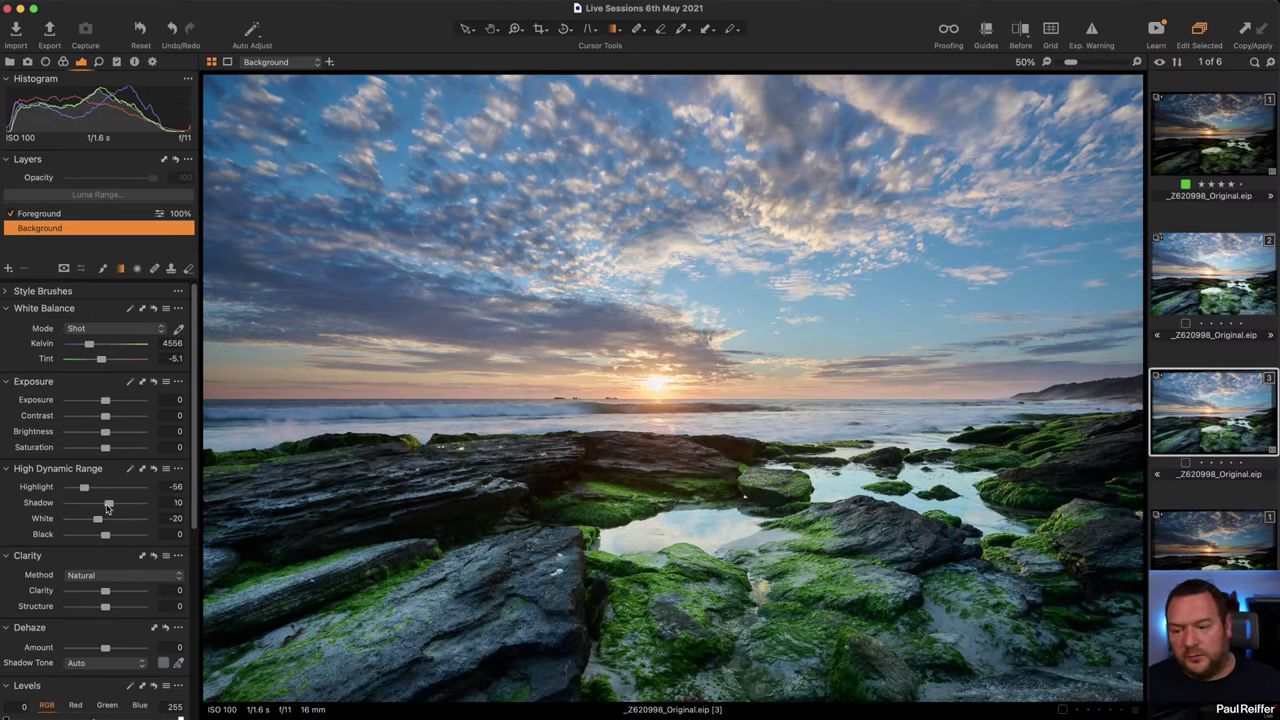
mouse_move(108, 506)
mouse_down()
mouse_move(143, 506)
mouse_move(110, 509)
mouse_up()
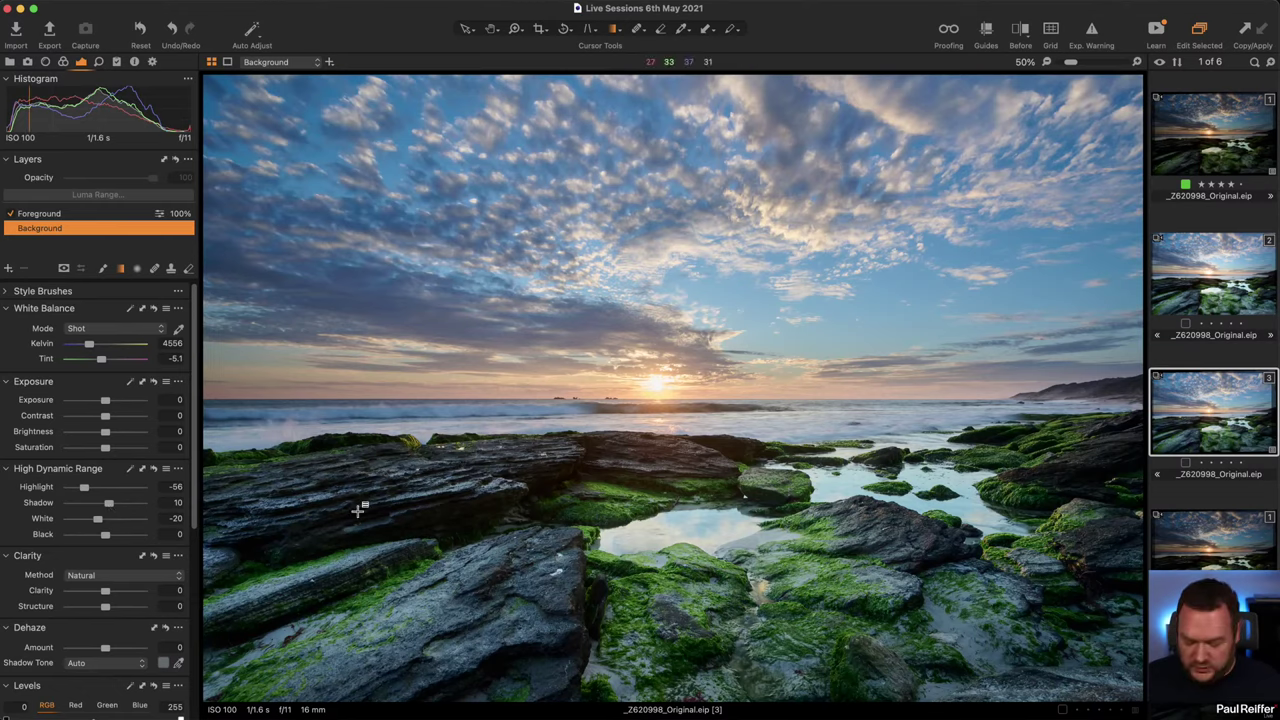
key(z)
drag(444, 492, 597, 556)
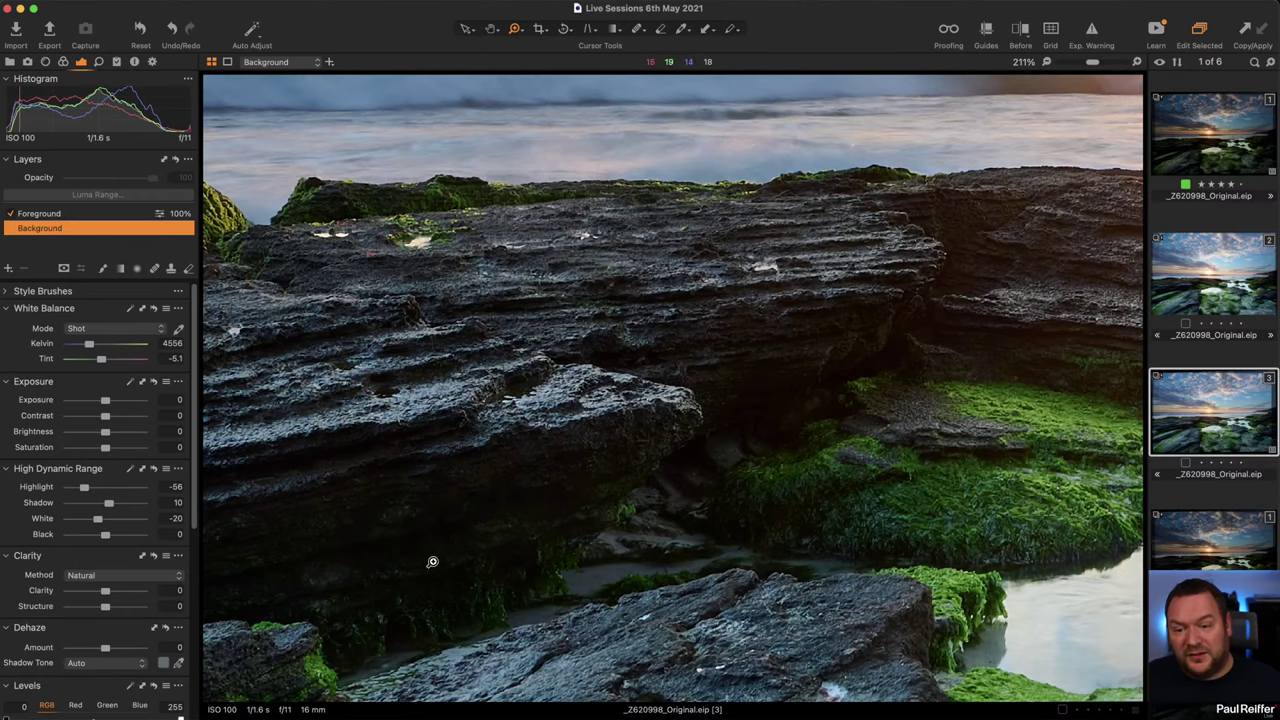
key(super+0)
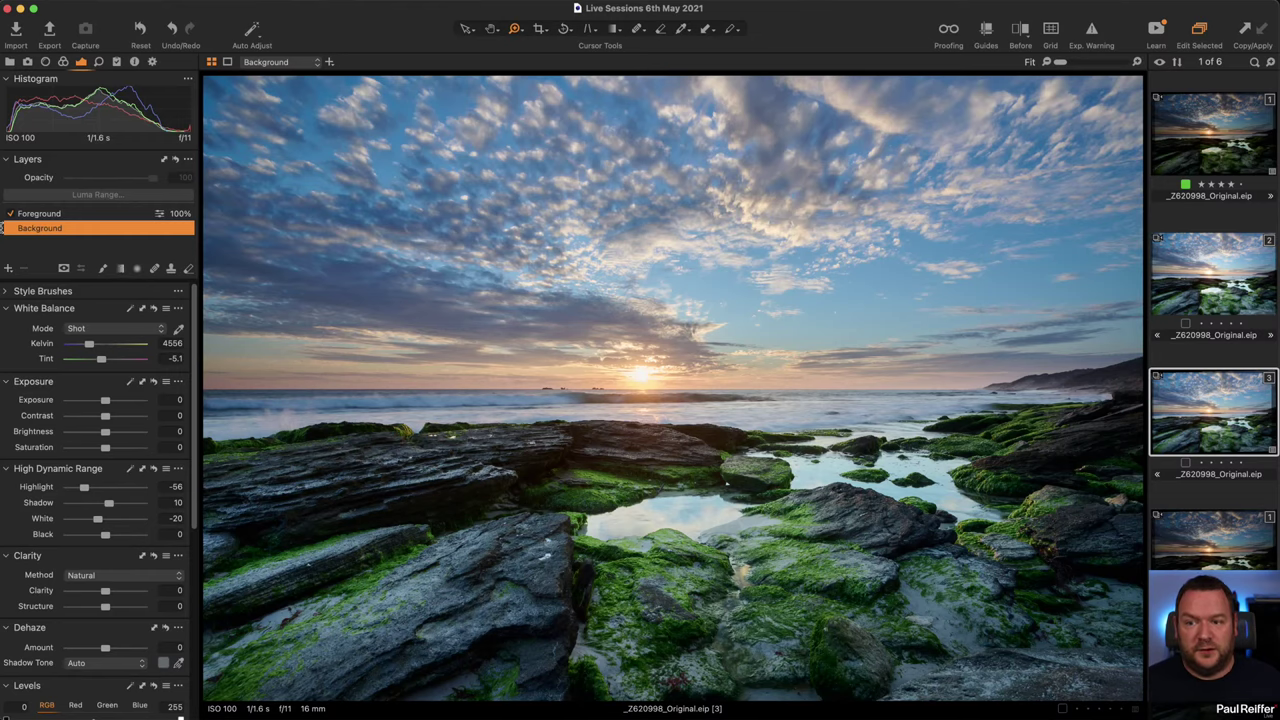
- Add another adjustment layer named Sky
click(8, 267)
double_click(60, 215)
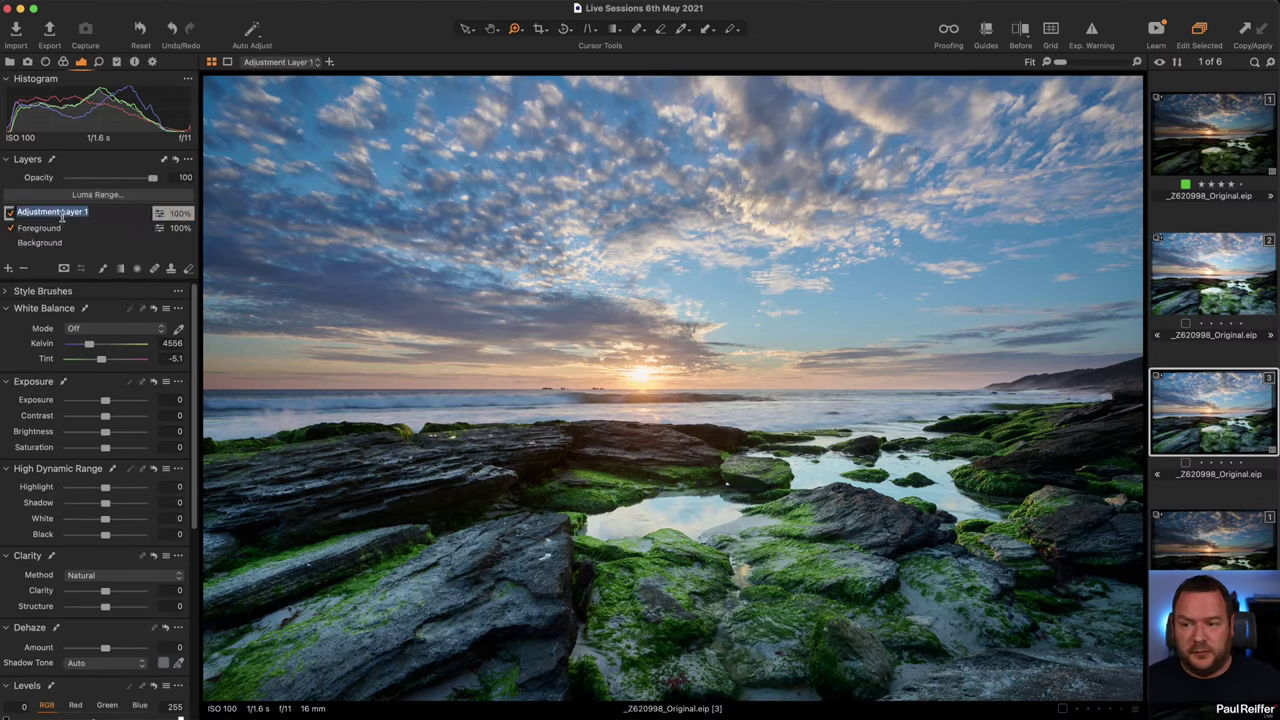
text(Sky)
key(Return)
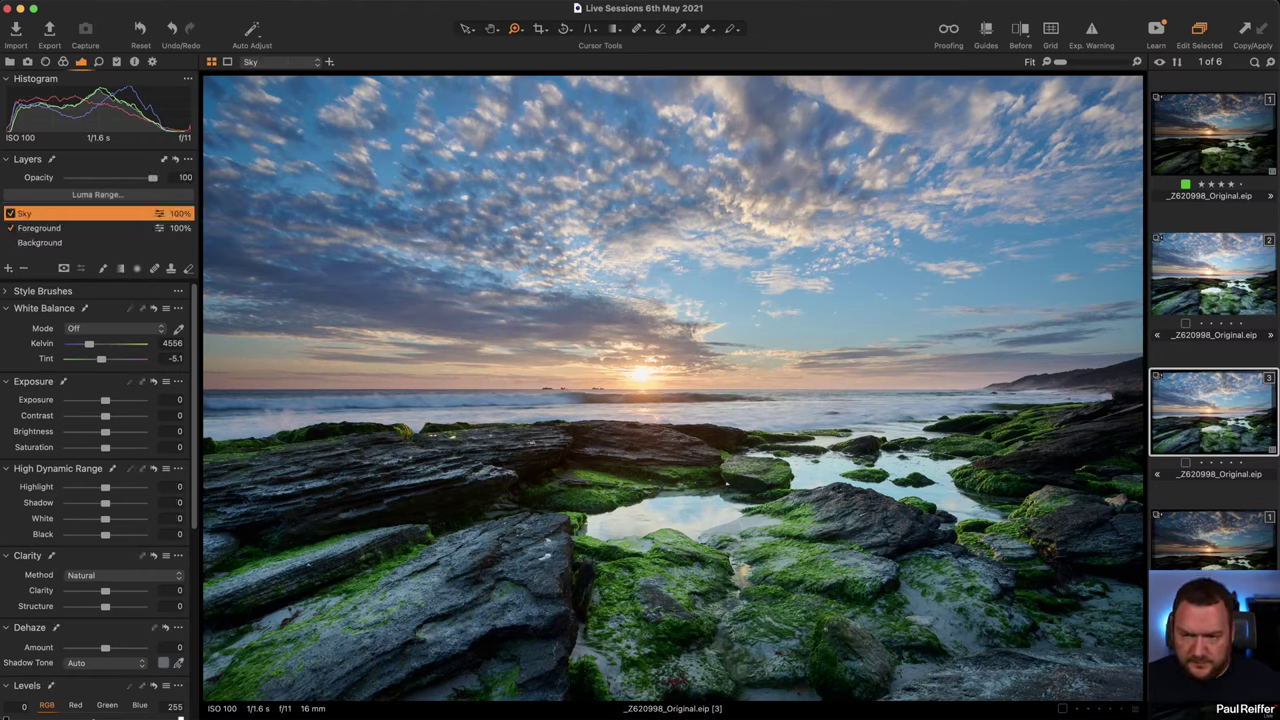
- Try a narrow, slightly tilted linear gradient along the horizon on the Sky layer, tighten its lower edge, and clear the mask
click(121, 269)
mouse_move(671, 381)
mouse_down()
mouse_move(673, 410)
mouse_move(706, 395)
mouse_move(695, 378)
mouse_up()
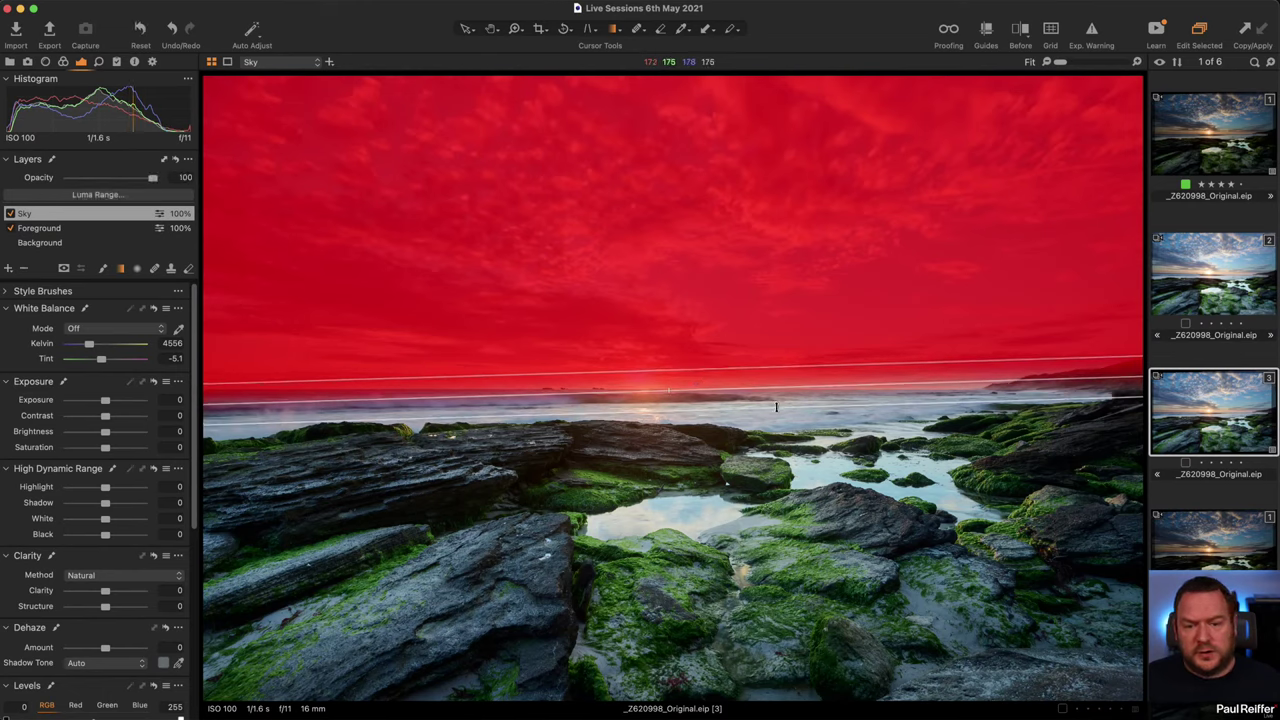
drag(776, 406, 765, 381)
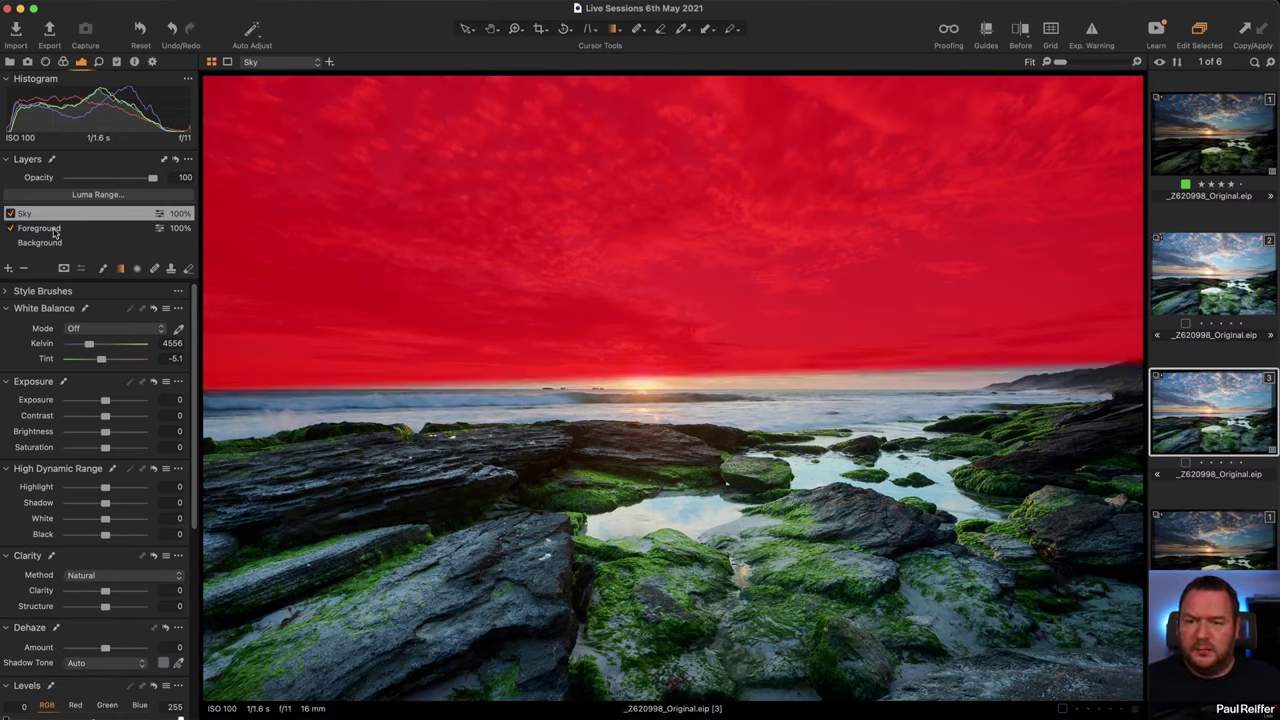
right_click(20, 213)
click(53, 232)
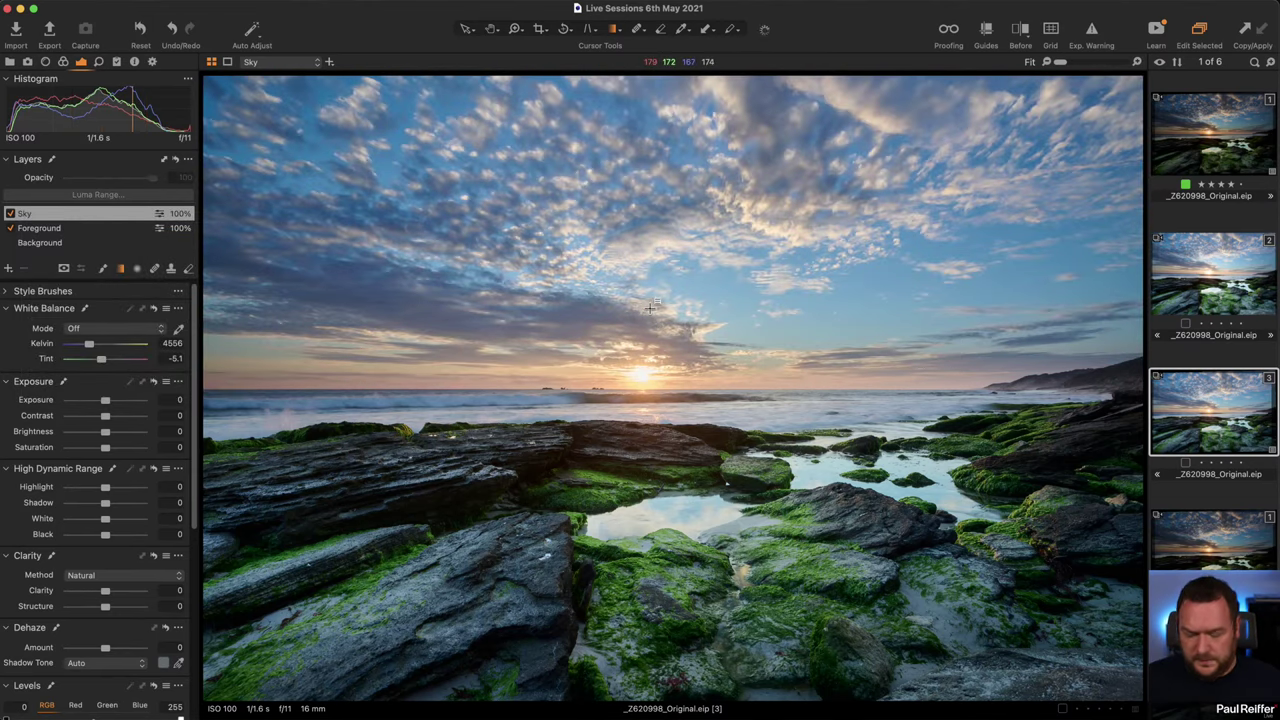
- Try a narrow gradient mask across the middle of the sky, adjust its edges and rotation, and clear the mask
mouse_move(650, 320)
mouse_move(650, 320)
mouse_down()
mouse_move(694, 558)
mouse_move(749, 499)
mouse_move(621, 538)
mouse_move(588, 520)
mouse_move(674, 541)
mouse_move(720, 523)
mouse_move(540, 512)
mouse_move(700, 520)
mouse_move(600, 525)
mouse_move(622, 527)
mouse_move(650, 321)
mouse_up()
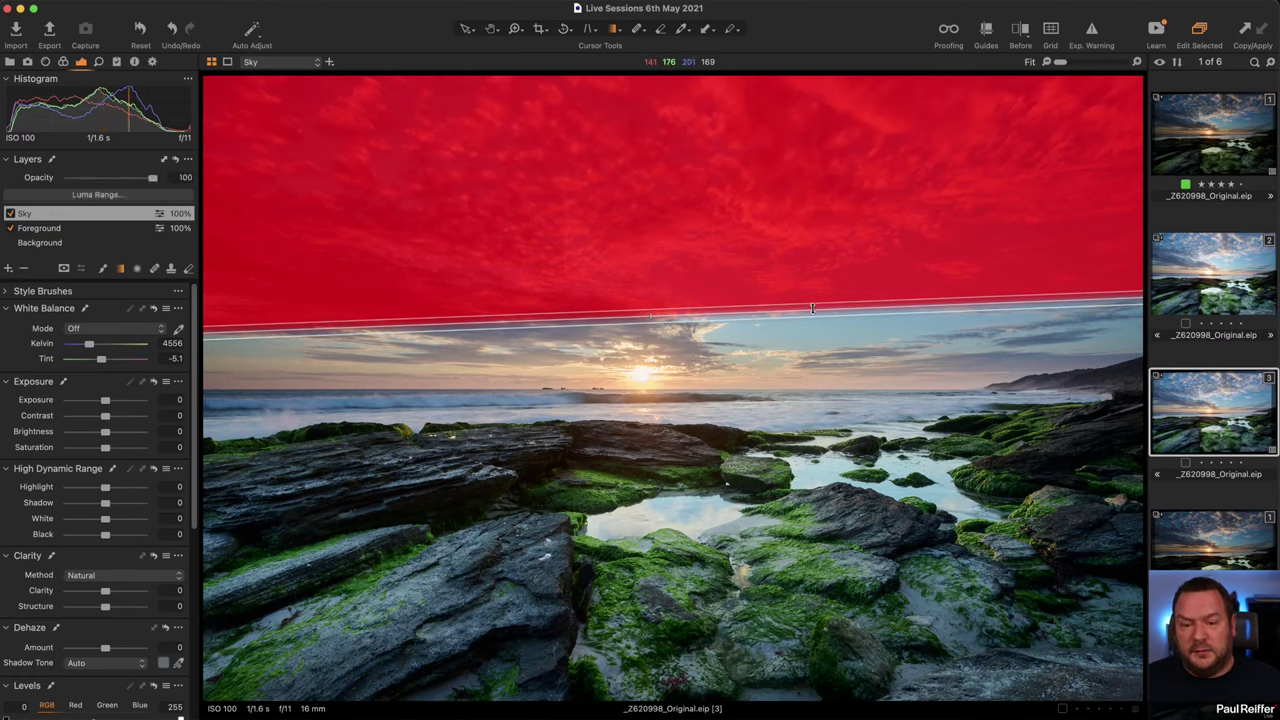
mouse_move(791, 317)
mouse_down()
mouse_move(790, 292)
mouse_move(797, 312)
mouse_up()
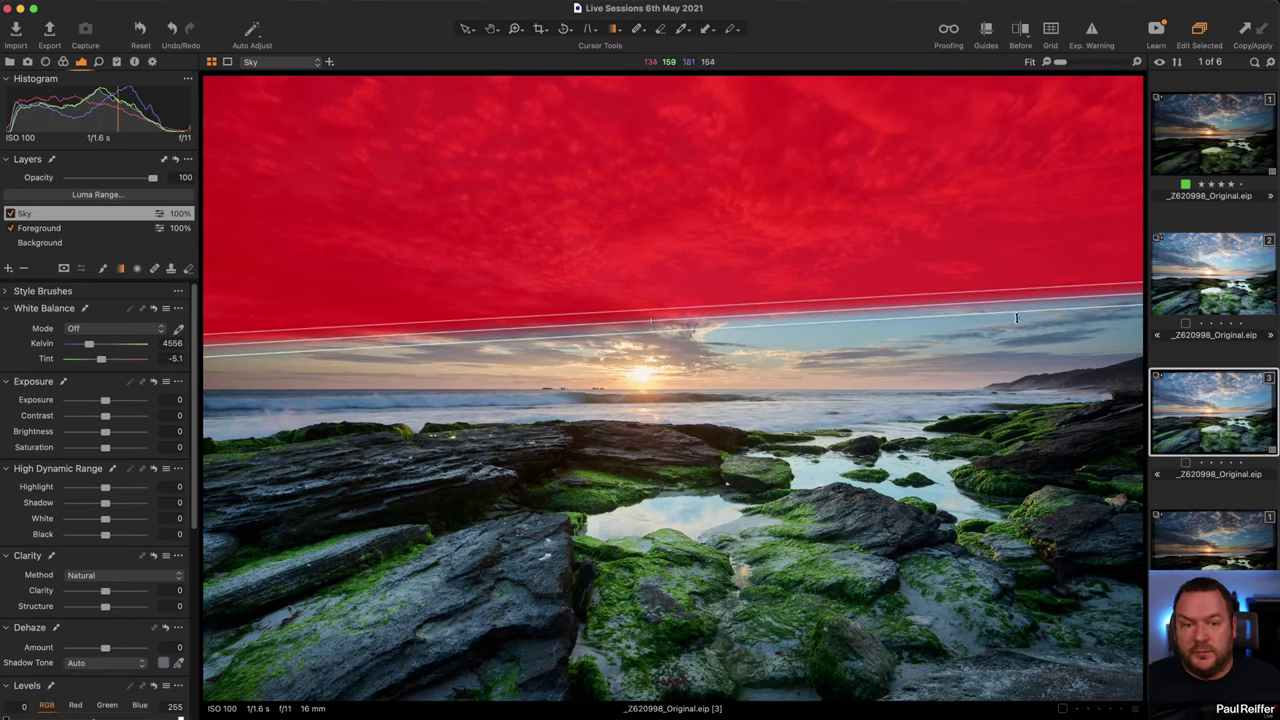
mouse_move(1072, 297)
mouse_down()
mouse_move(1070, 160)
mouse_move(1068, 364)
mouse_move(1066, 200)
mouse_move(1066, 285)
mouse_up()
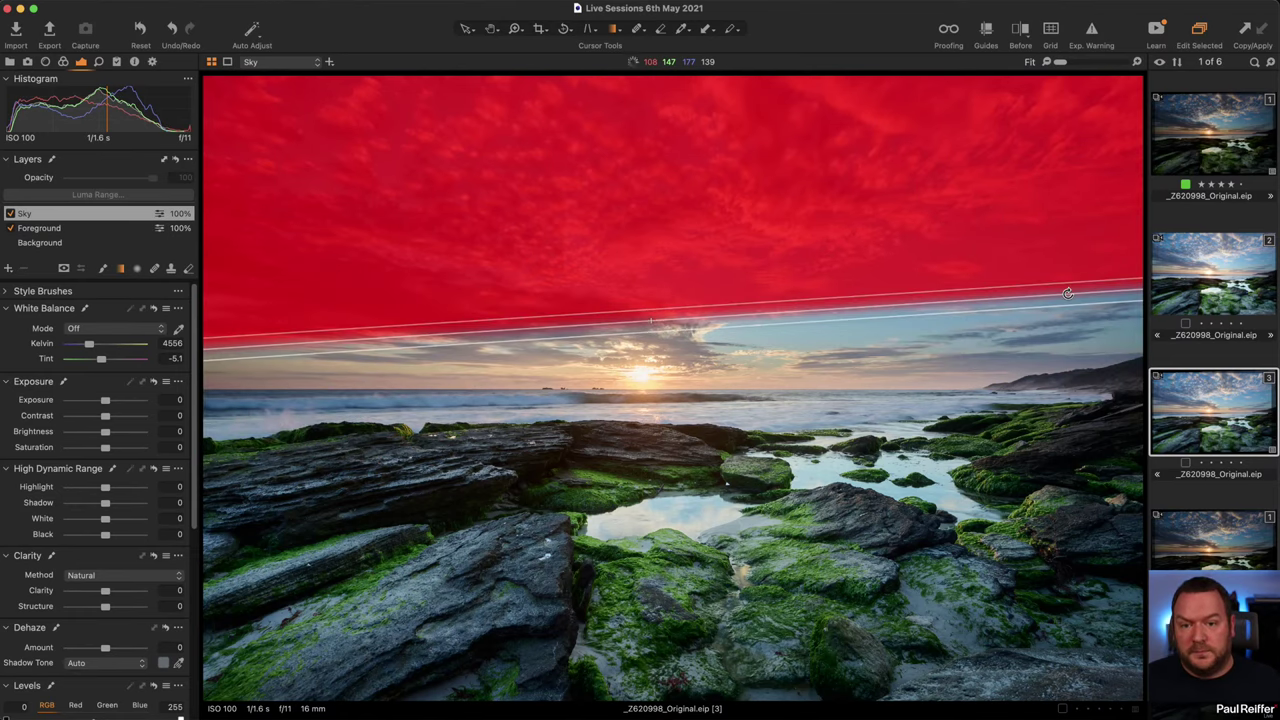
right_click(35, 216)
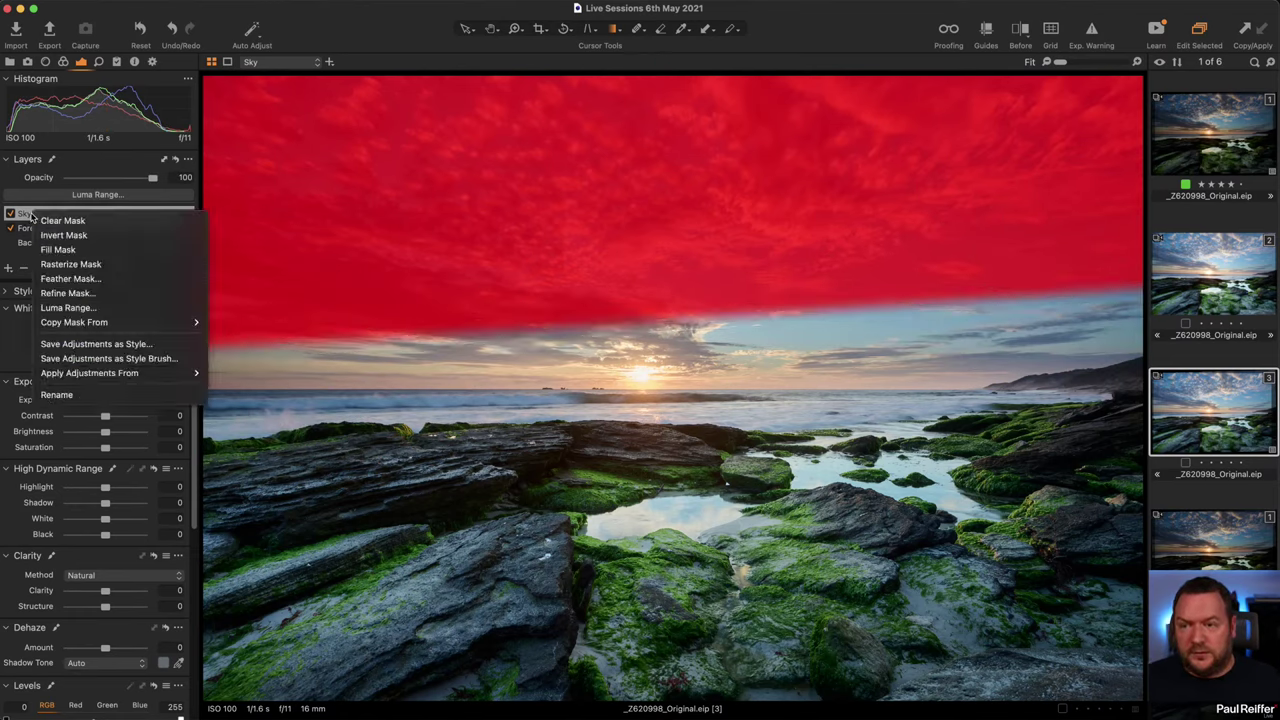
click(67, 222)
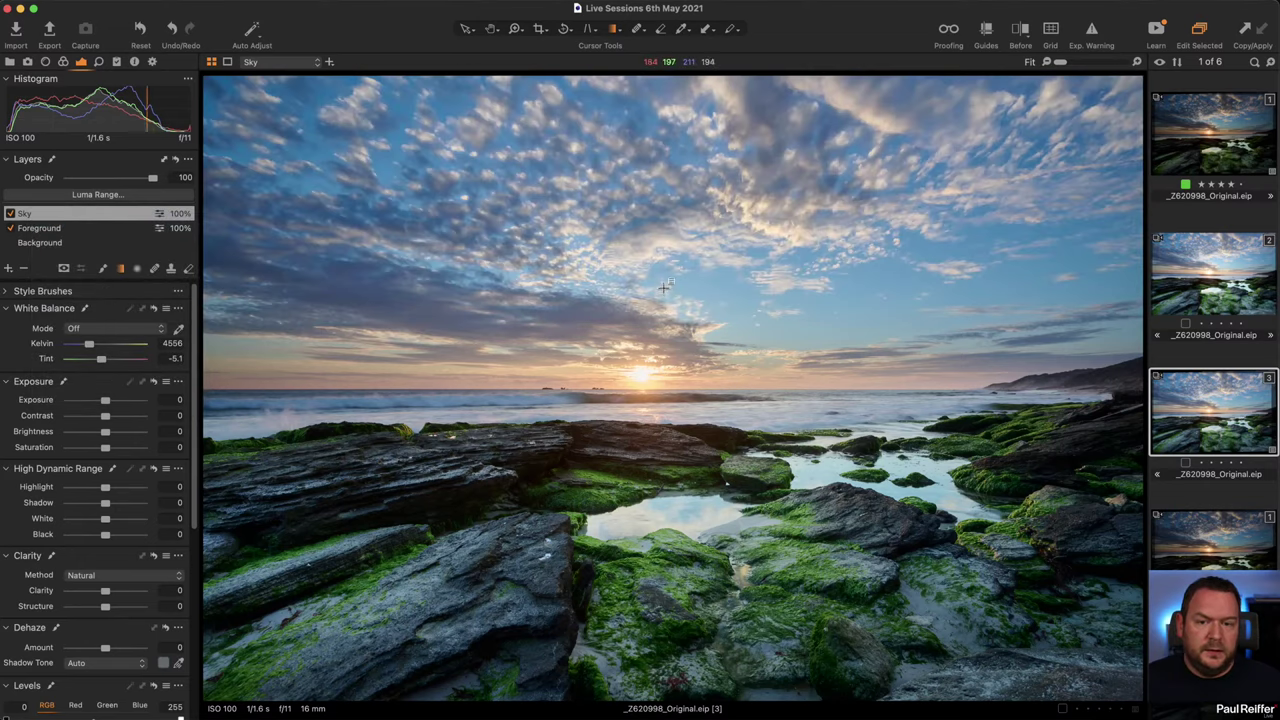
- Draw a level linear gradient mask over the sky, tighten both outer edges to just above and below the horizon, and hide the mask overlay
drag(665, 282, 663, 502)
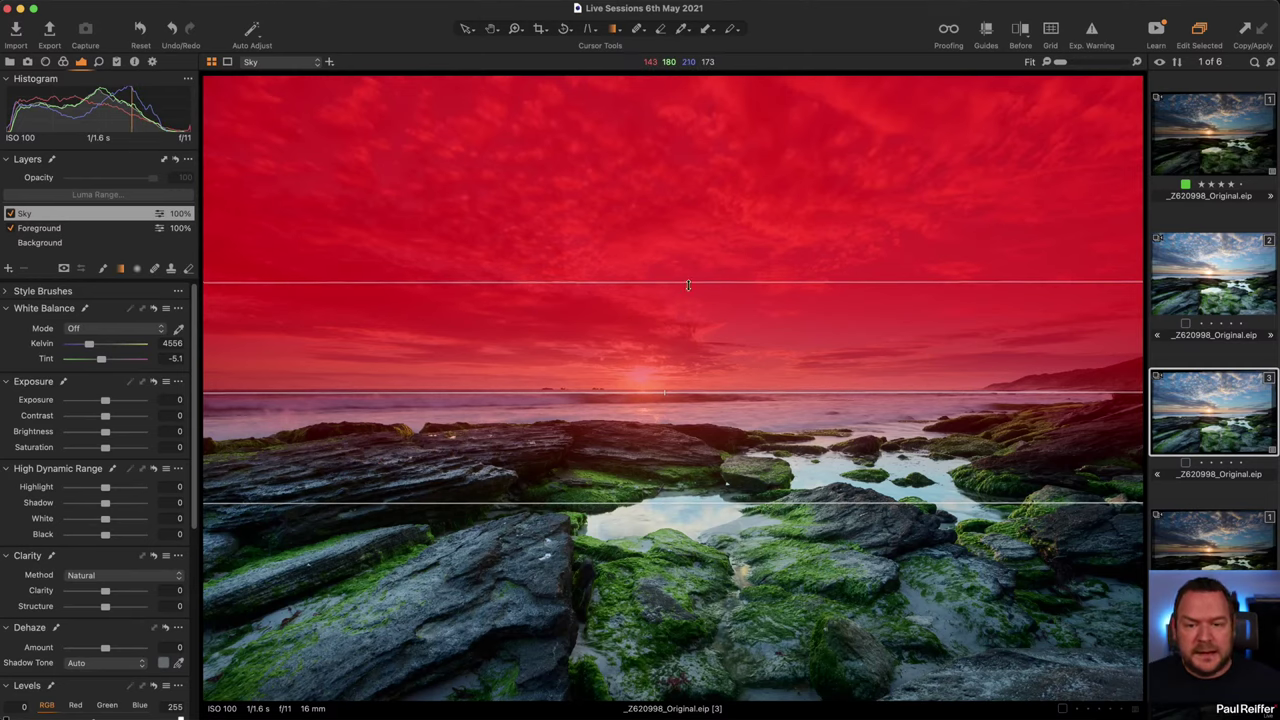
drag(688, 285, 692, 381)
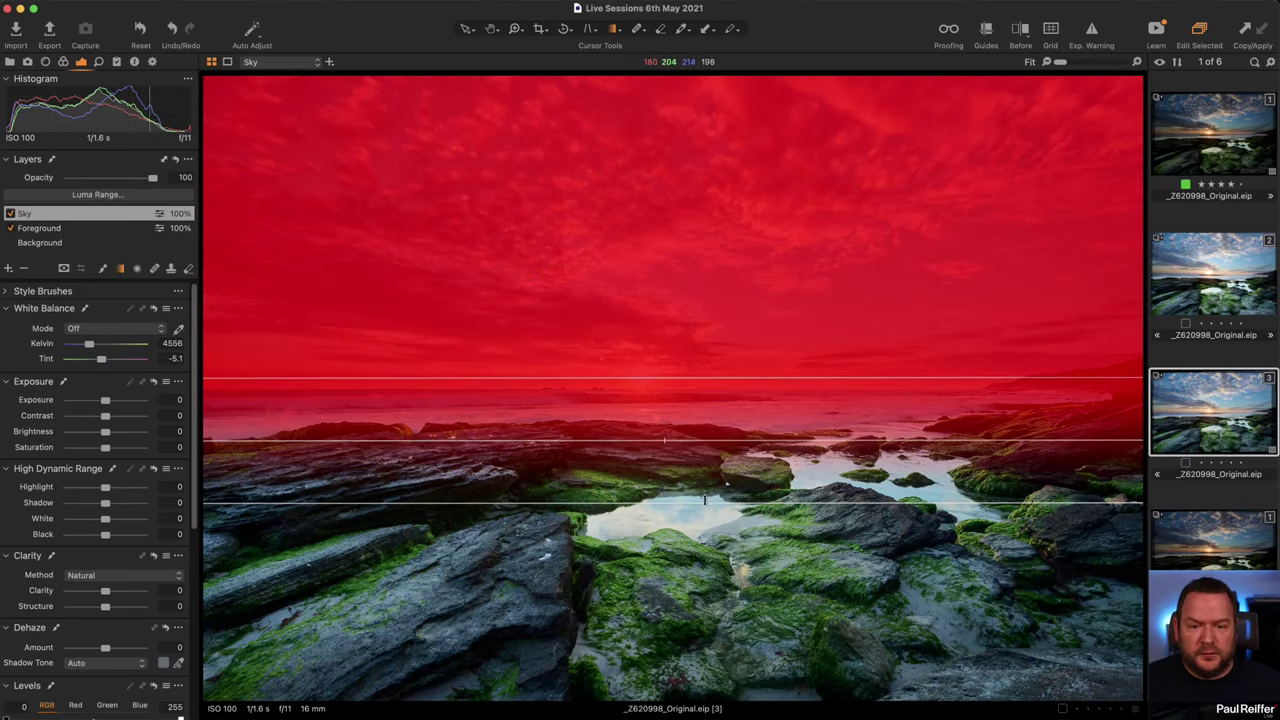
drag(705, 500, 719, 399)
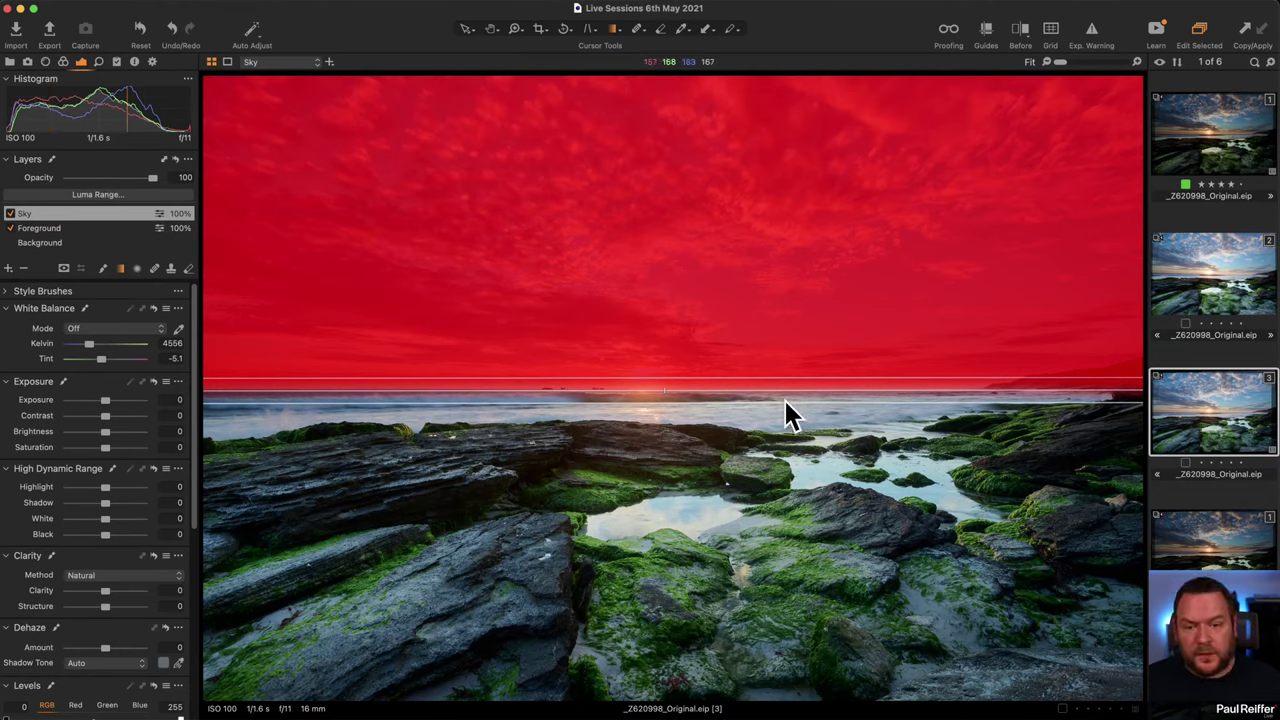
key(m)
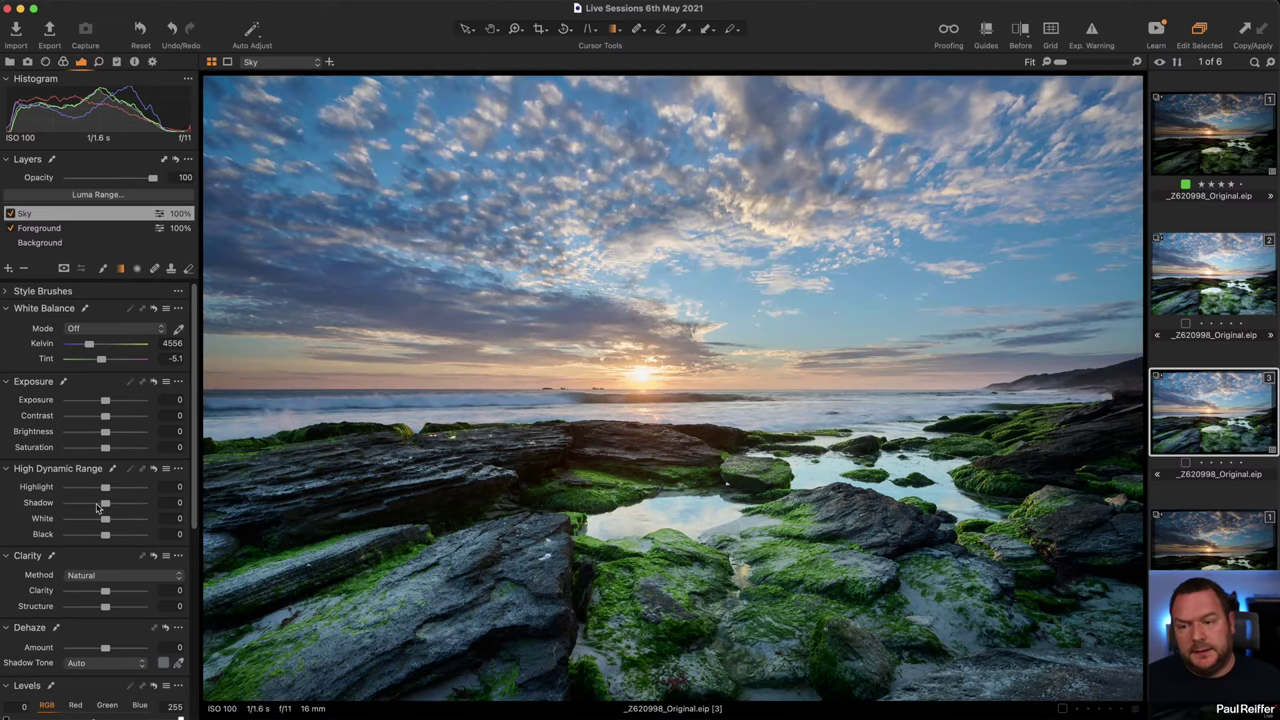
- Set the Sky layer's Exposure to -0.2 and its white balance to Kelvin 4766 and Tint -2.6
drag(104, 401, 102, 402)
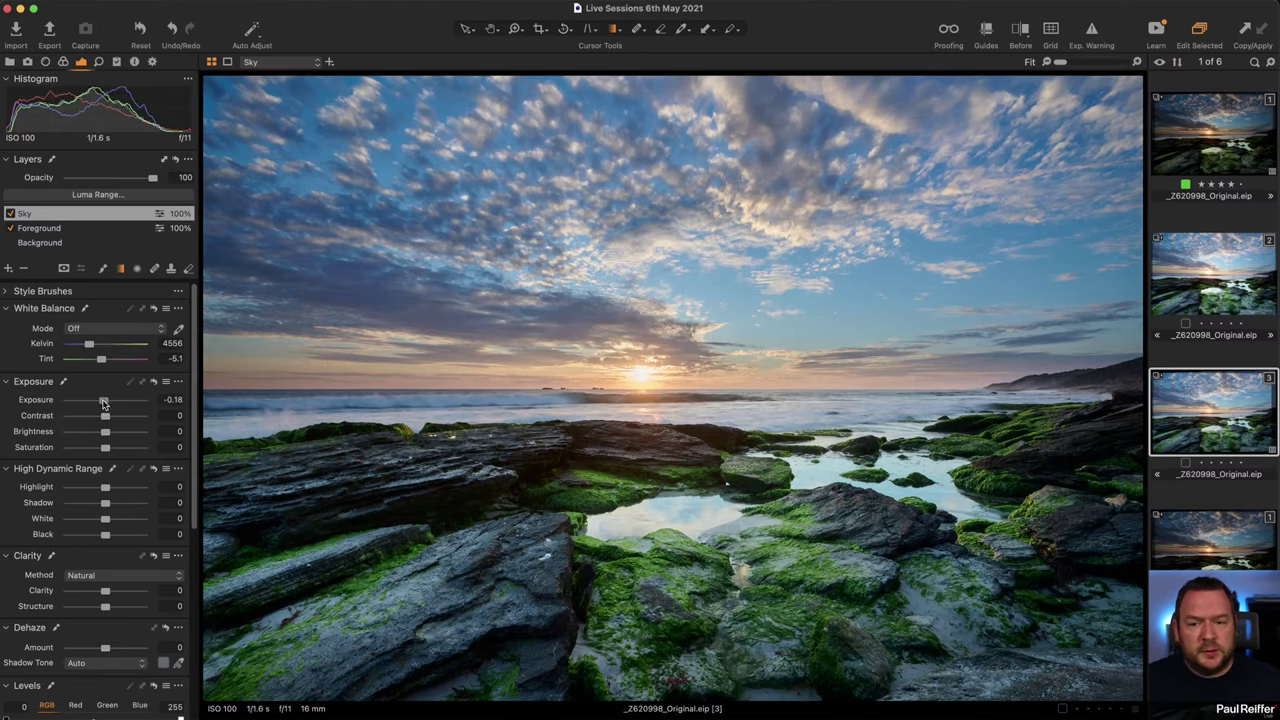
click(171, 399)
text(-0.2)
key(Tab)
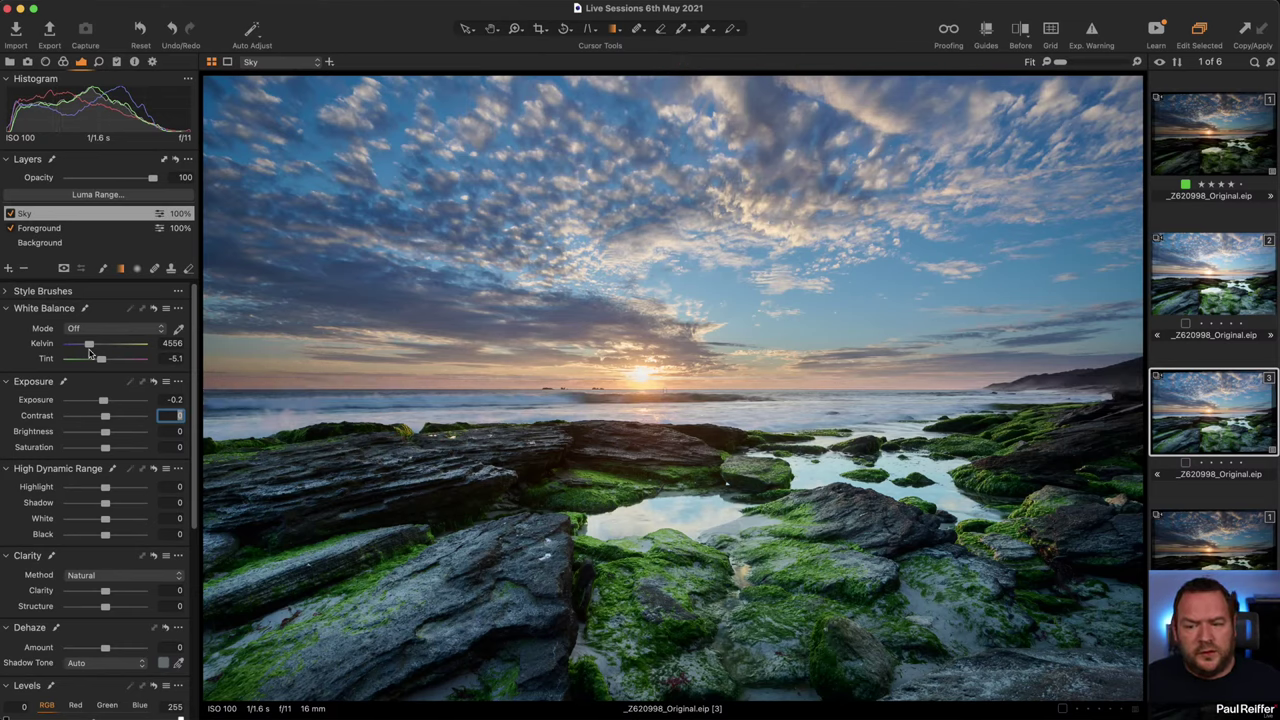
drag(89, 345, 103, 363)
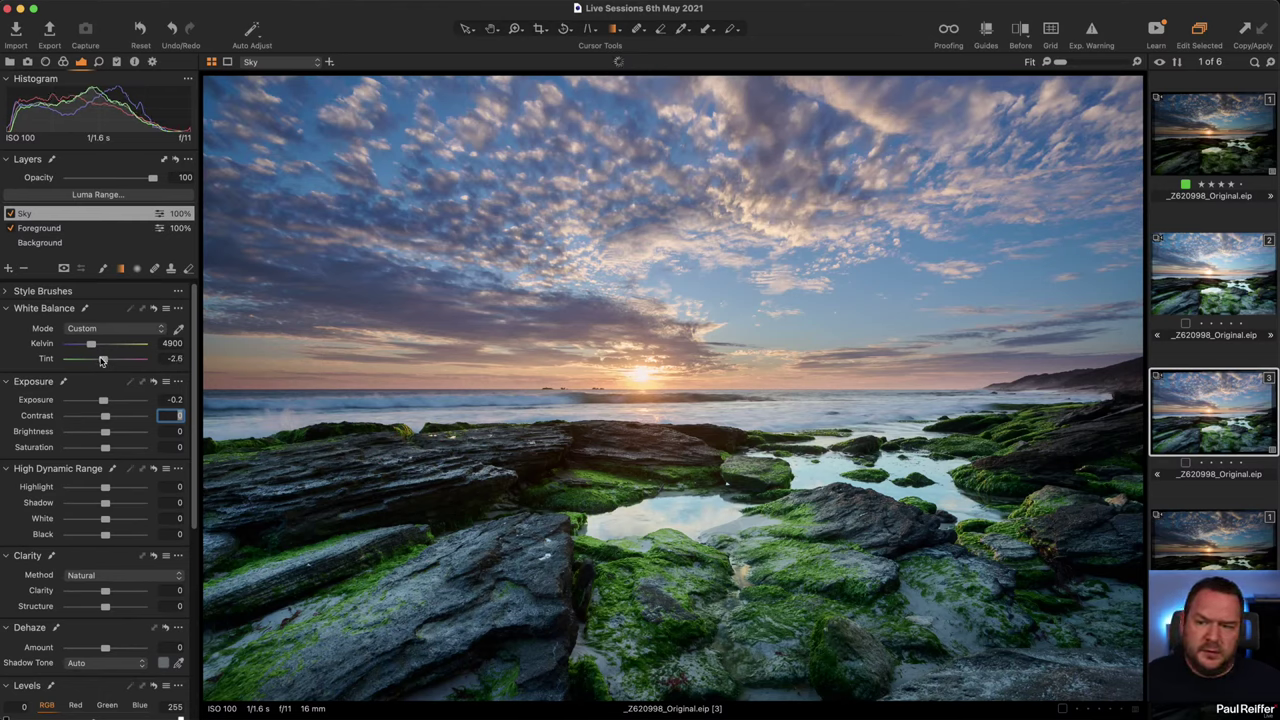
drag(91, 348, 90, 347)
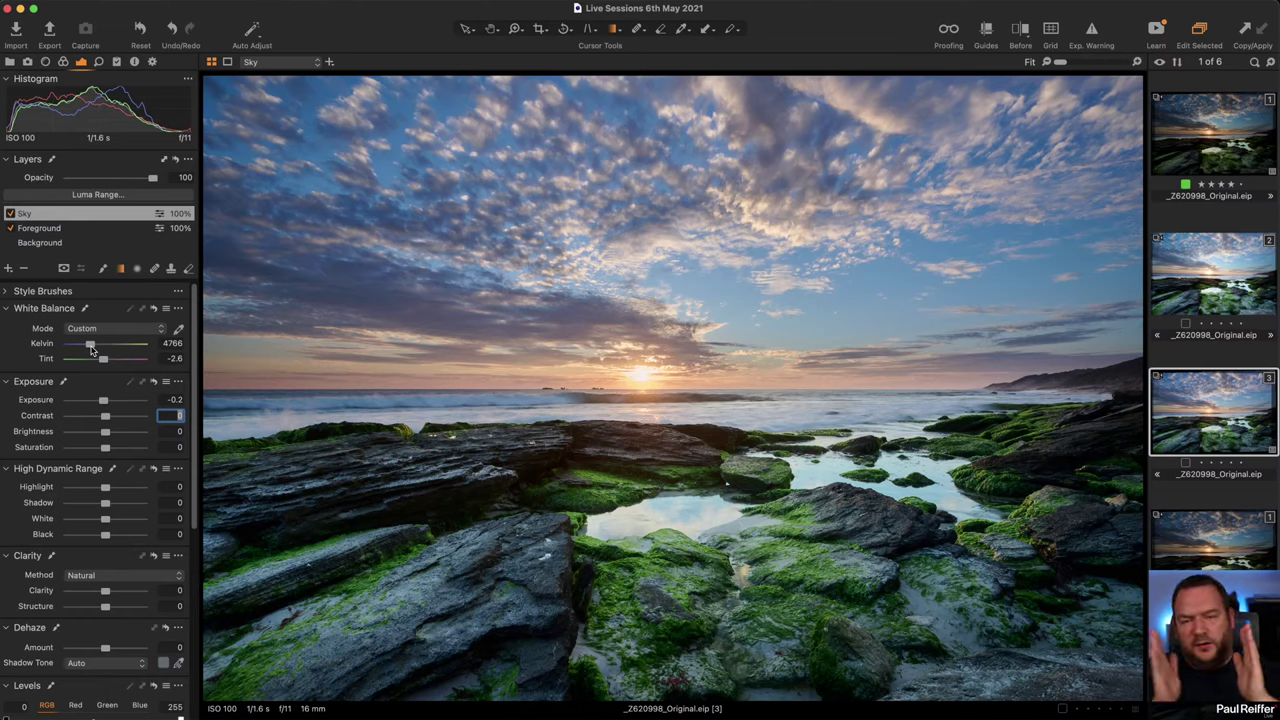
- Compare the Background and Sky layers' white balance settings and set the Background's Kelvin to 4646
click(49, 244)
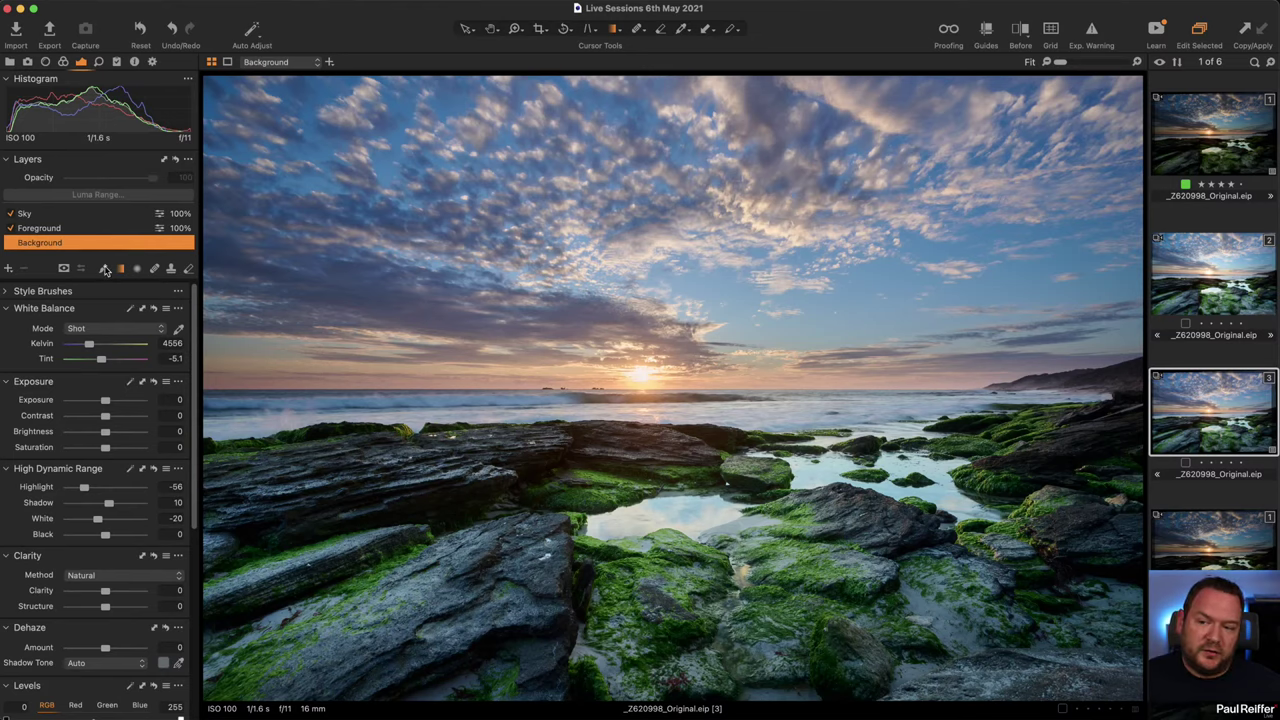
click(72, 214)
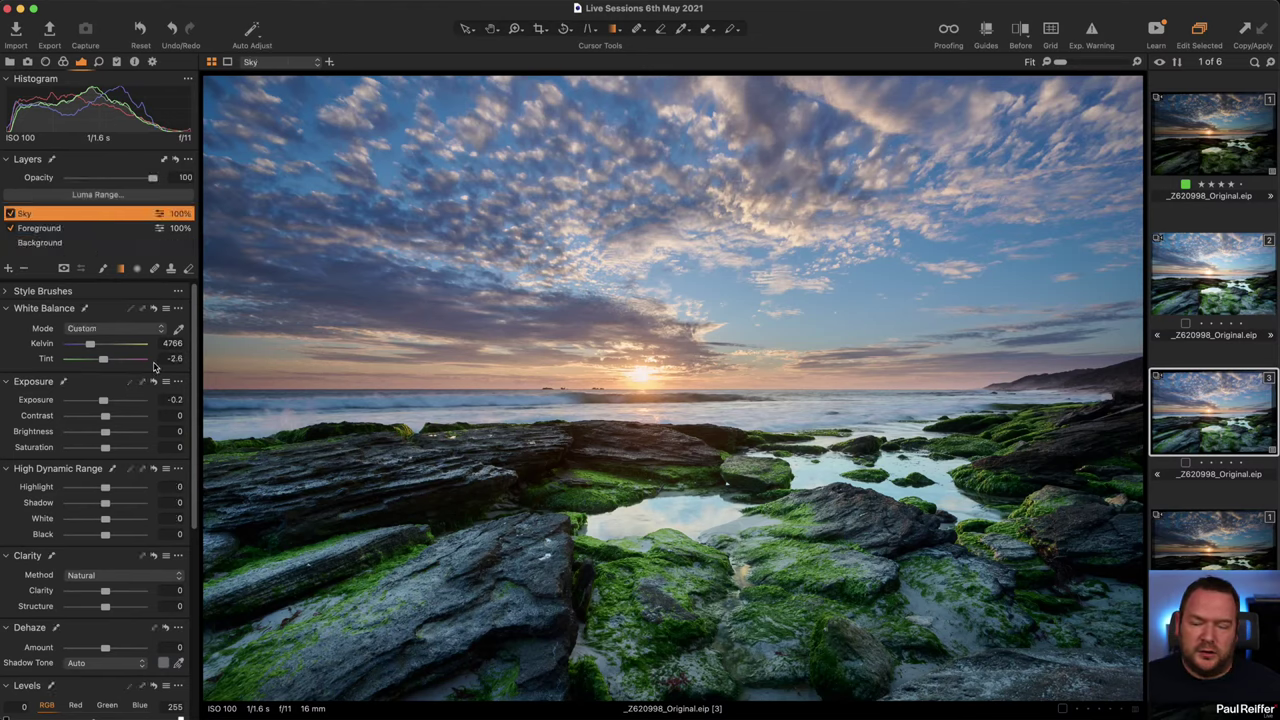
click(72, 244)
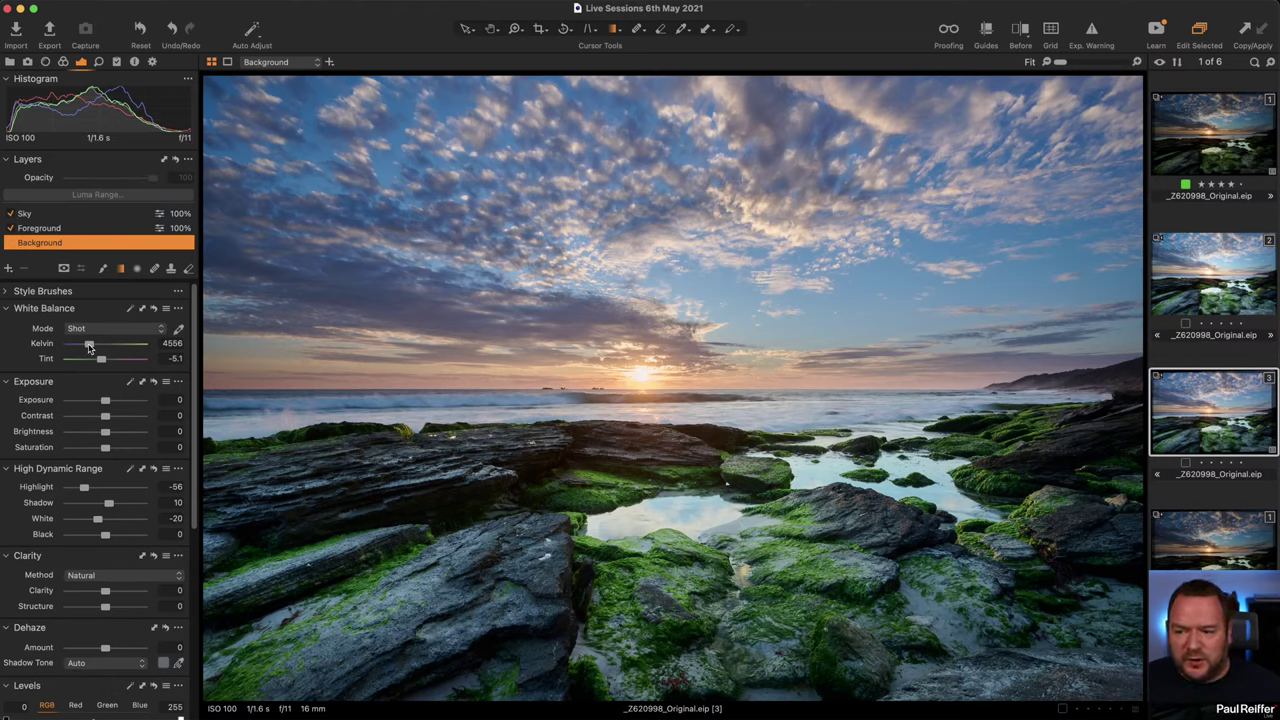
drag(89, 347, 90, 347)
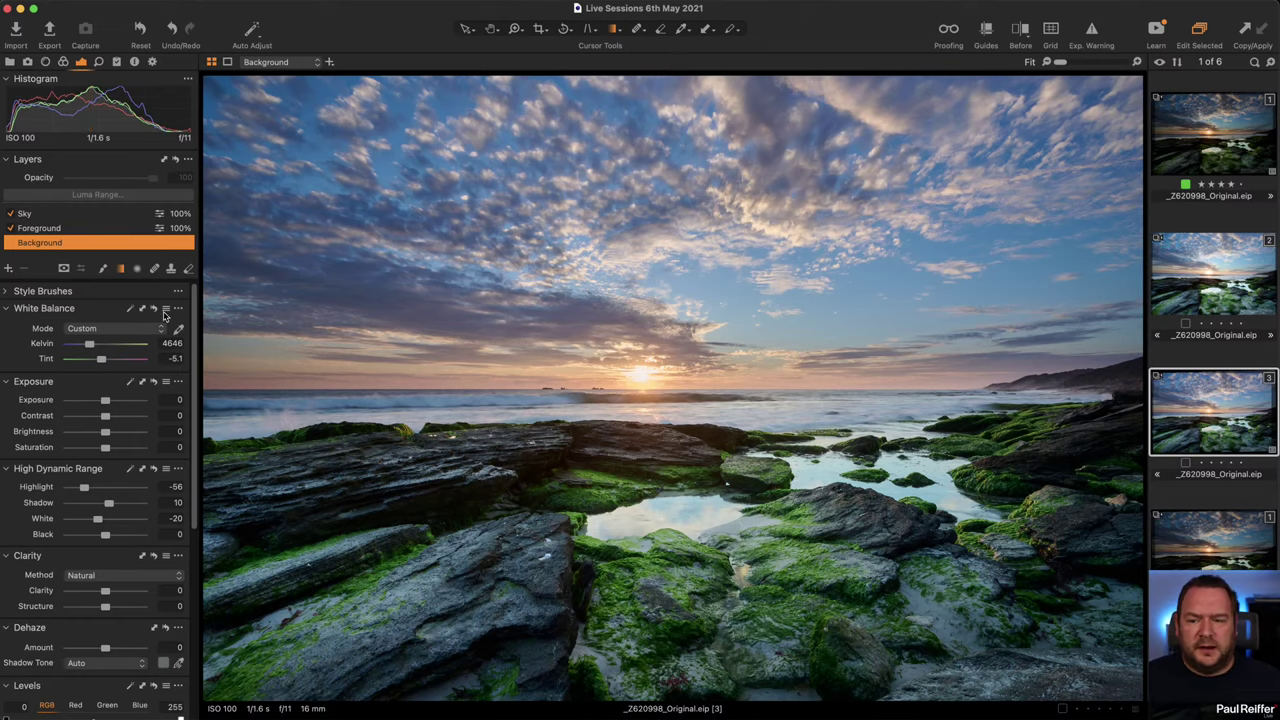
- Compare the Sky layer's result with the finished first variant and examine the clouds up close at 100%
click(44, 214)
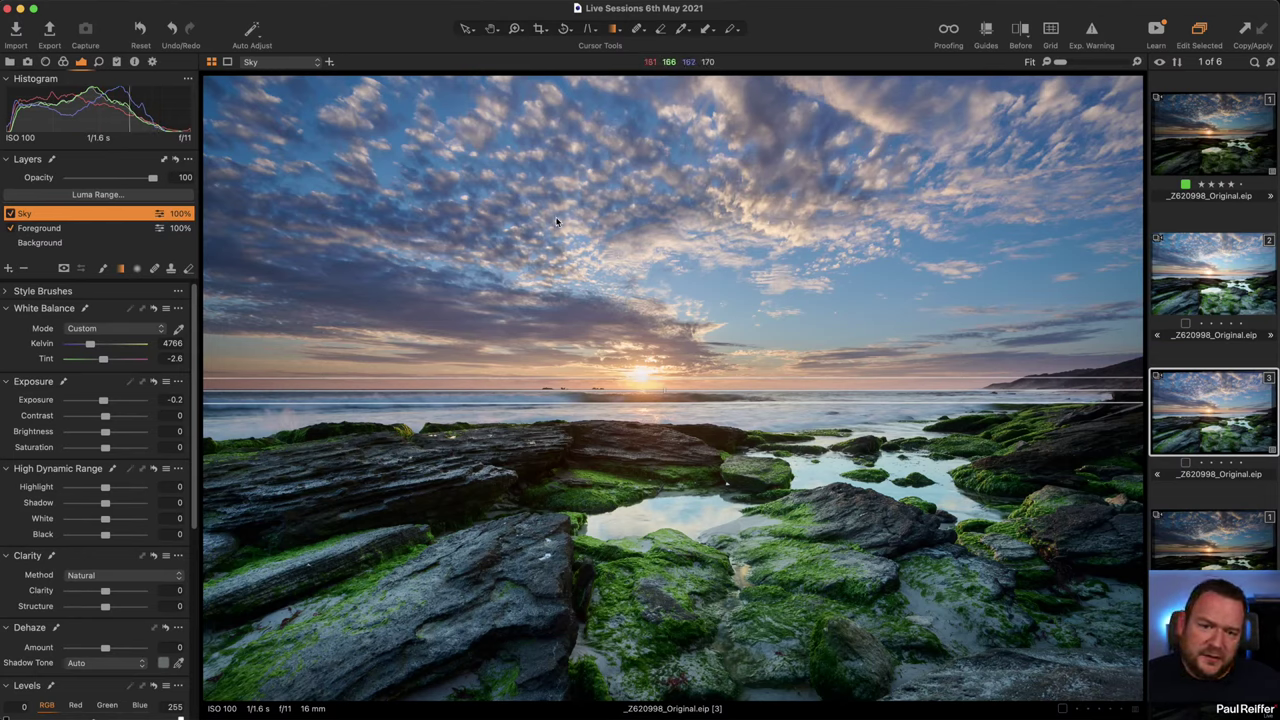
click(1190, 136)
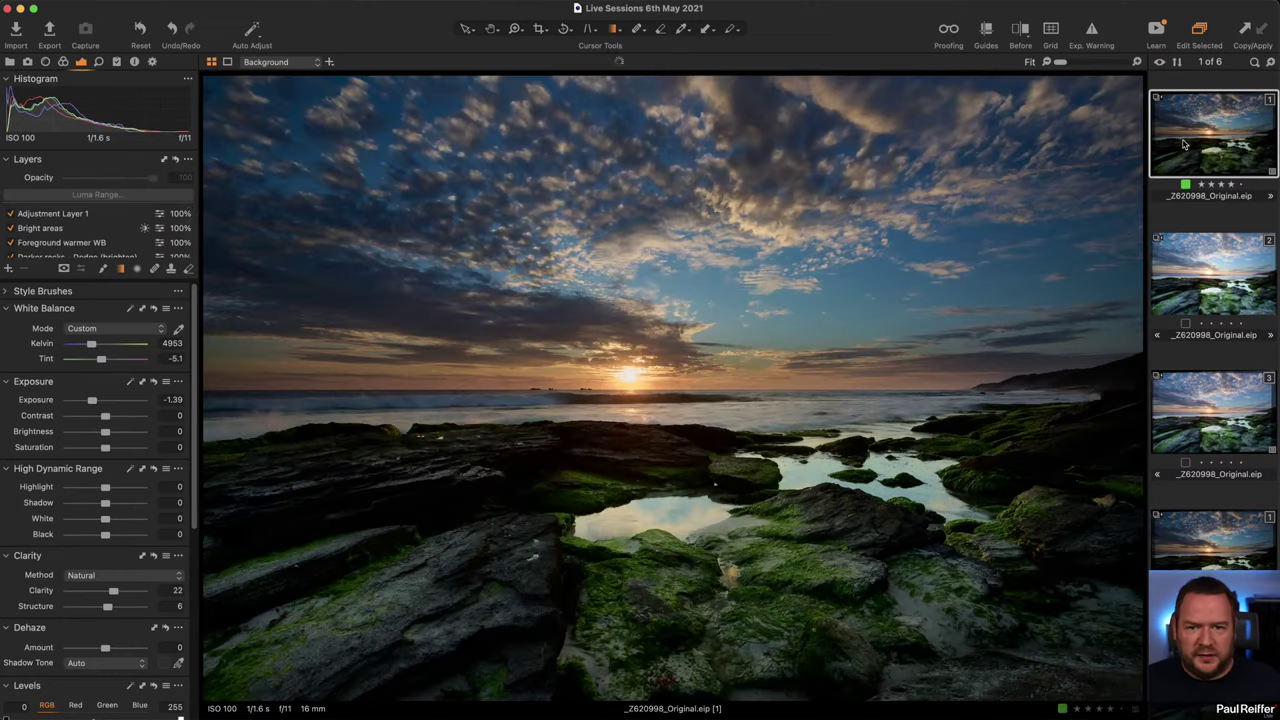
click(1215, 425)
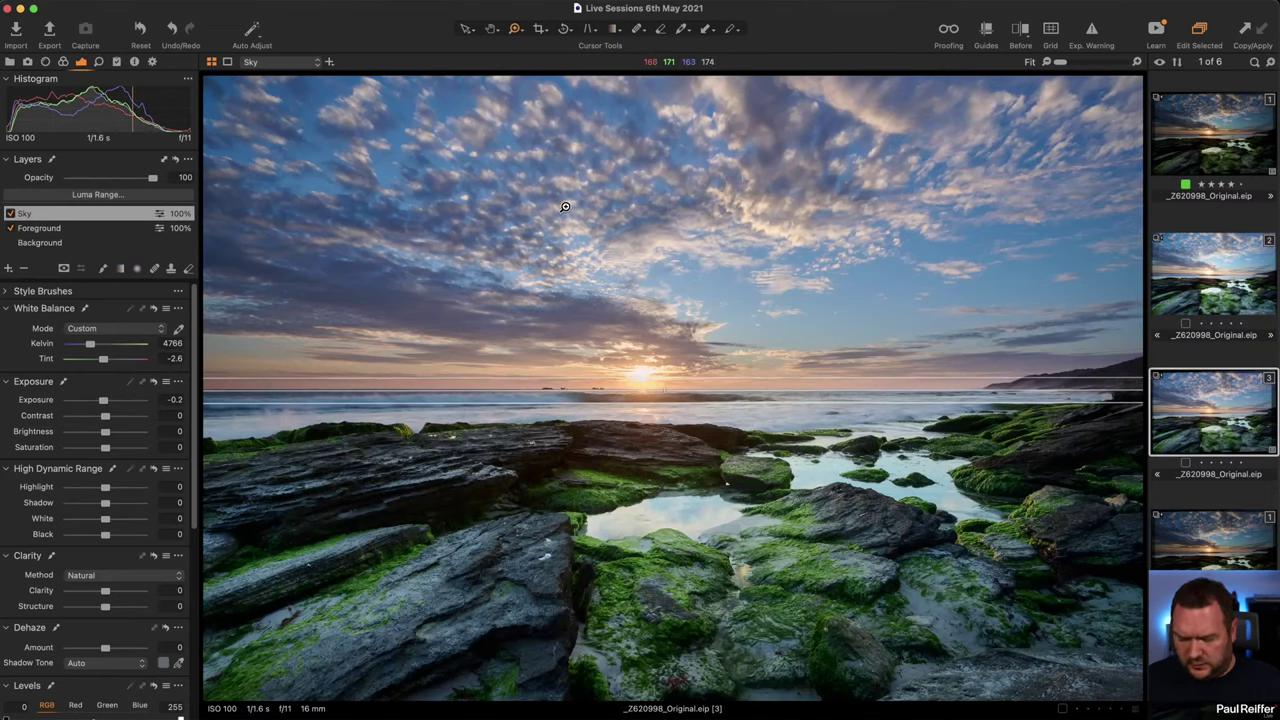
key(z)
click(550, 235)
click(651, 227)
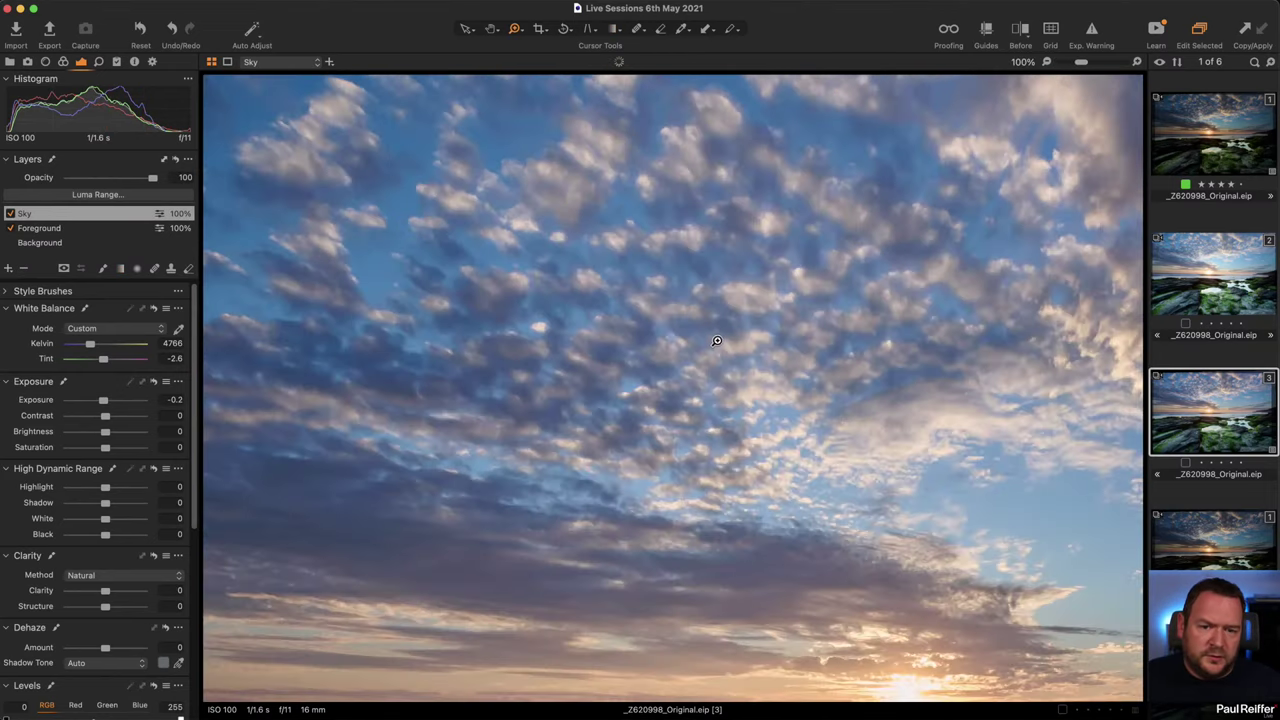
click(718, 342)
key(super+0)
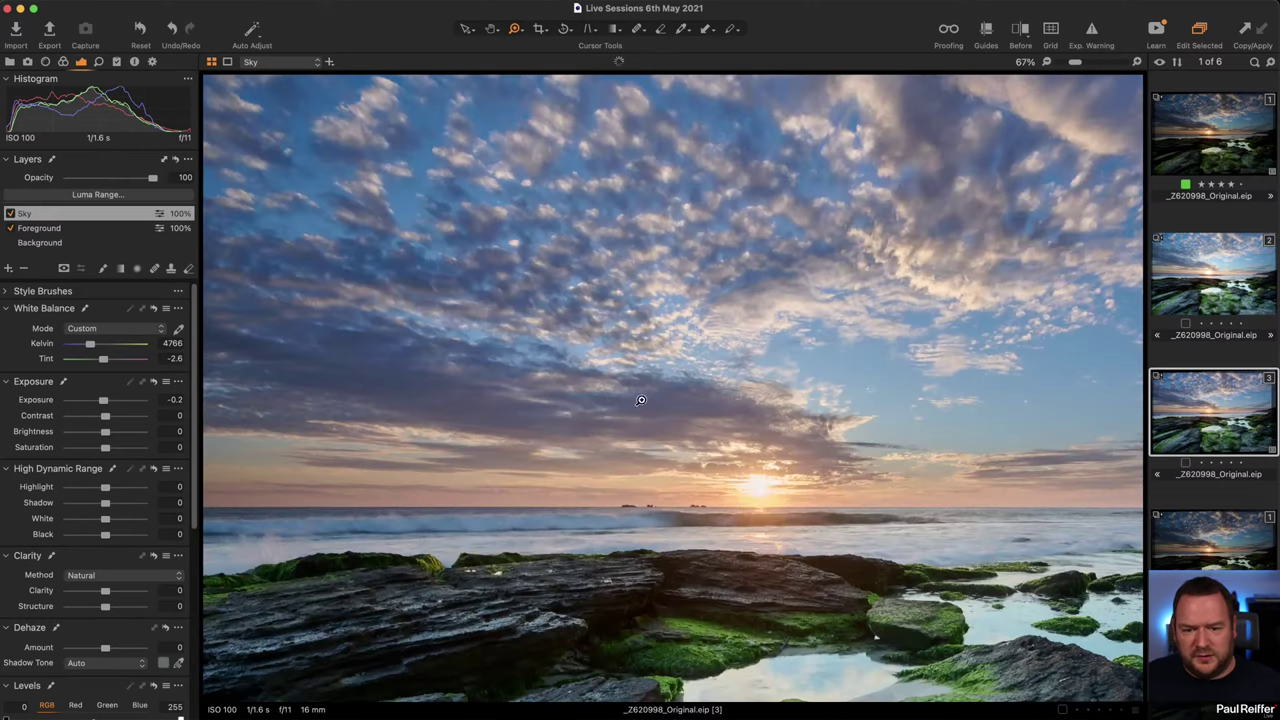
click(695, 414)
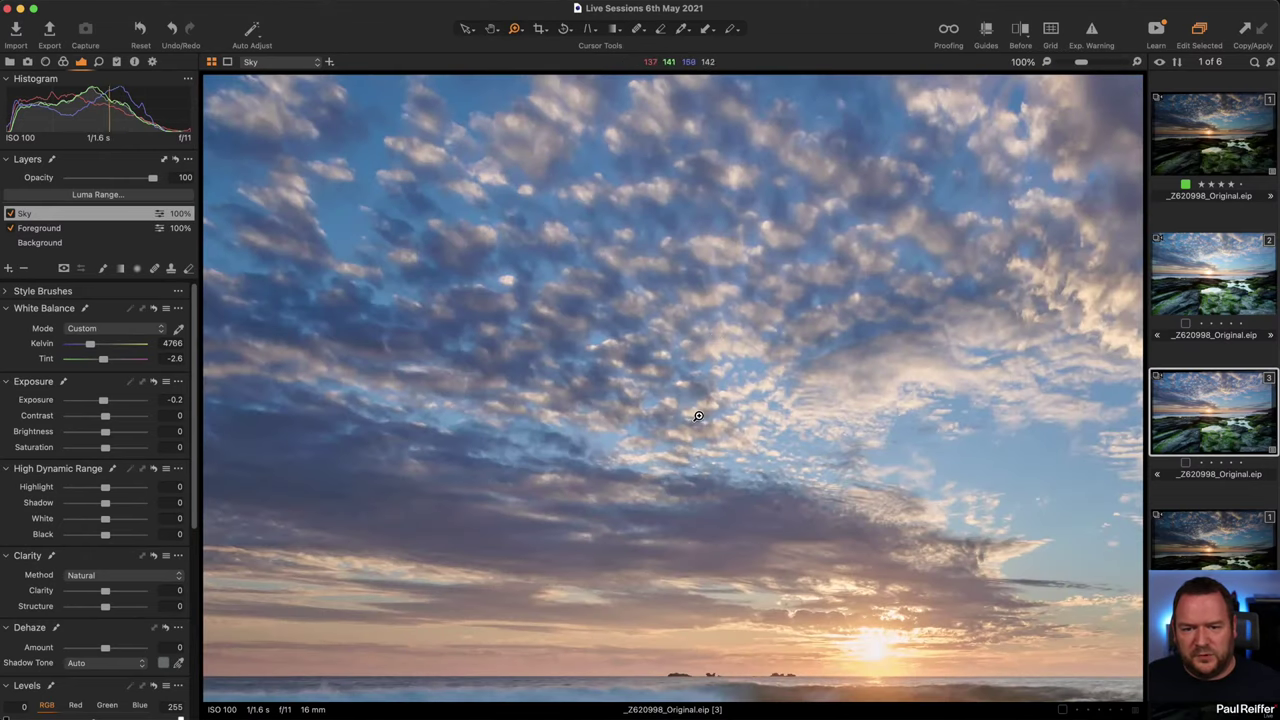
- Add a new adjustment layer above Sky and name it Line
click(8, 269)
text(L)
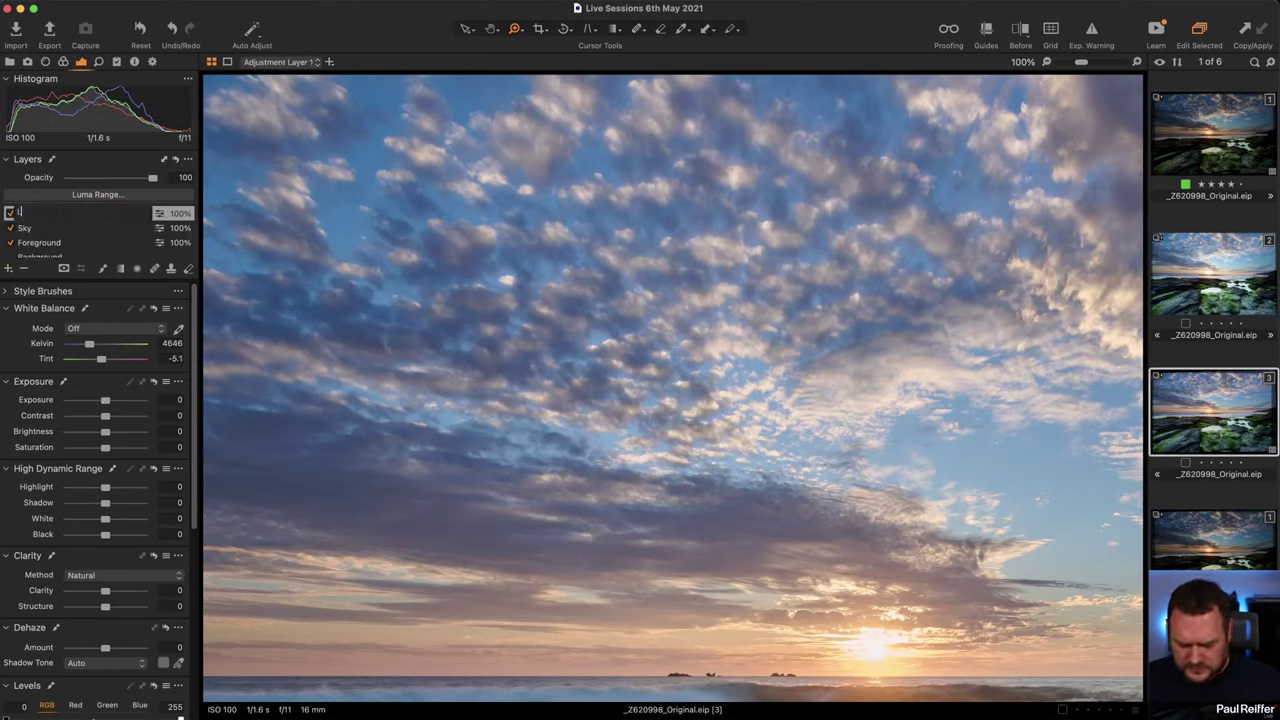
text(ine)
key(Return)
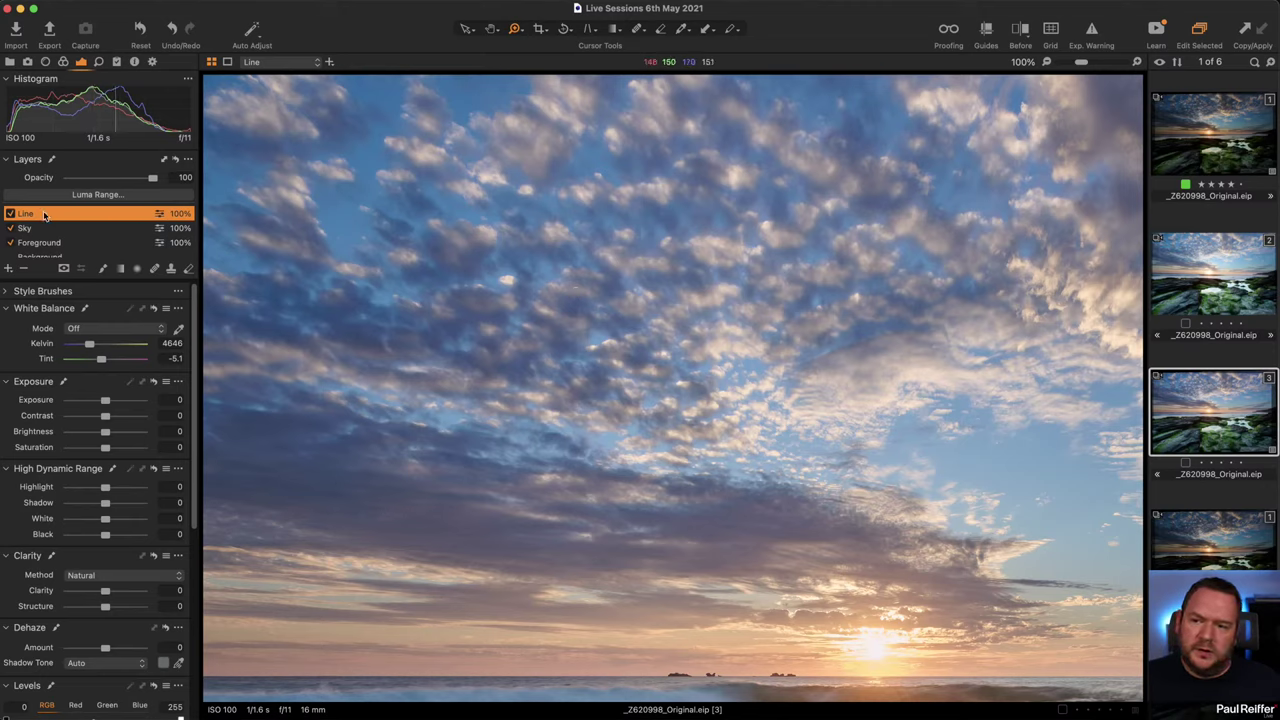
- Paint a soft mask on the Line layer over the mid-sky clouds with a brush of size about 187, hardness 0 and opacity 100
key(b)
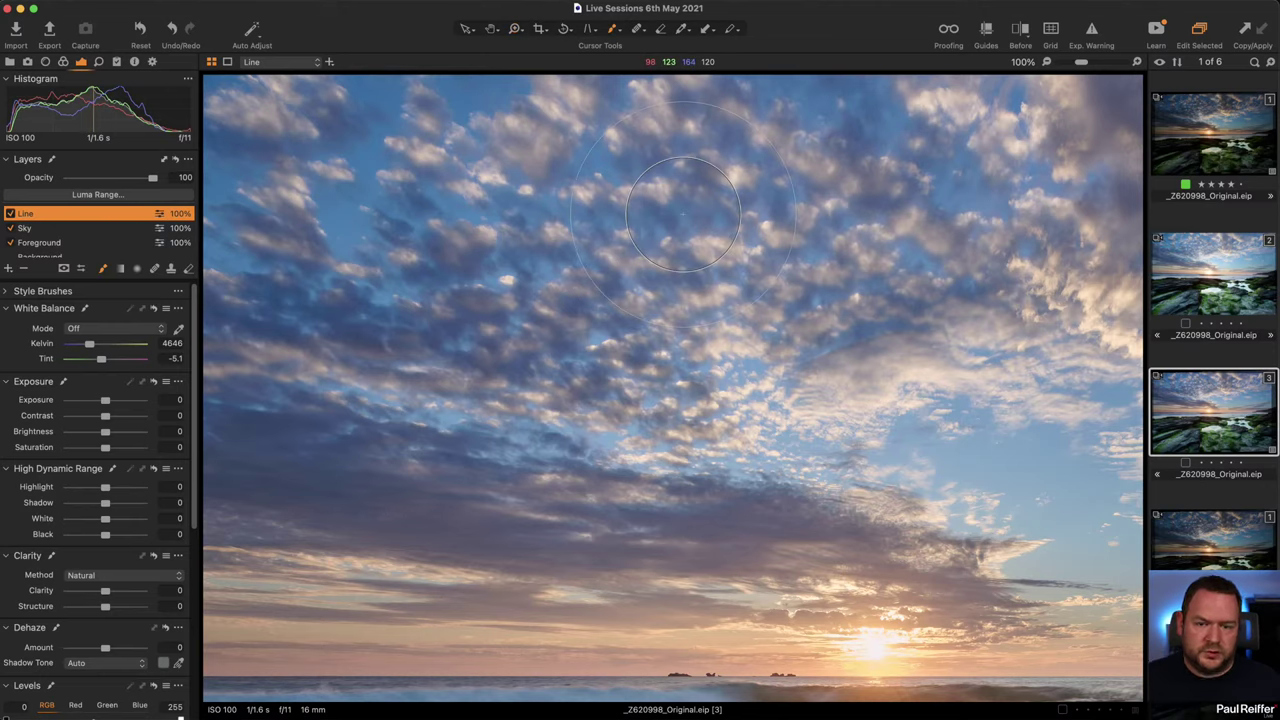
right_click(669, 210)
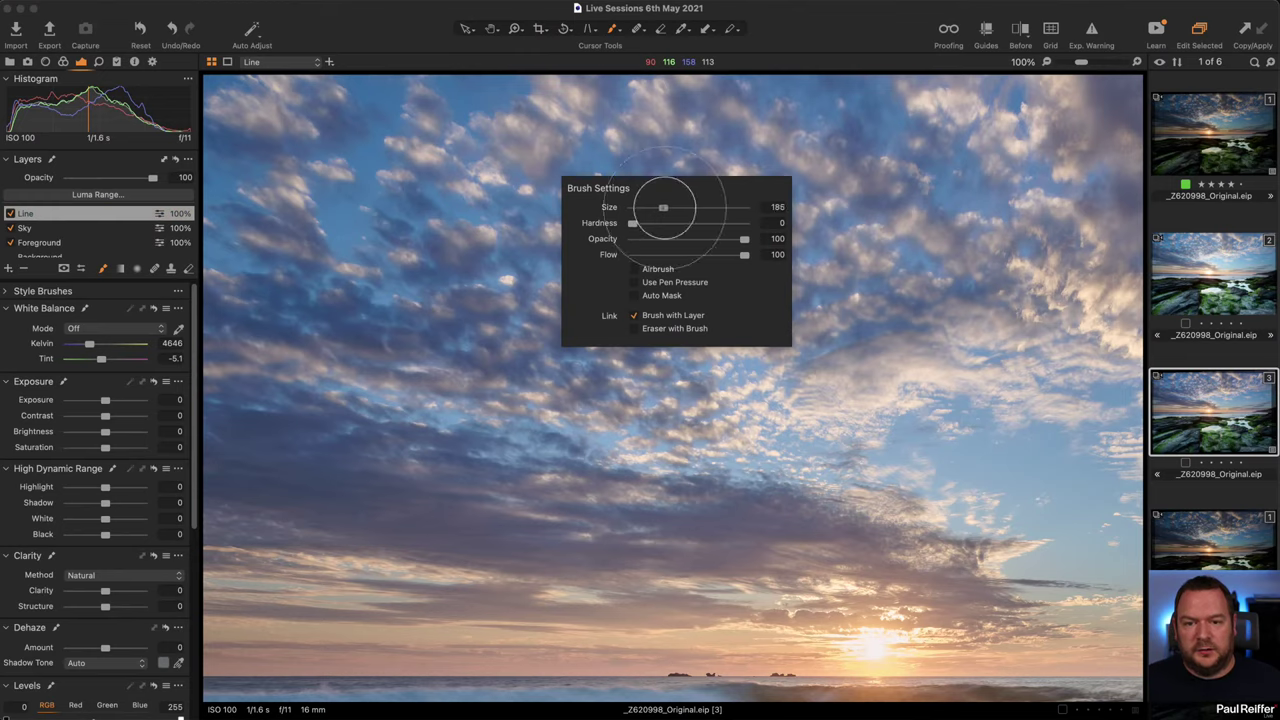
key(Escape)
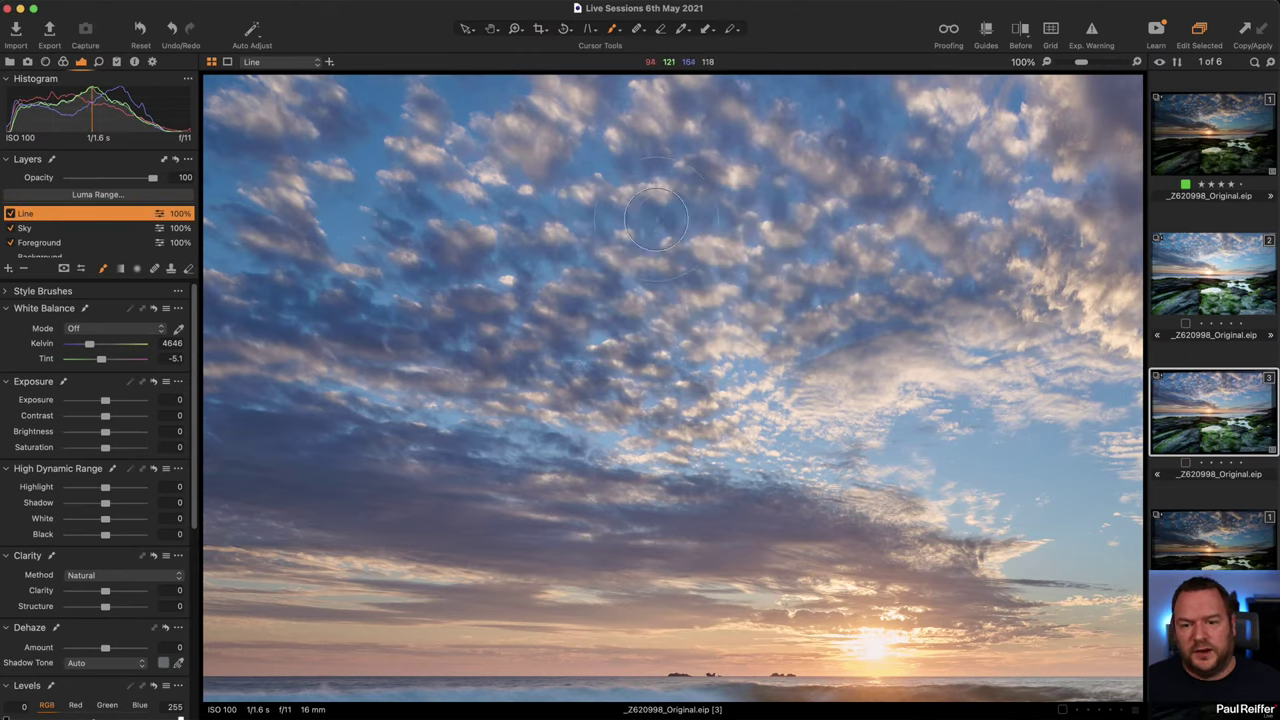
mouse_move(648, 162)
mouse_down()
mouse_move(600, 265)
mouse_move(655, 284)
mouse_move(708, 327)
mouse_move(707, 407)
mouse_move(571, 206)
mouse_move(651, 137)
mouse_move(630, 140)
mouse_up()
- Lower the brush opacity to 30, extend the cloud mask outward with fainter strokes, and hide the mask overlay
right_click(597, 277)
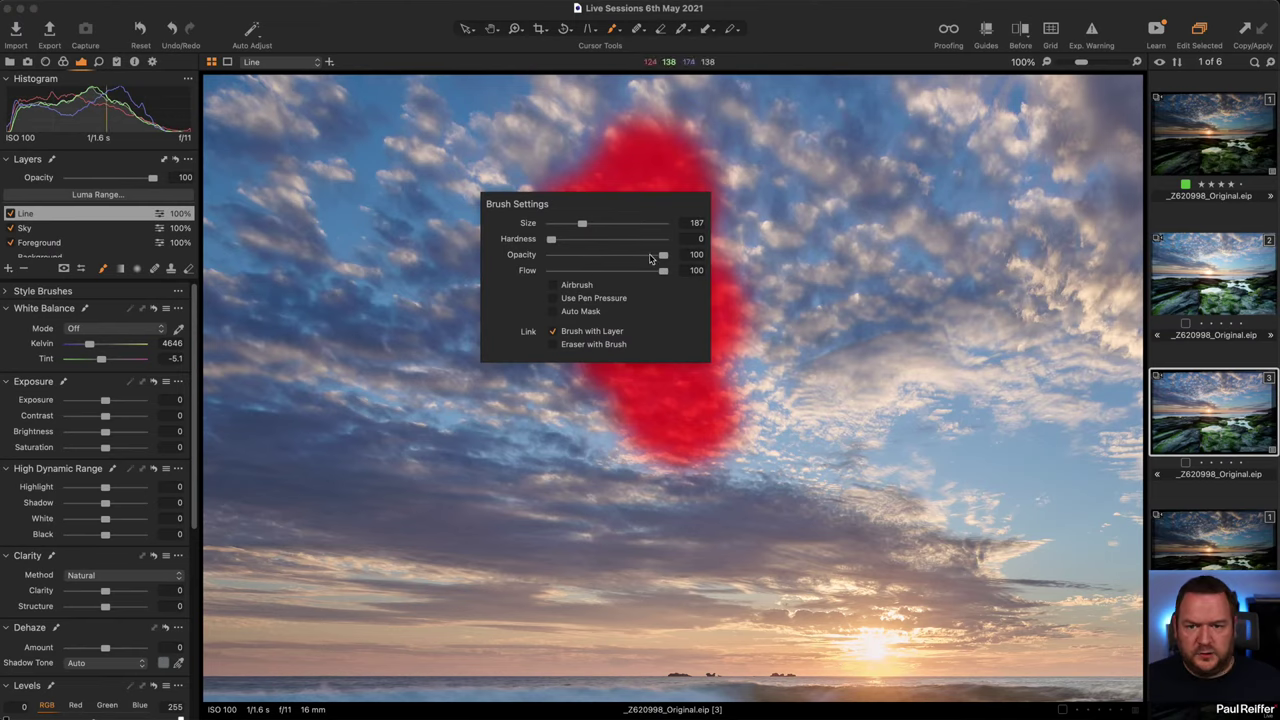
drag(663, 255, 587, 255)
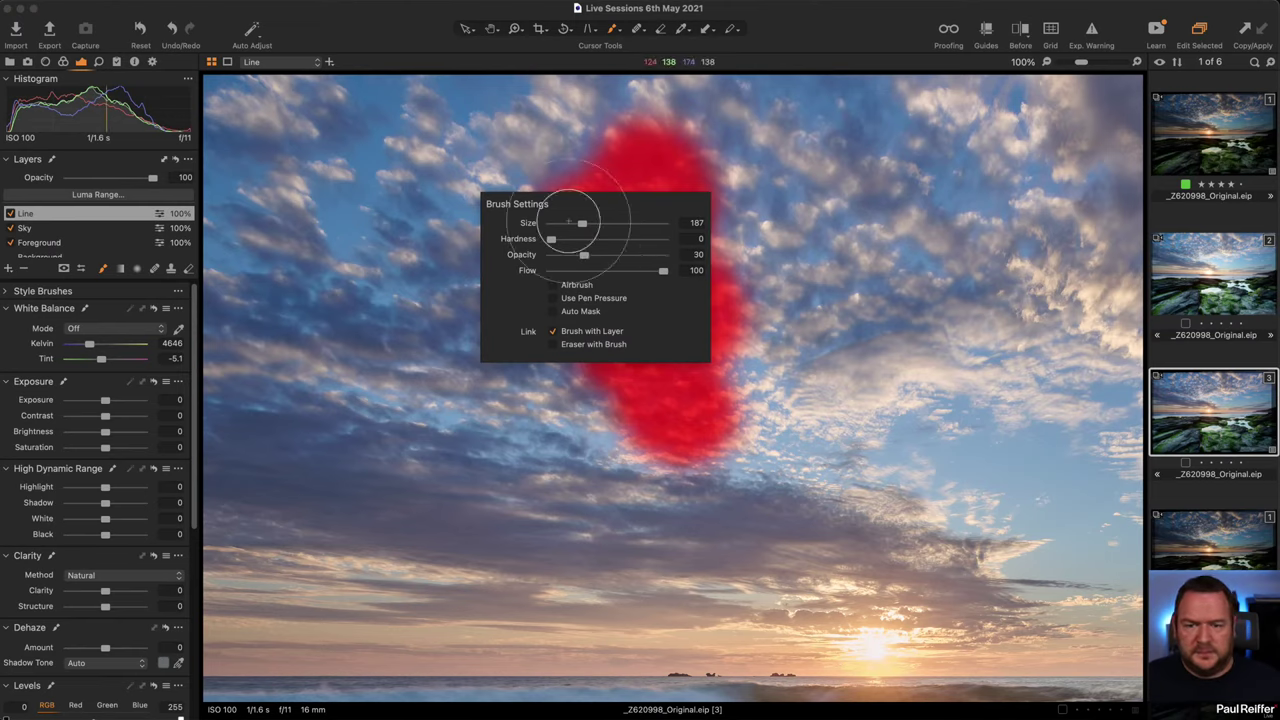
mouse_move(571, 157)
mouse_down()
mouse_move(505, 219)
mouse_move(533, 321)
mouse_move(654, 437)
mouse_move(516, 276)
mouse_move(568, 130)
mouse_move(437, 267)
mouse_move(487, 377)
mouse_move(680, 462)
mouse_move(549, 382)
mouse_move(576, 197)
mouse_move(604, 170)
mouse_move(517, 219)
mouse_move(584, 379)
mouse_move(676, 412)
mouse_move(608, 204)
mouse_move(550, 177)
mouse_move(505, 318)
mouse_move(692, 471)
mouse_up()
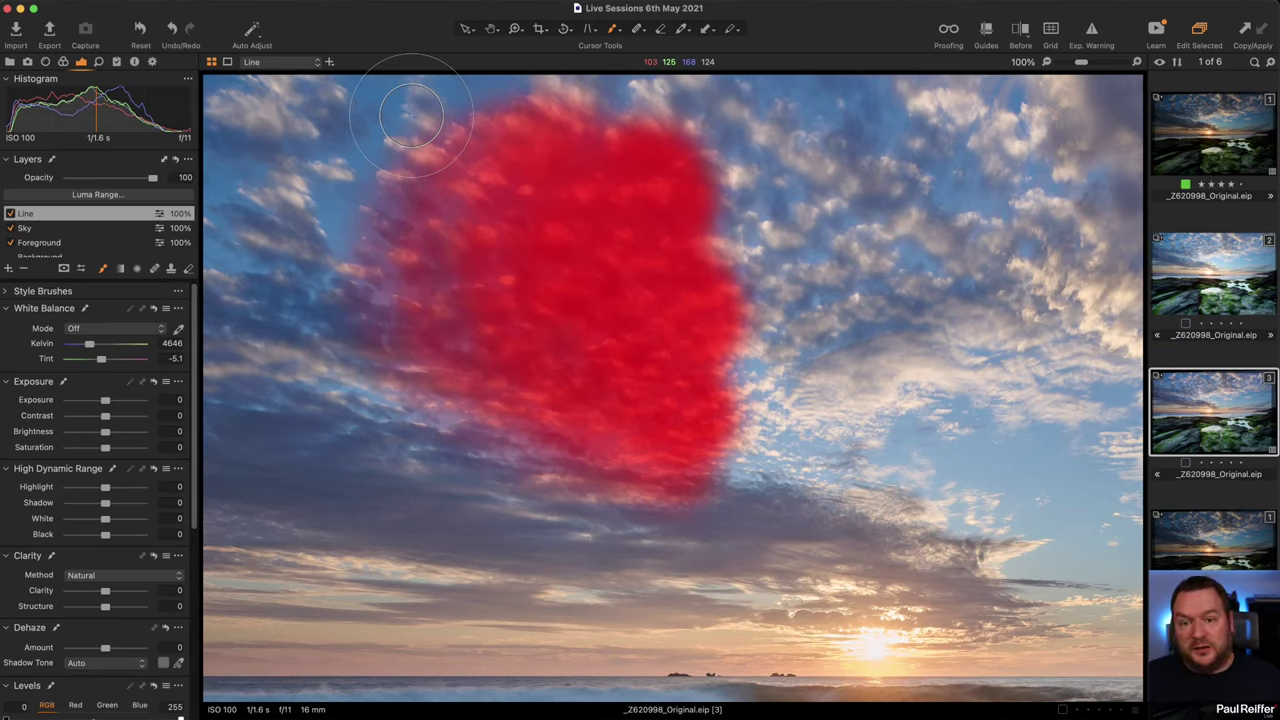
key(m)
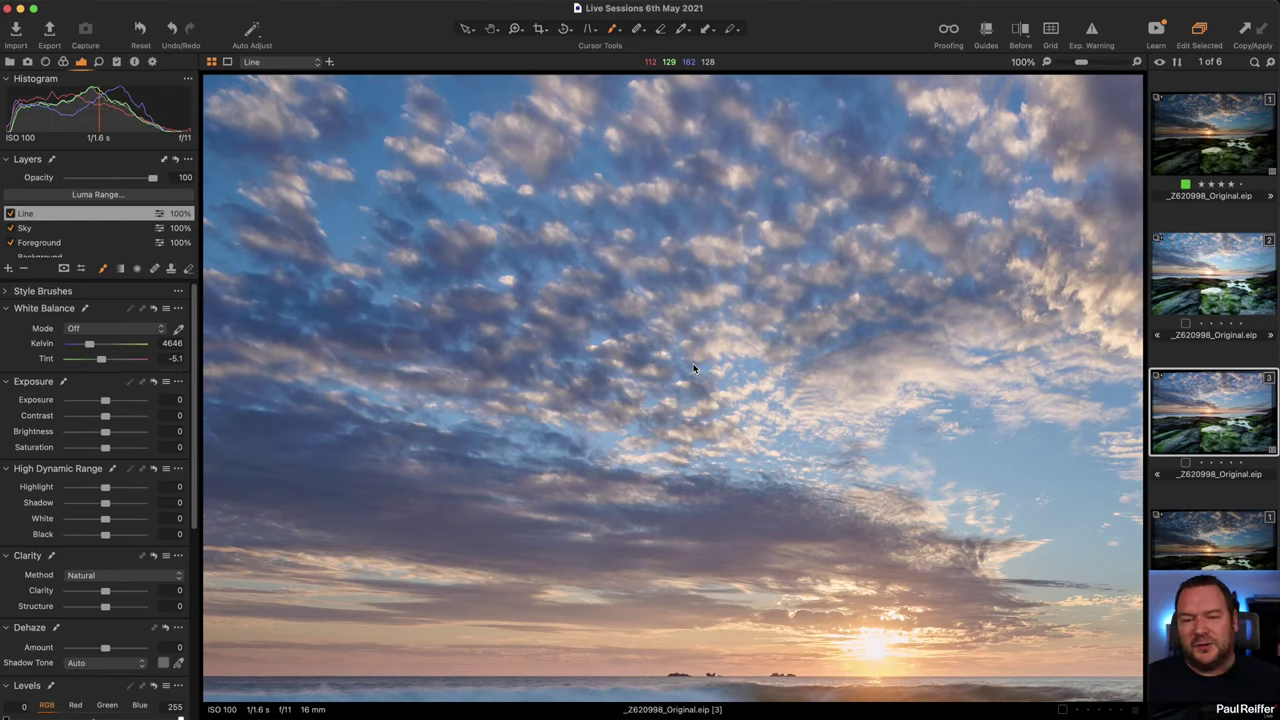
key(m)
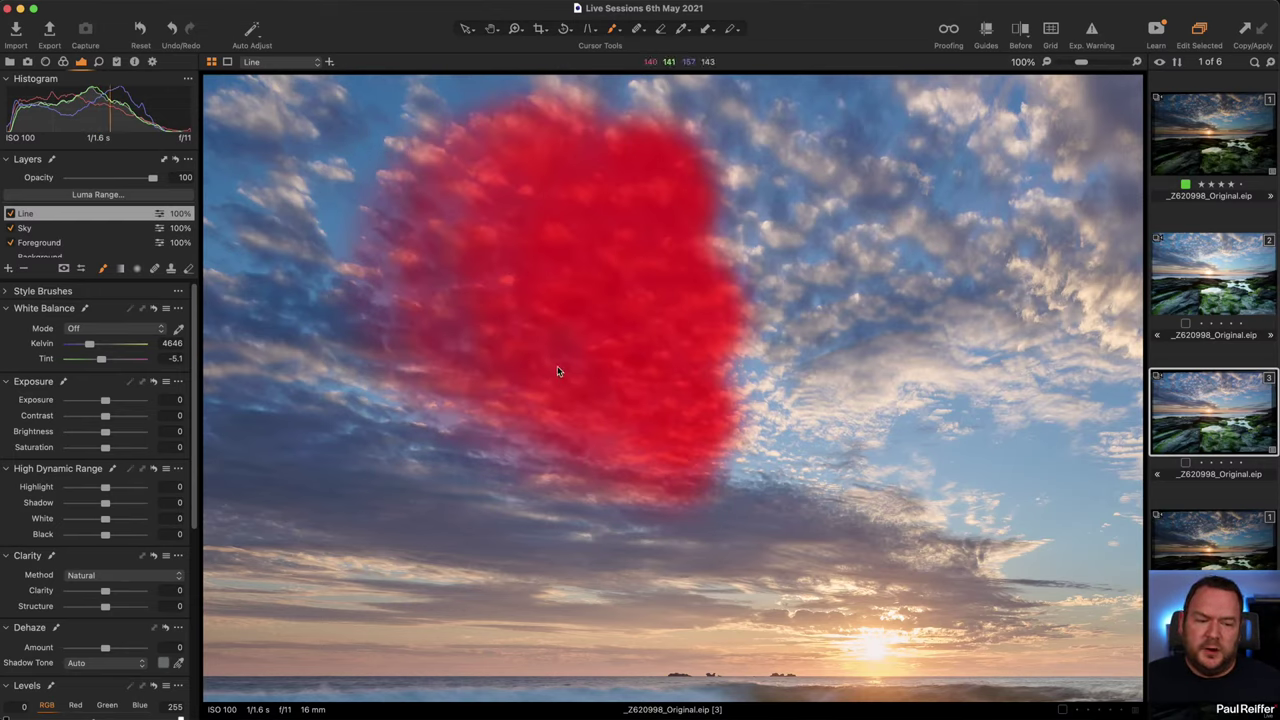
key(m)
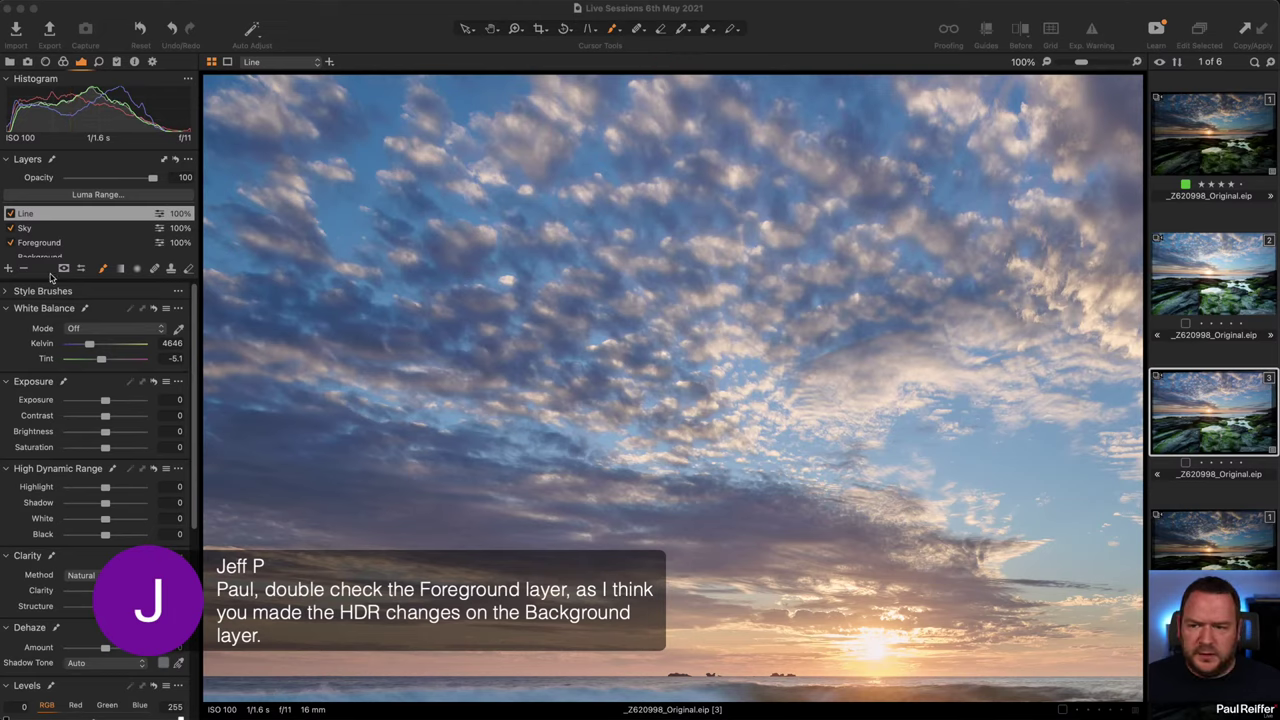
- Compare the High Dynamic Range settings of the Foreground and Background layers and examine the Foreground mask on the whole photo
click(40, 244)
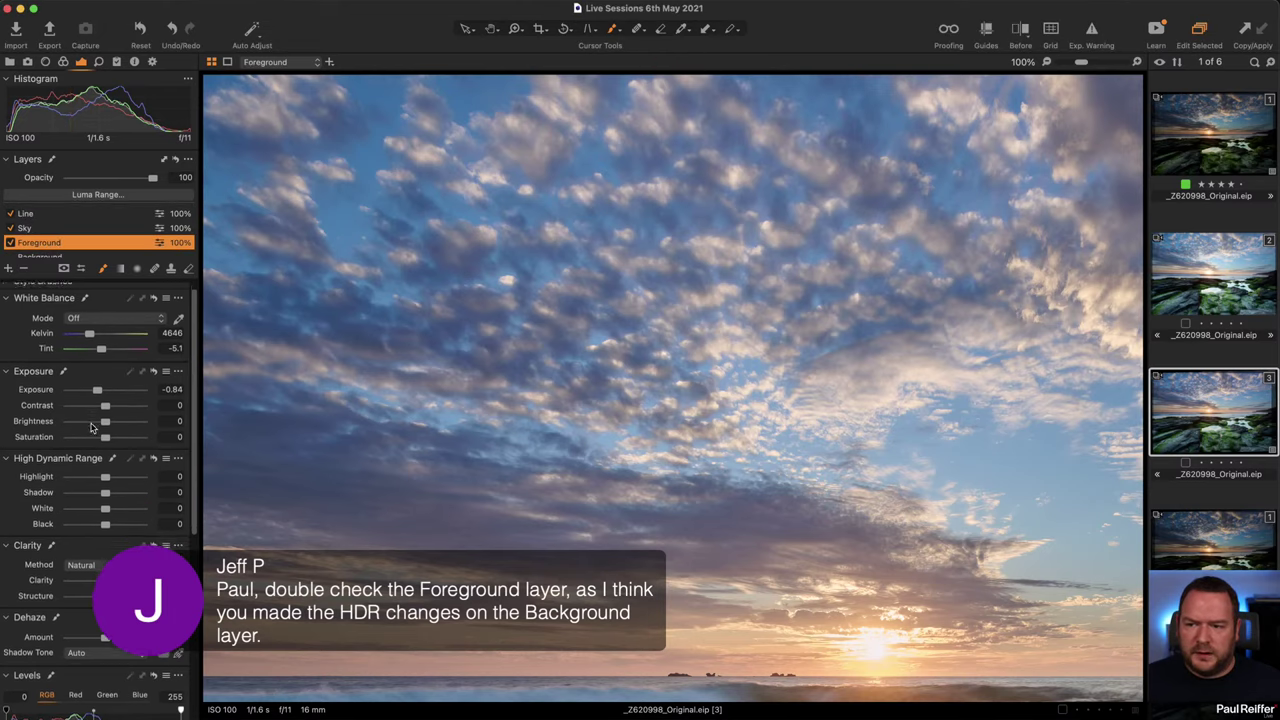
scroll(82, 408, down, 2)
scroll(71, 245, down, 1)
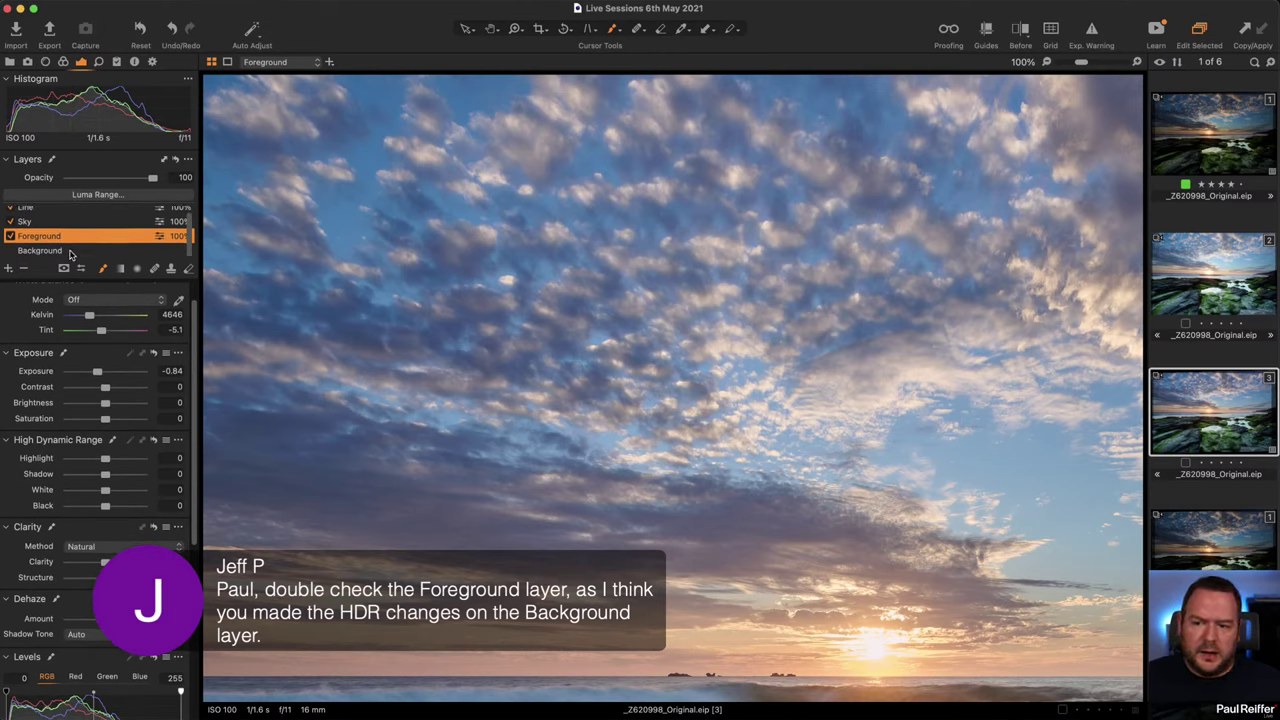
click(71, 252)
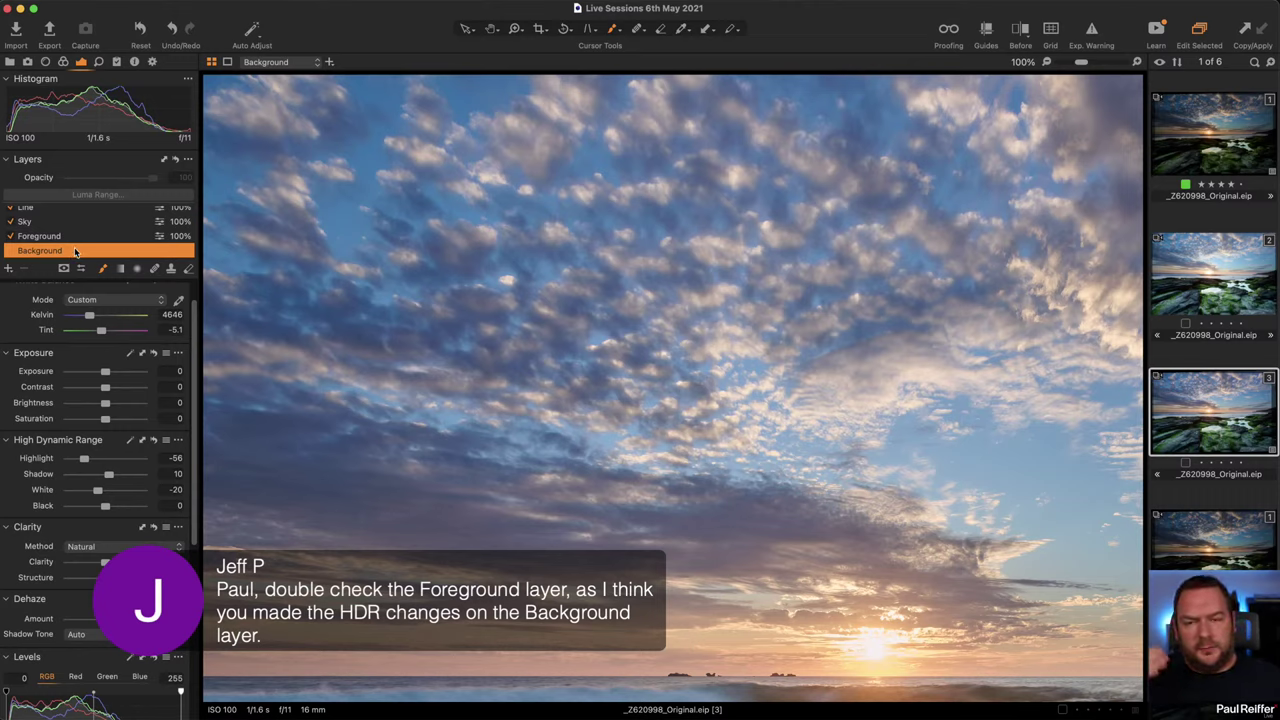
key(z)
alt+click(659, 348)
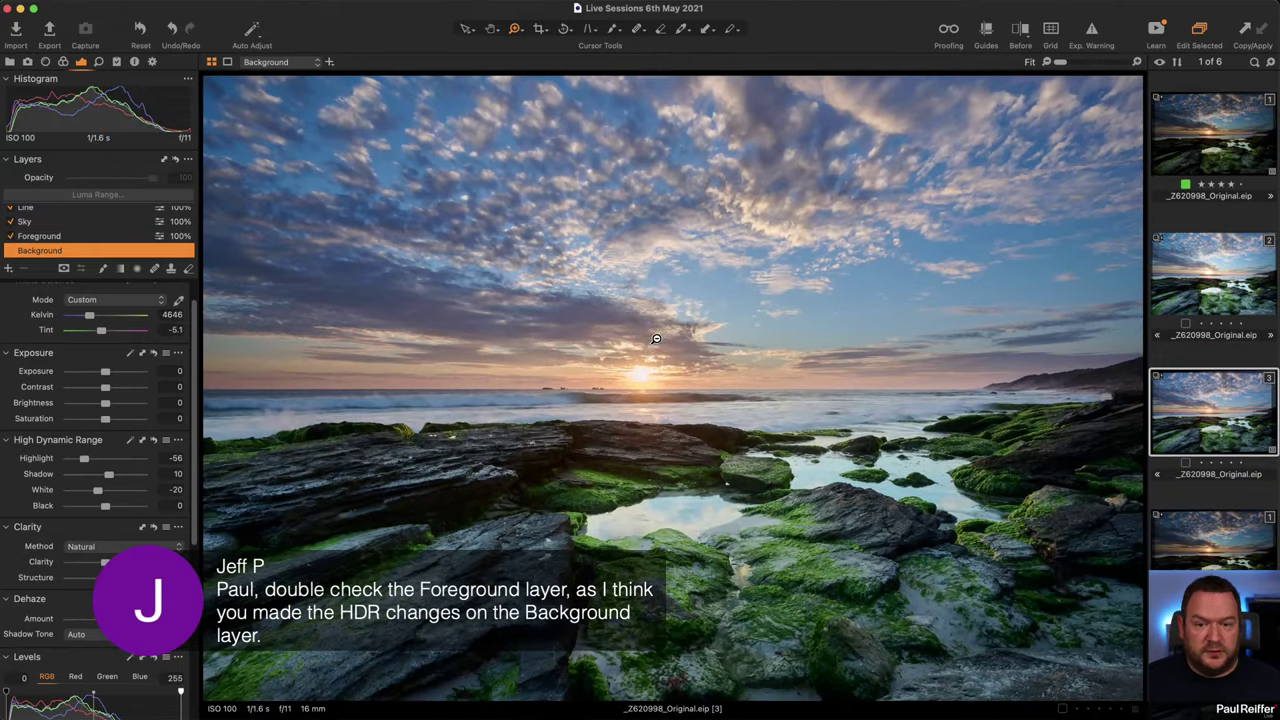
click(89, 238)
key(m)
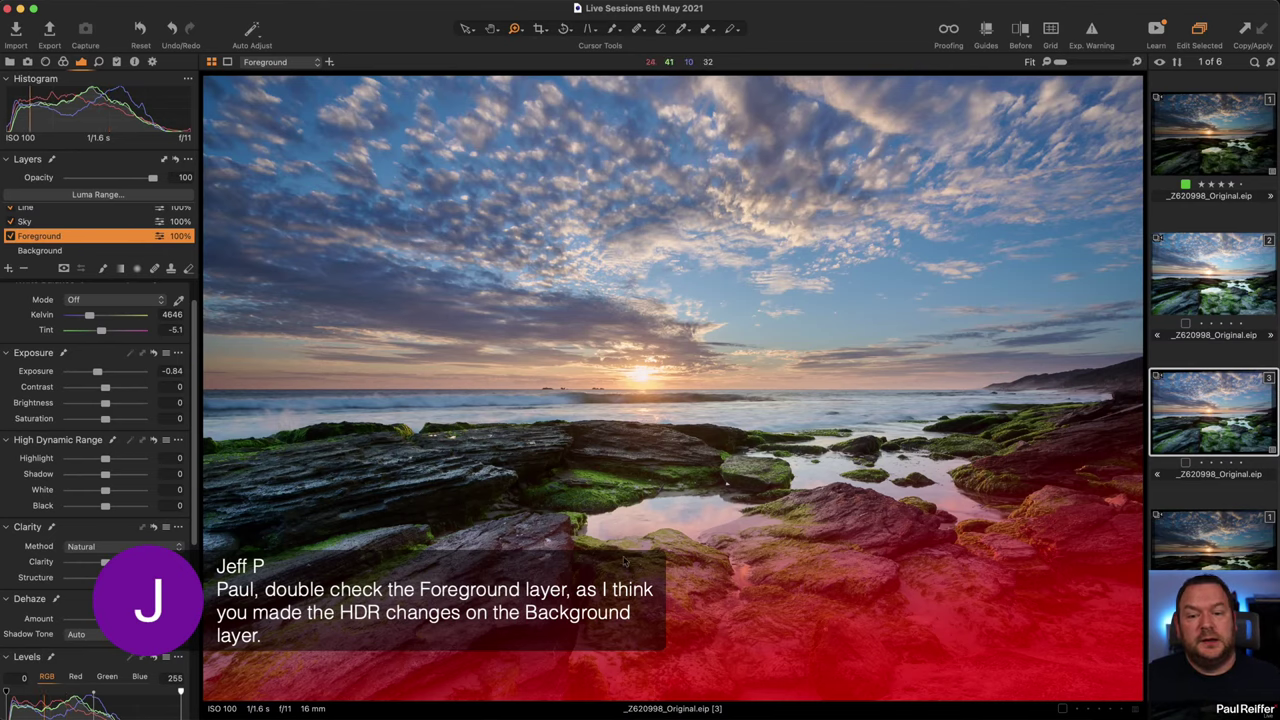
click(60, 250)
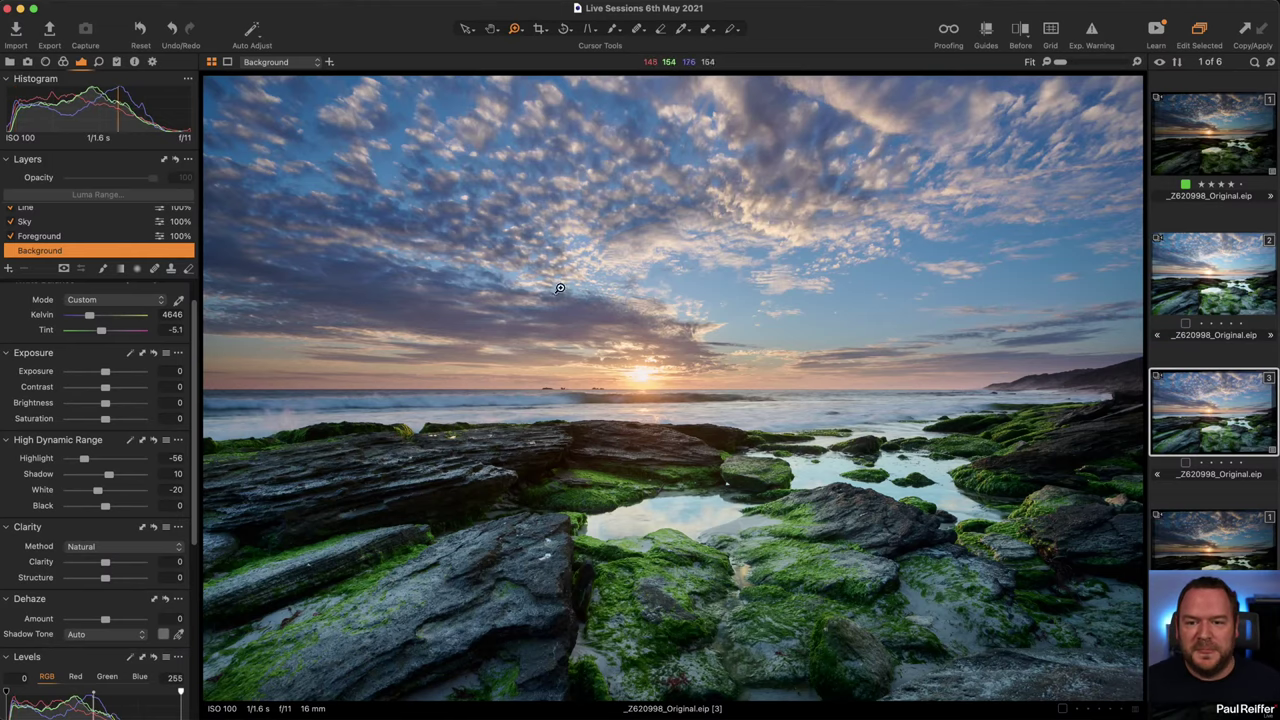
- On the Line layer, hide the mask overlay, pick the dark blue cloud colour in the advanced Color Editor and set its Lightness to 33.1
click(518, 214)
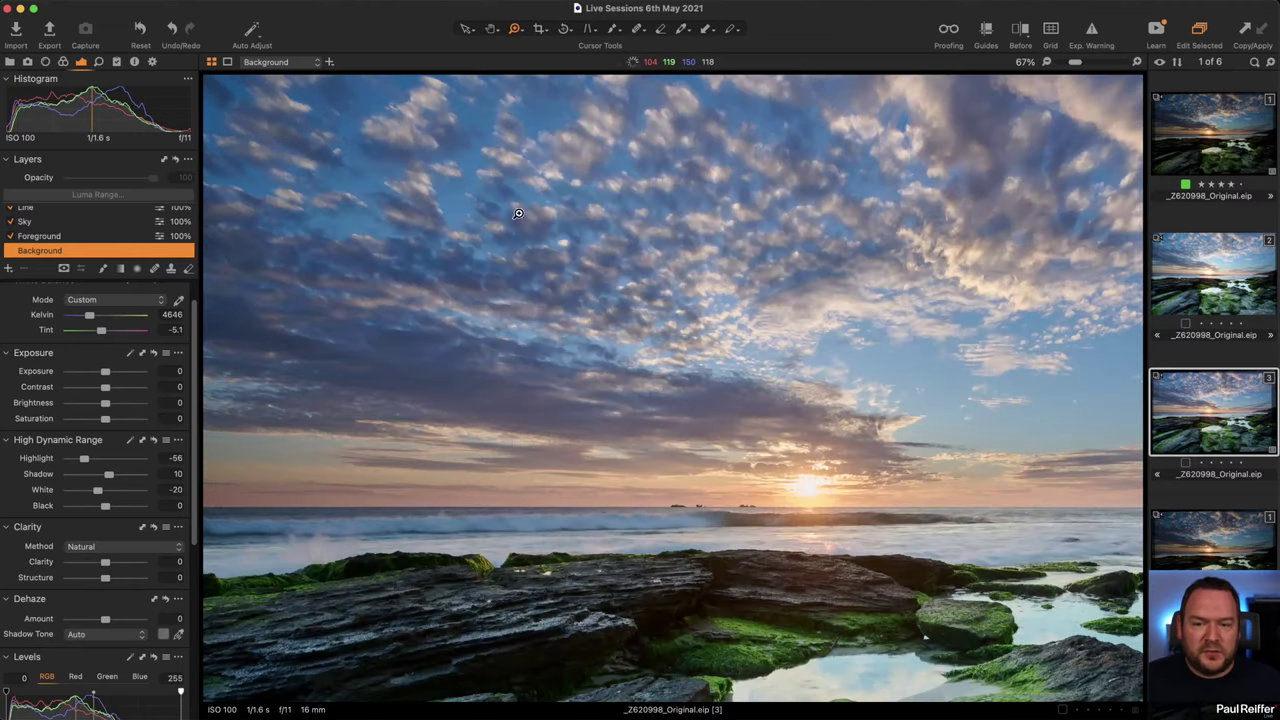
scroll(49, 213, up, 1)
click(49, 213)
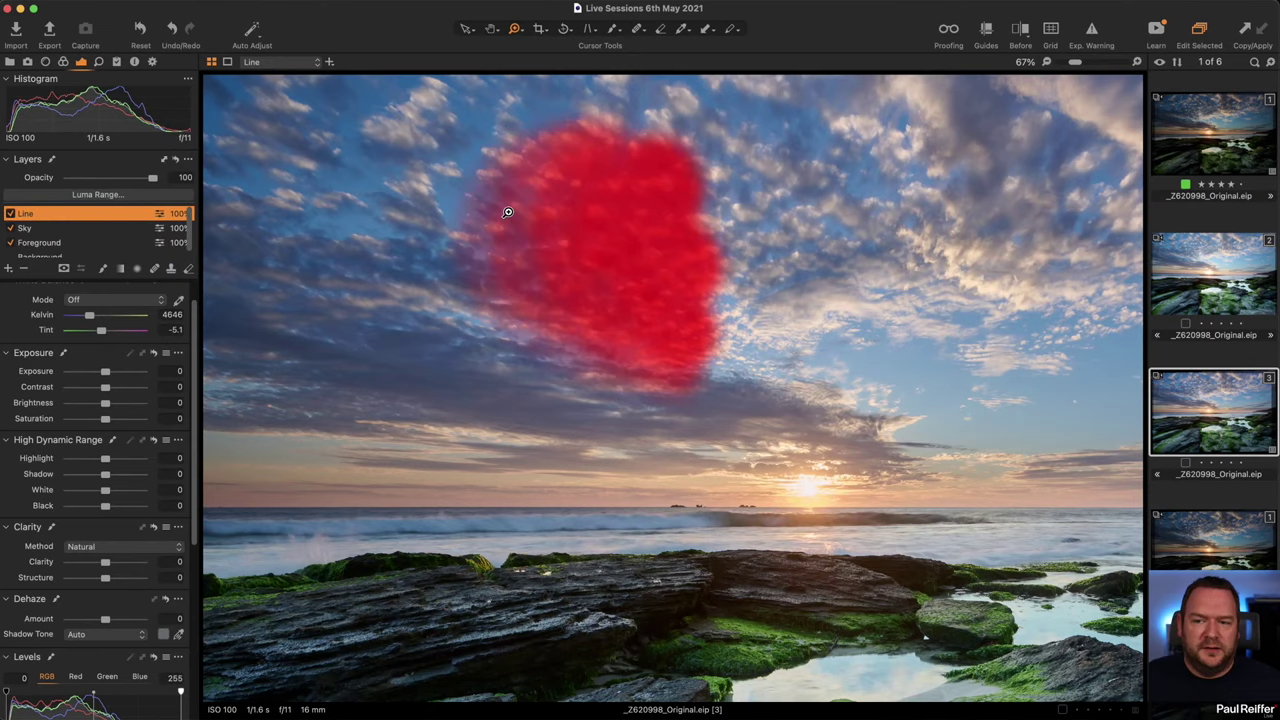
click(643, 227)
click(664, 270)
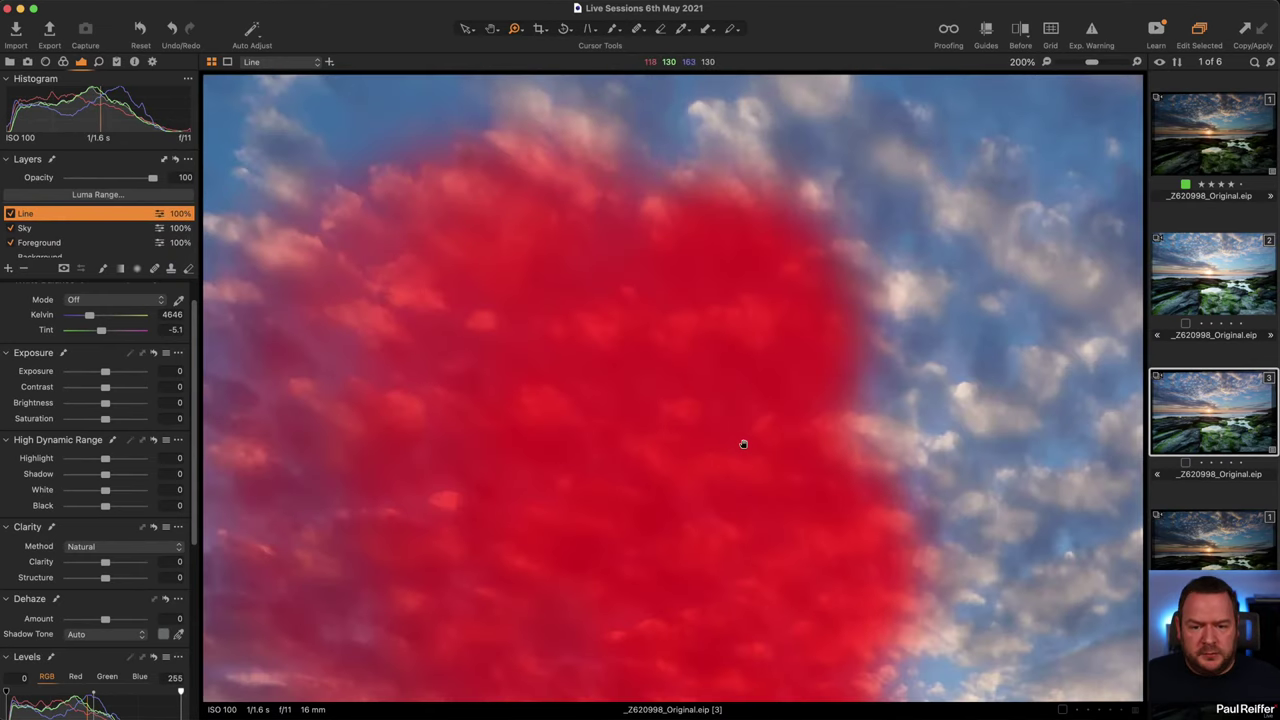
drag(743, 443, 683, 240)
key(m)
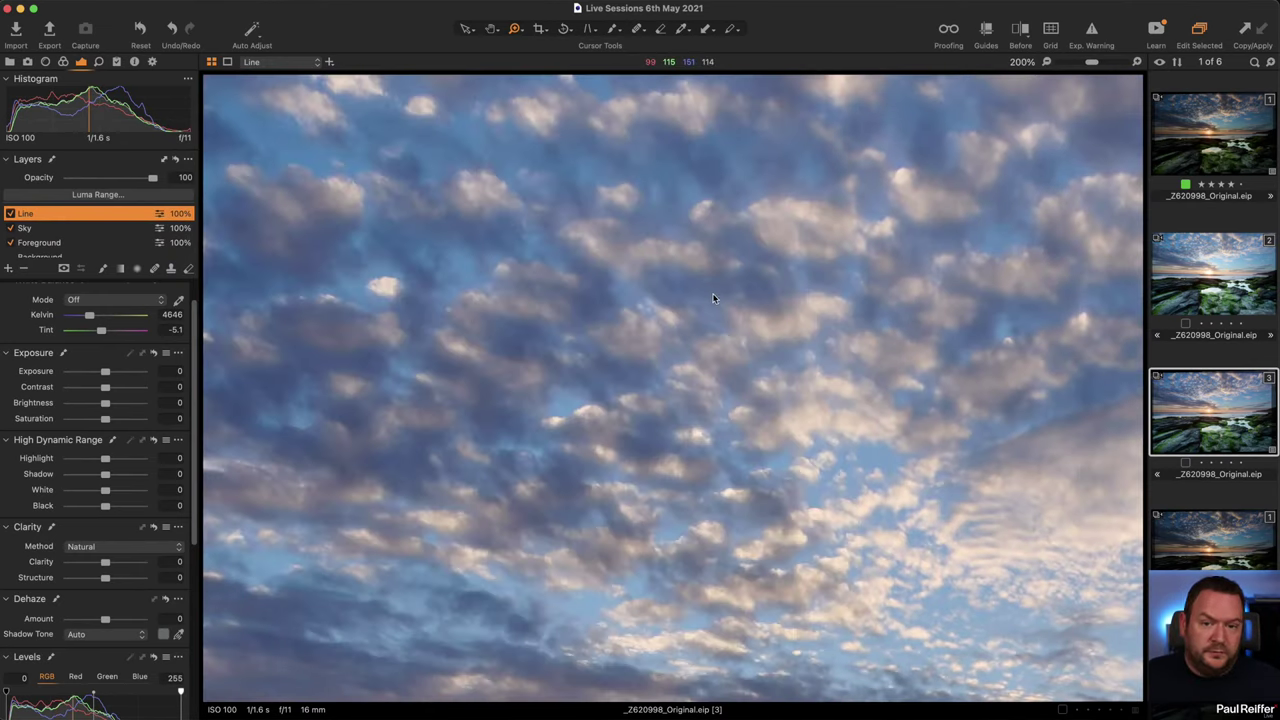
click(63, 62)
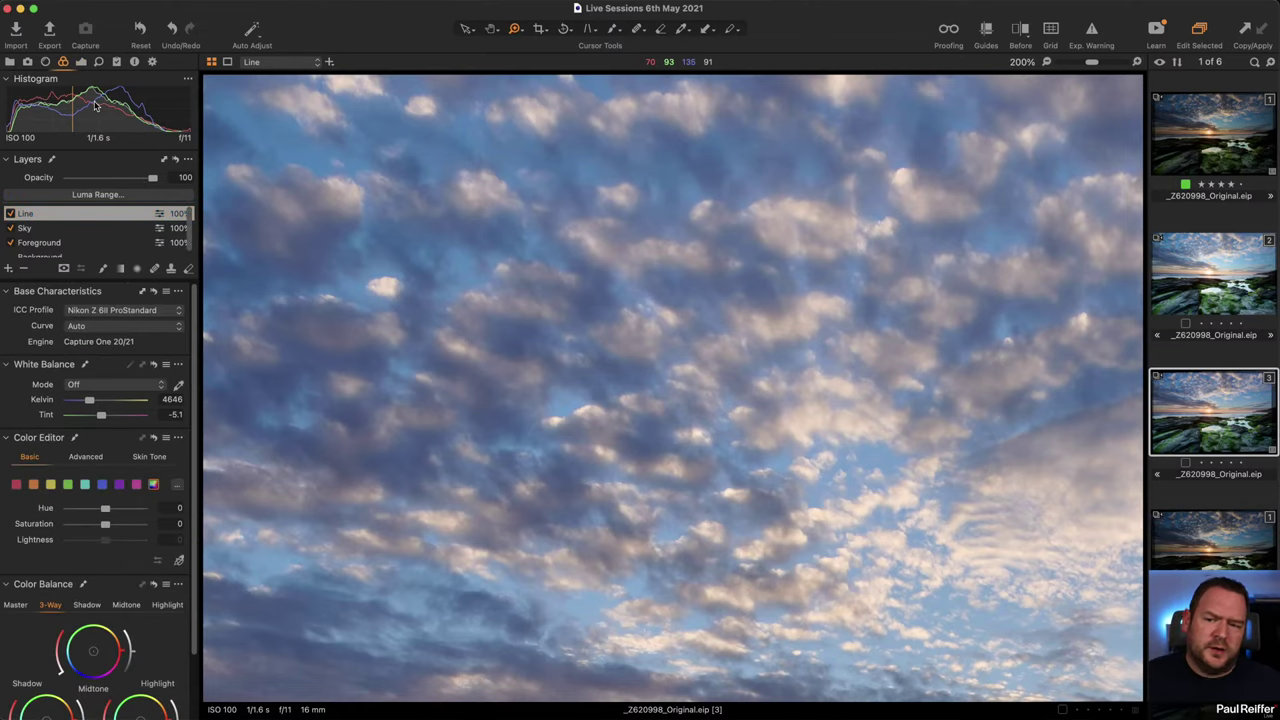
click(86, 456)
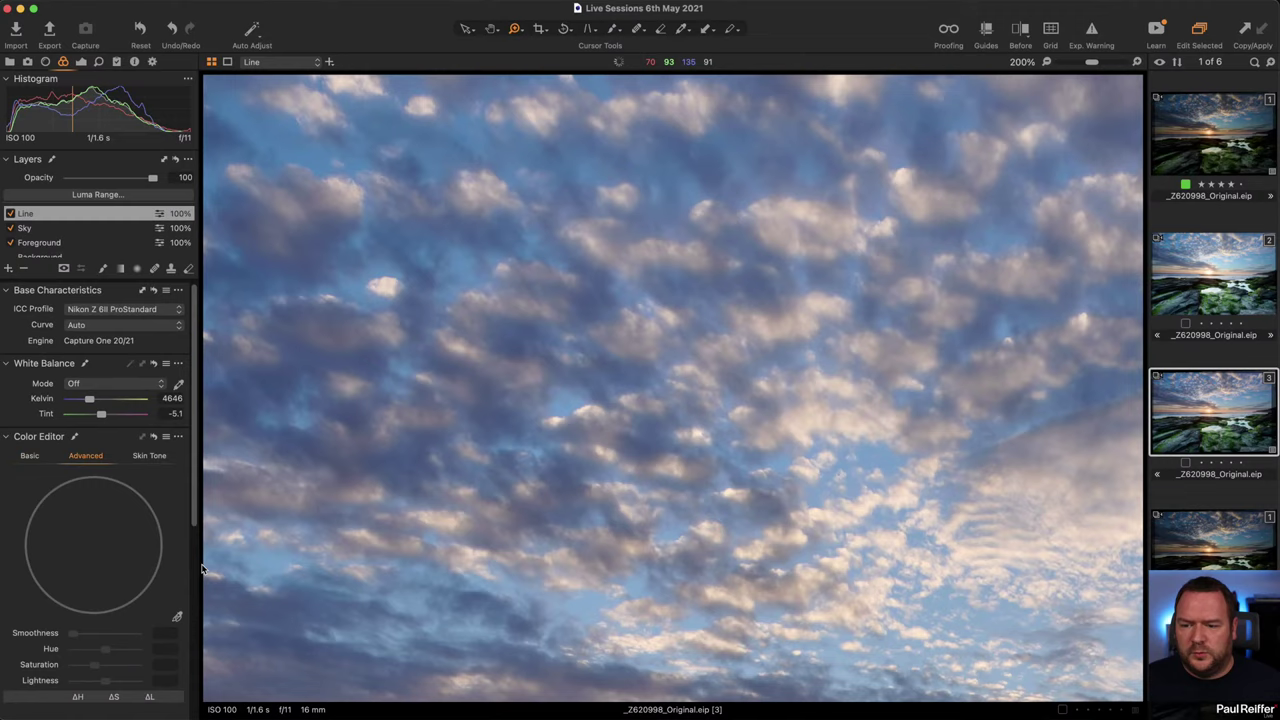
click(178, 617)
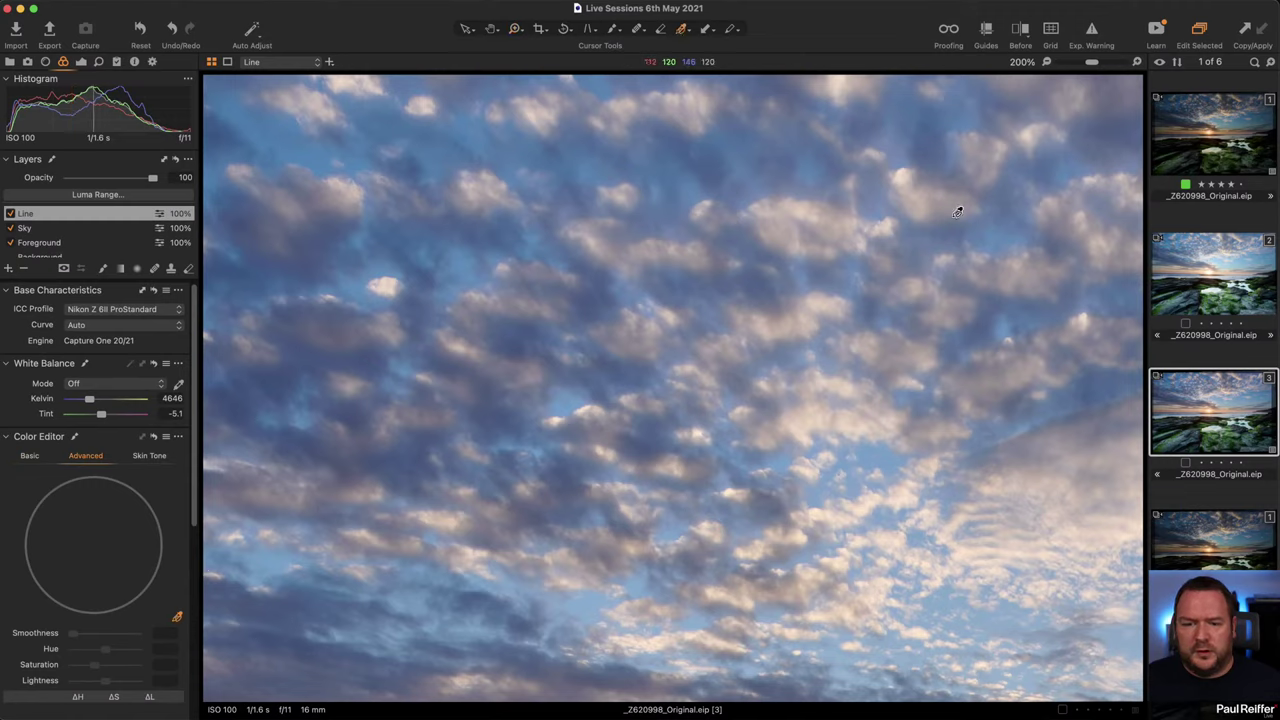
click(688, 290)
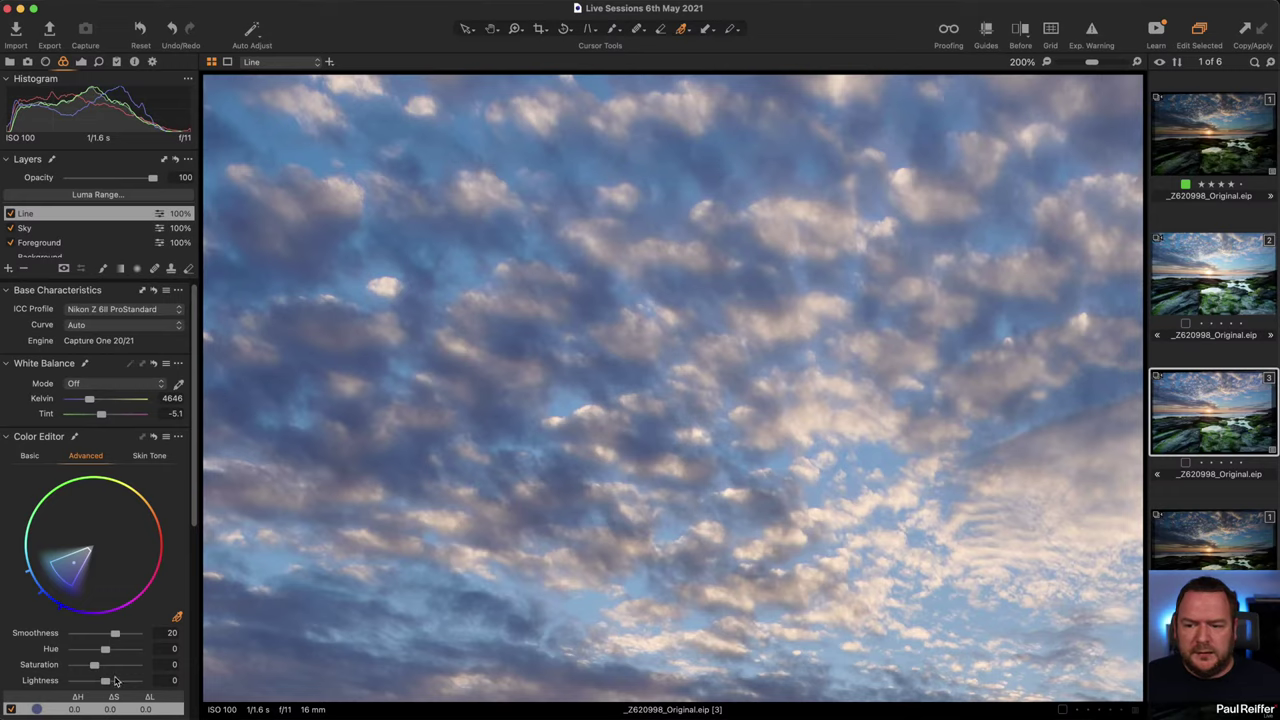
drag(107, 683, 116, 685)
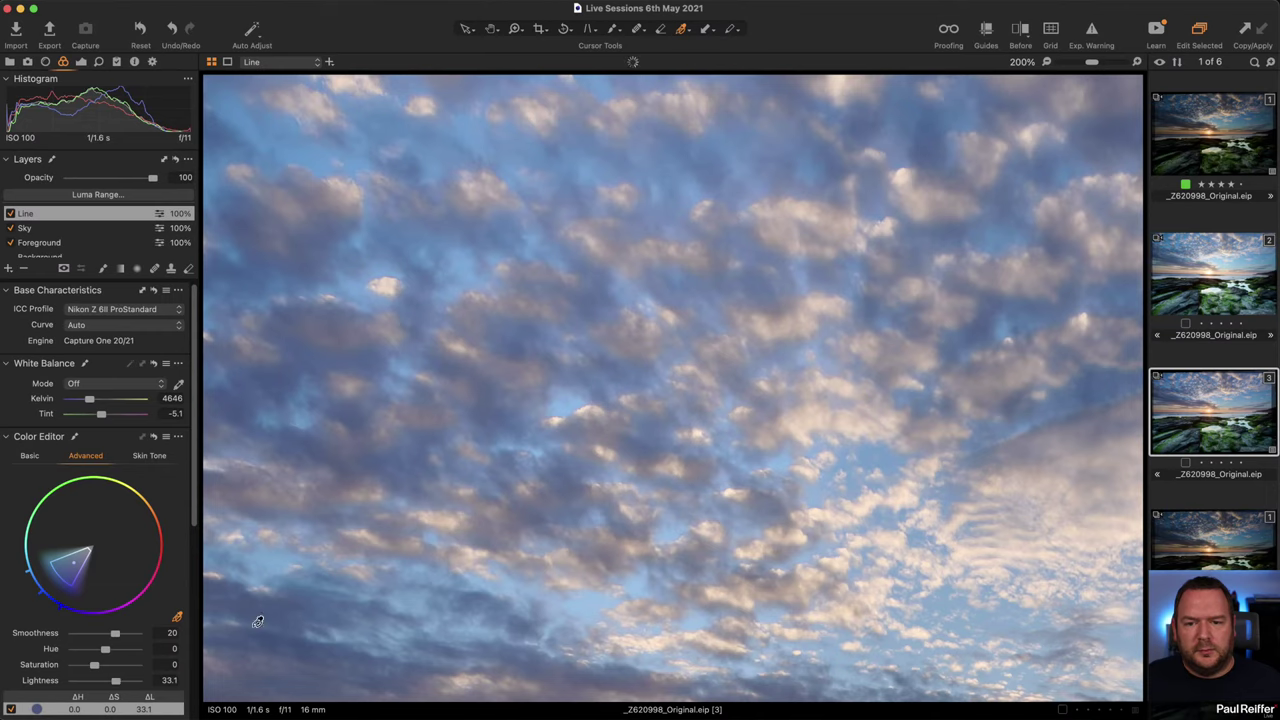
- Compare the photo with and without the Line layer and reduce the picked blue's Lightness to 17.7
key(z)
alt+click(650, 388)
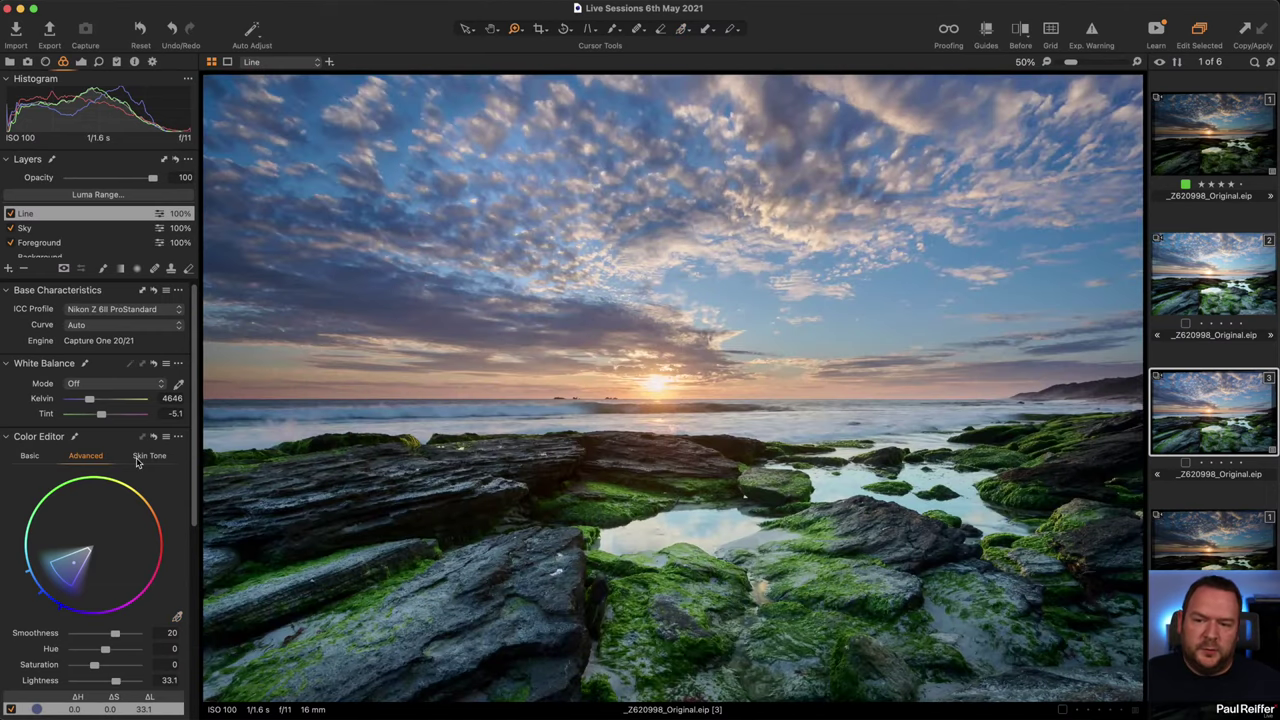
click(10, 213)
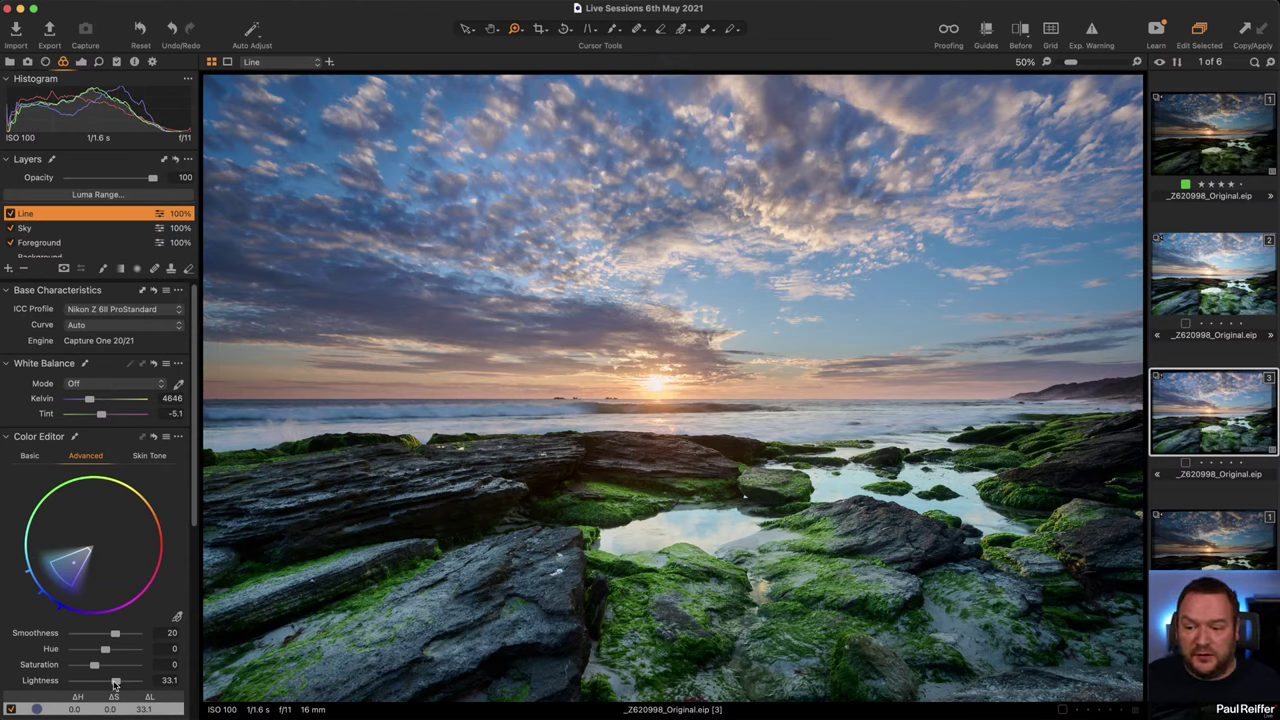
drag(115, 683, 112, 683)
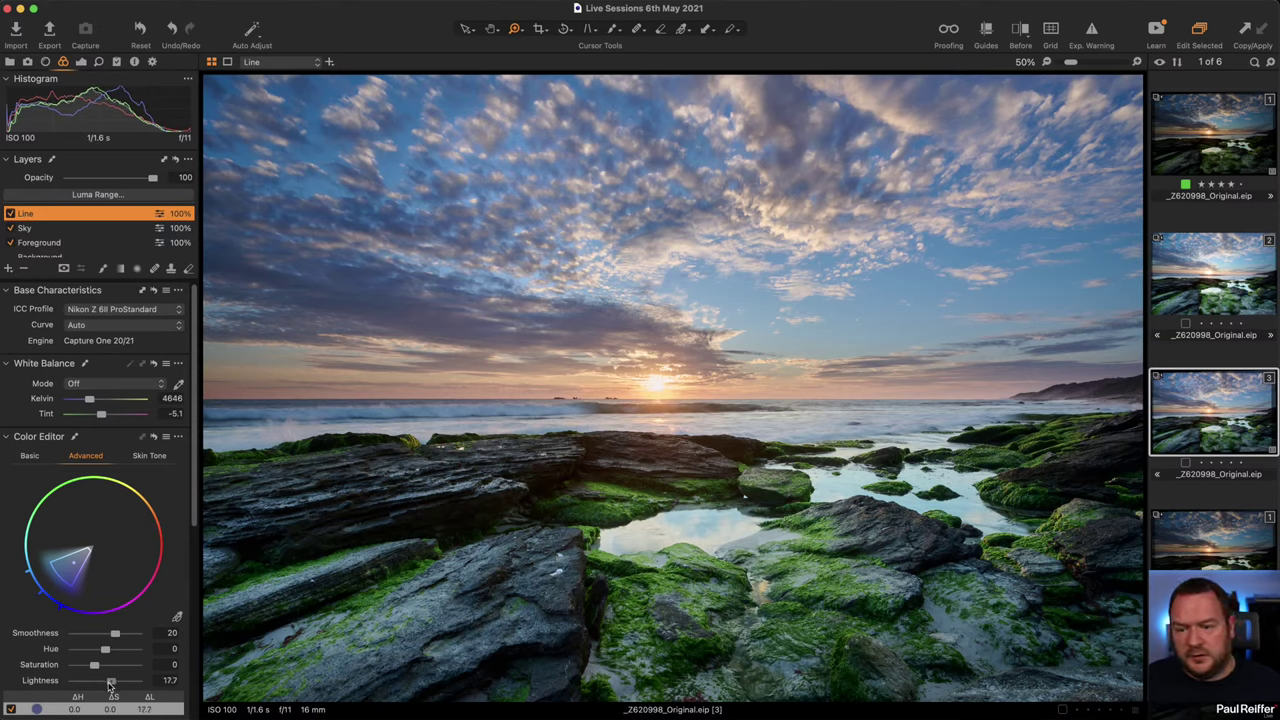
- Reduce the Lightness of the picked dark blue on the Line layer to 15.2 and inspect the clouds up close
drag(110, 683, 109, 685)
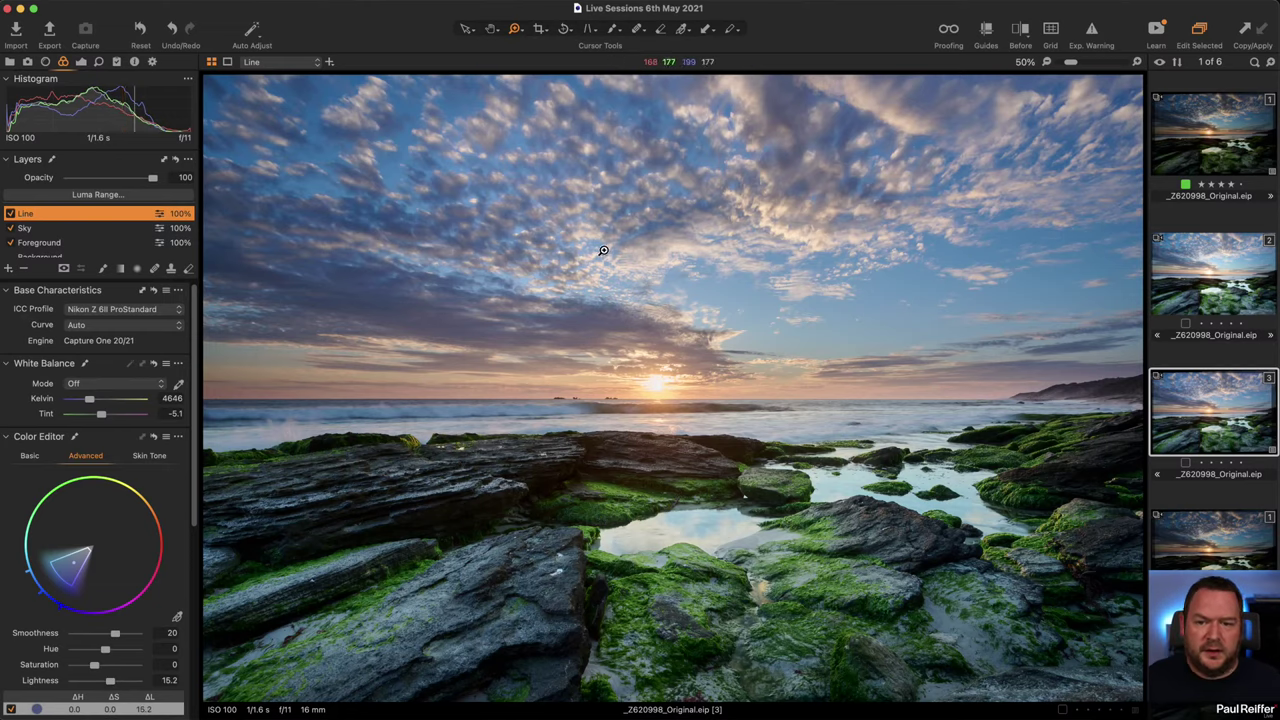
click(590, 292)
click(590, 292)
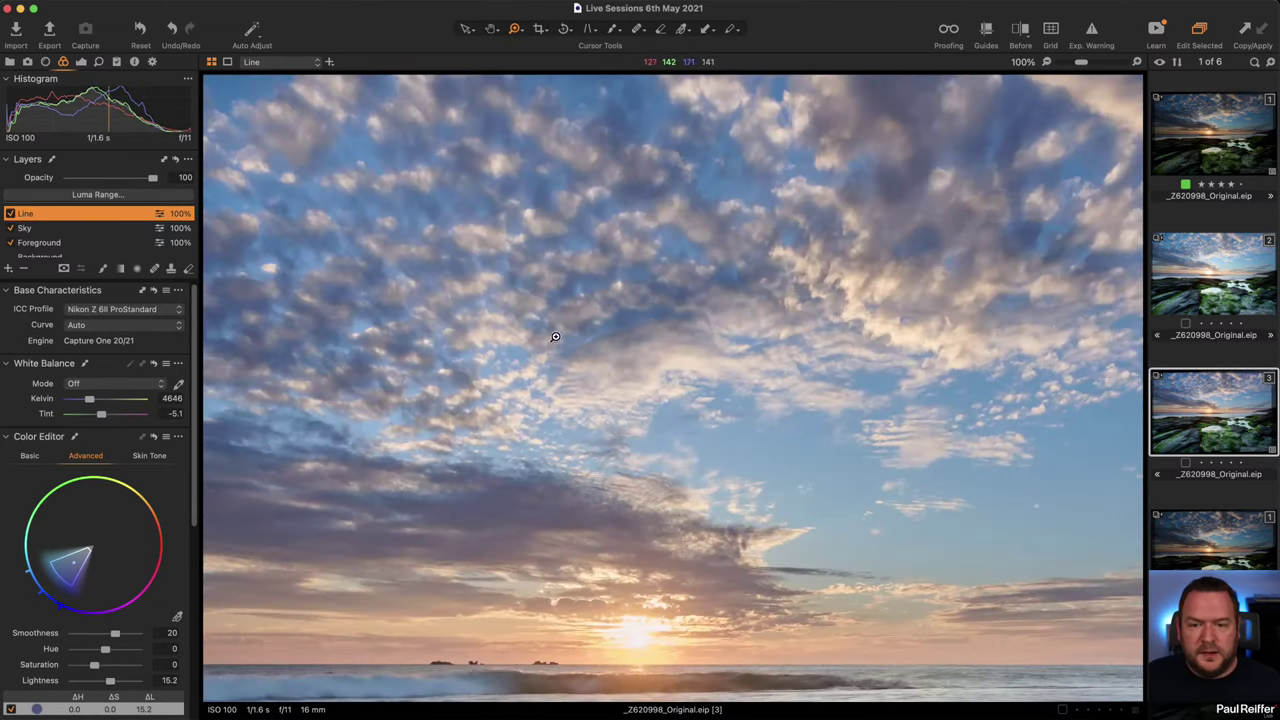
- Add a new adjustment layer named Right of Line
click(8, 268)
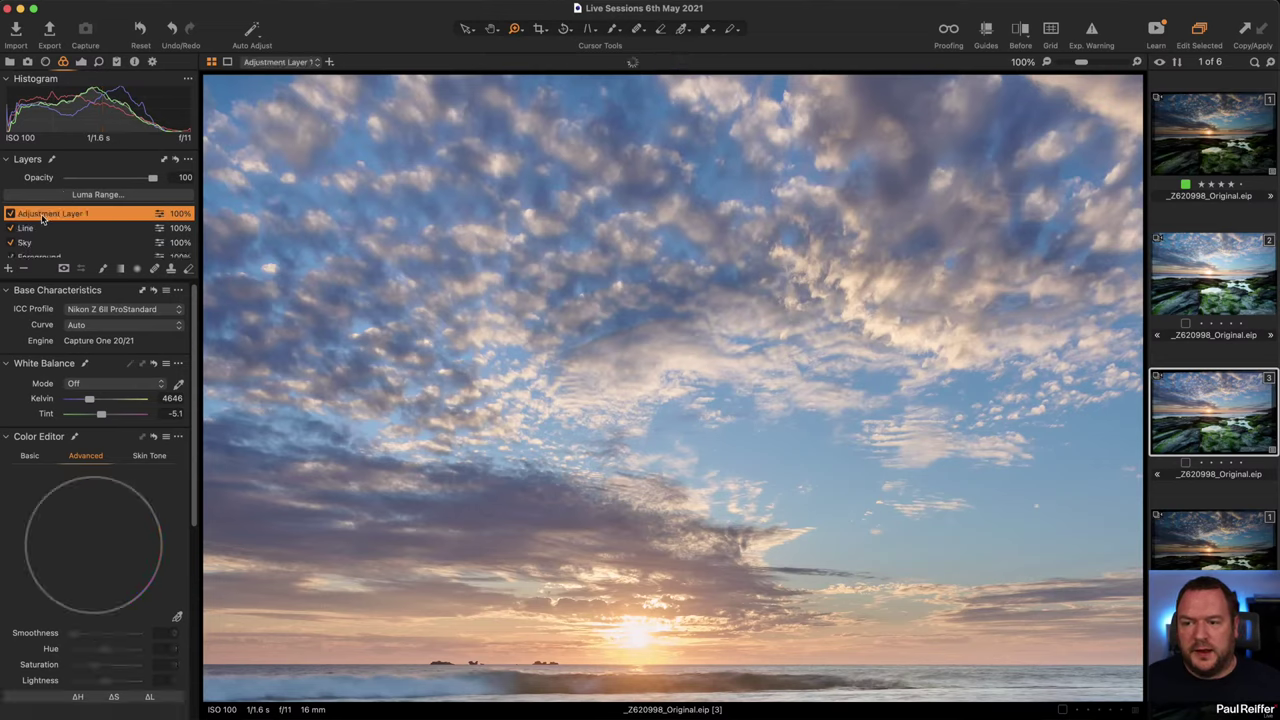
double_click(43, 214)
text(Right of Line)
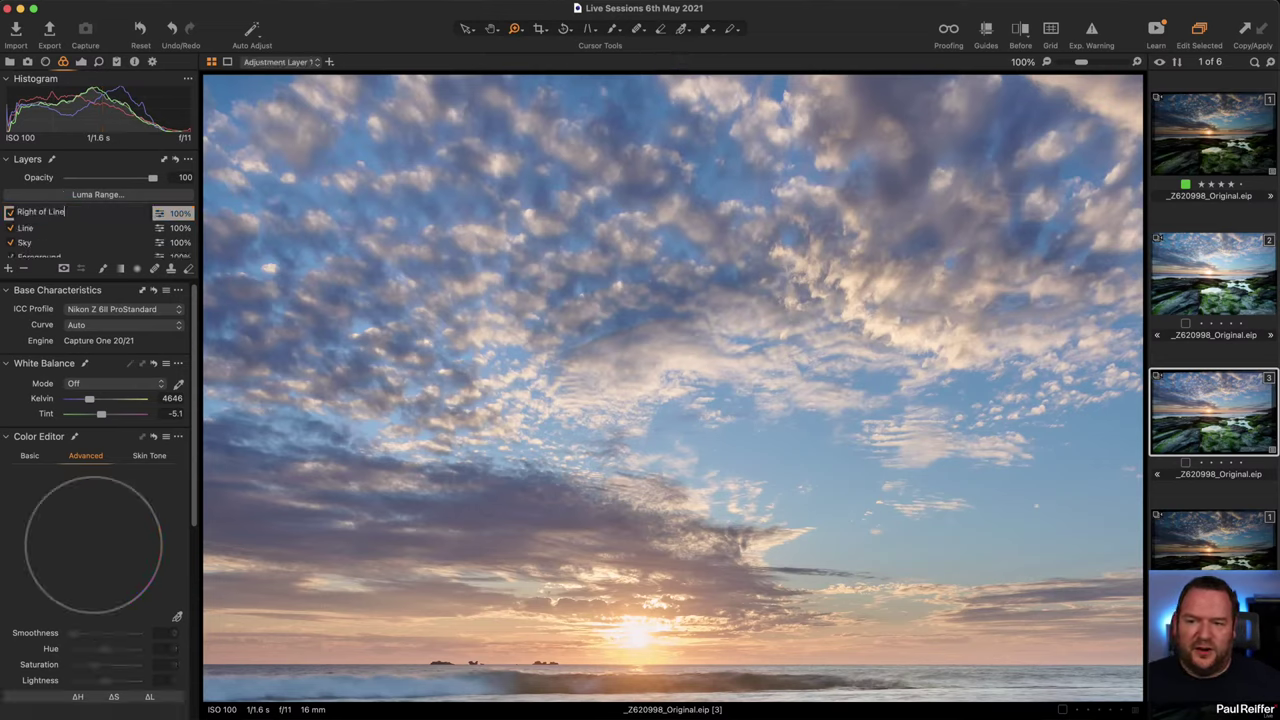
key(Return)
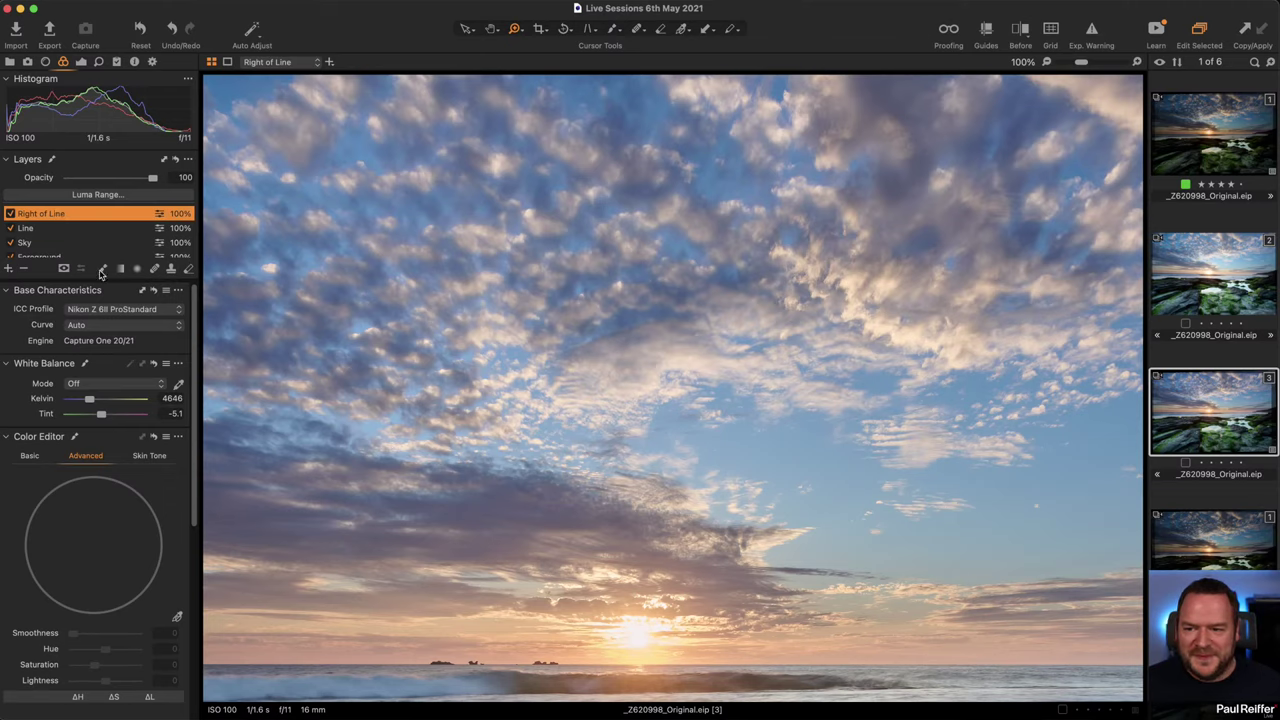
- Brush a mask on the Right of Line layer over the bright clouds just above the dark cloud band, left of the clear blue sky
click(103, 269)
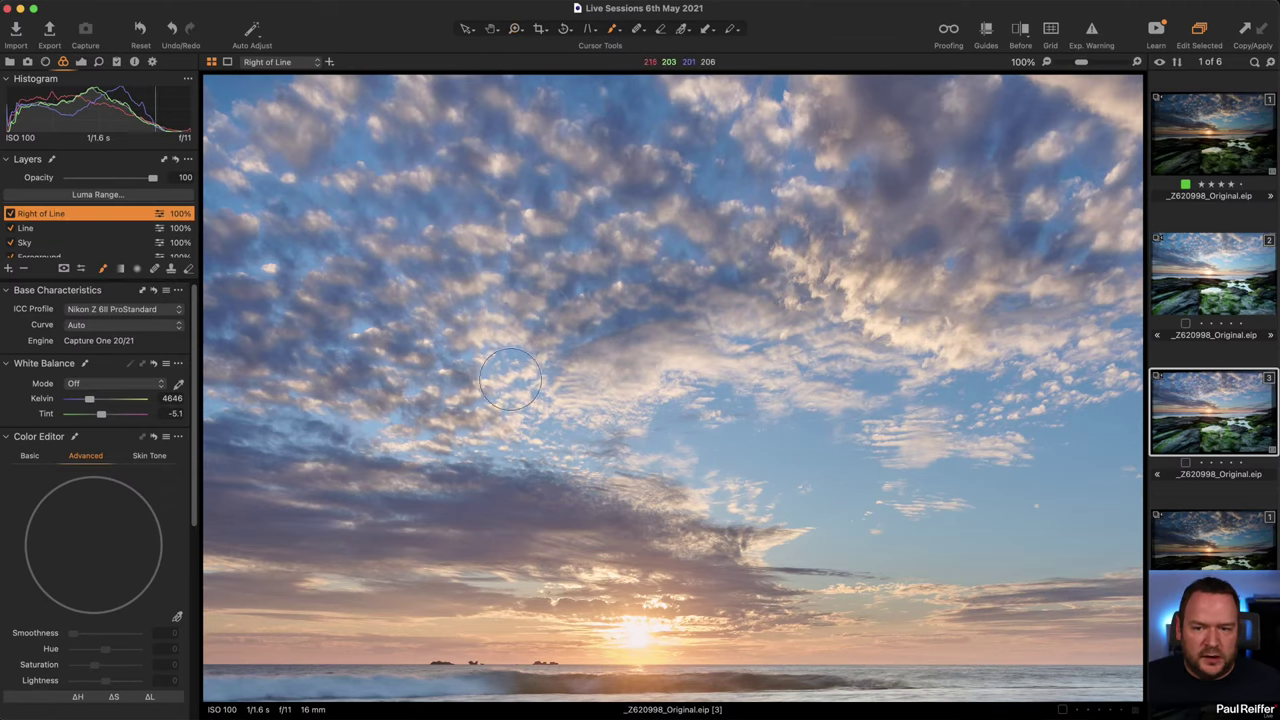
mouse_move(496, 338)
mouse_down()
mouse_move(508, 395)
mouse_move(521, 379)
mouse_move(504, 341)
mouse_move(505, 365)
mouse_move(505, 332)
mouse_move(549, 414)
mouse_move(516, 421)
mouse_move(634, 366)
mouse_move(610, 395)
mouse_up()
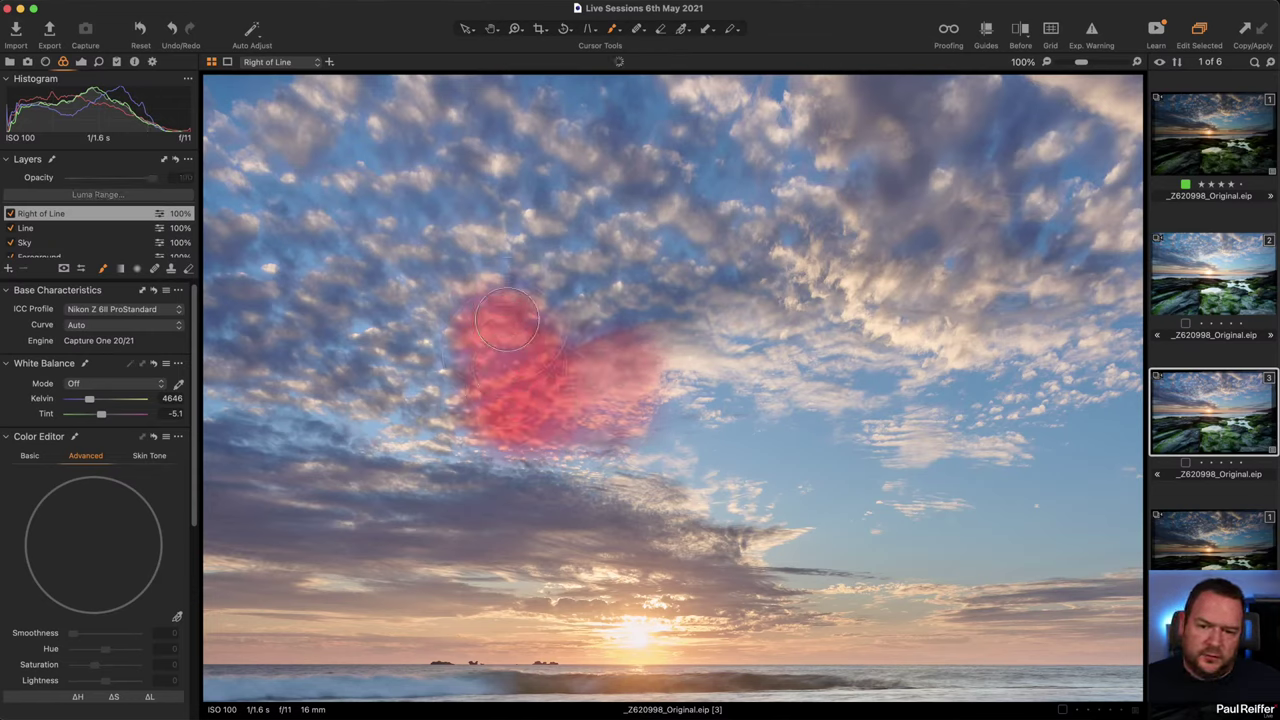
drag(486, 426, 570, 362)
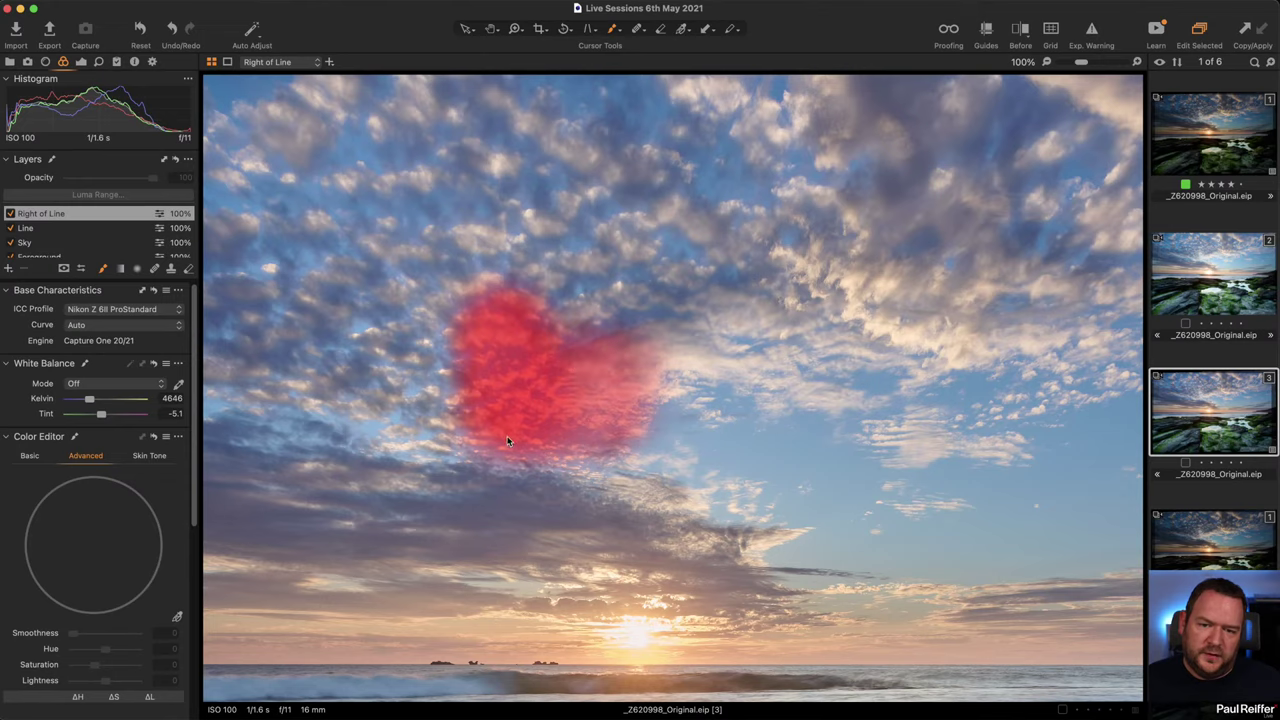
mouse_move(507, 441)
mouse_down()
mouse_move(490, 310)
mouse_move(581, 420)
mouse_move(574, 381)
mouse_up()
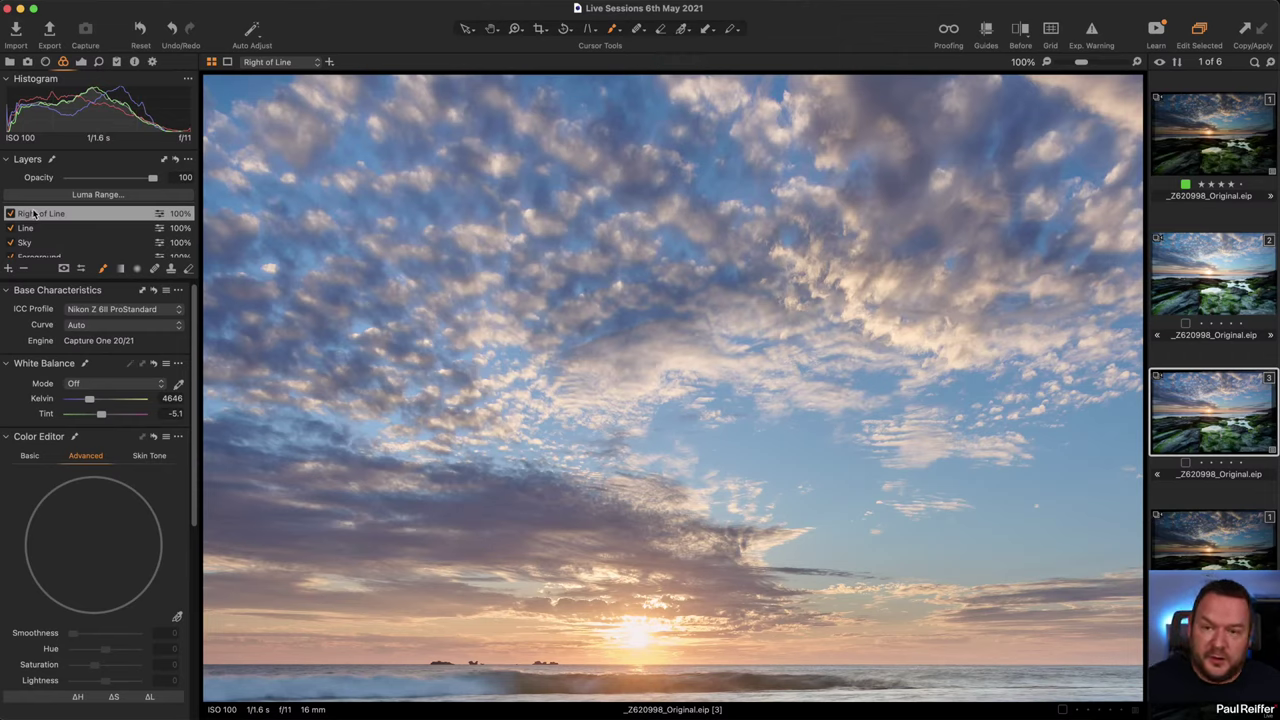
- With the mask displayed, limit the layer's Luma Range to 202–255 with the lower falloff at 169 to isolate the bright clouds
click(101, 195)
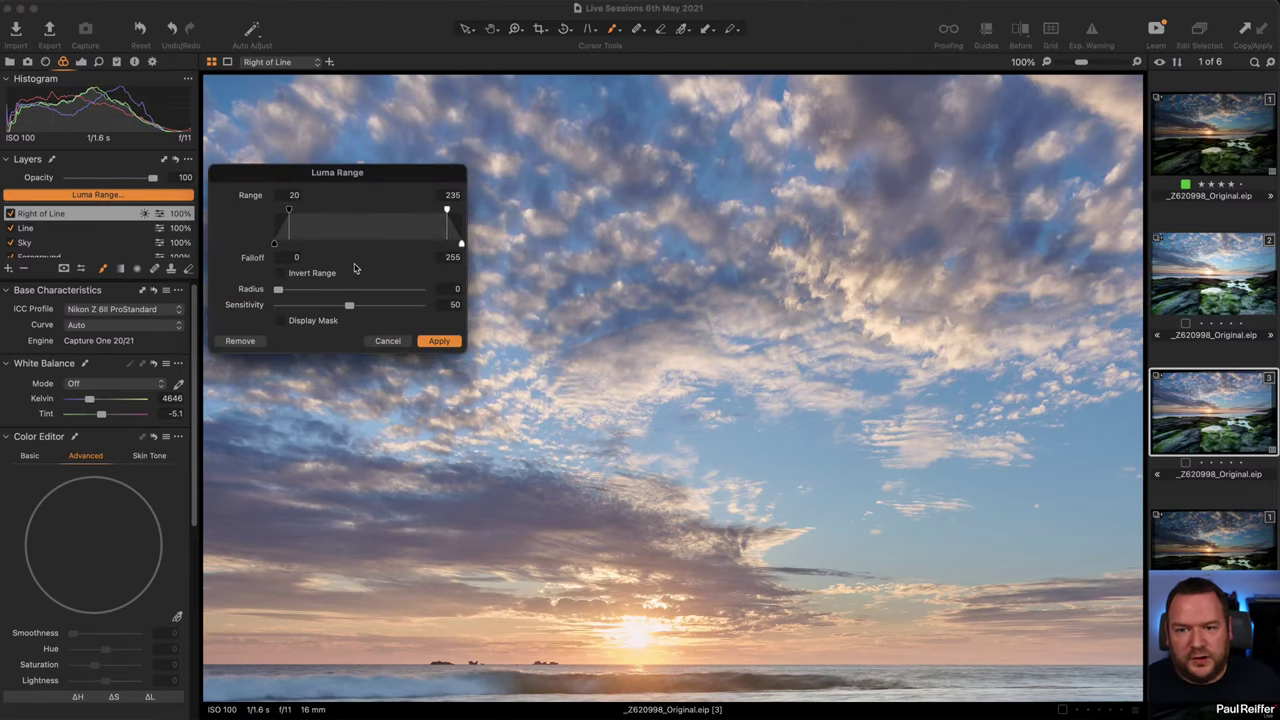
drag(369, 174, 263, 217)
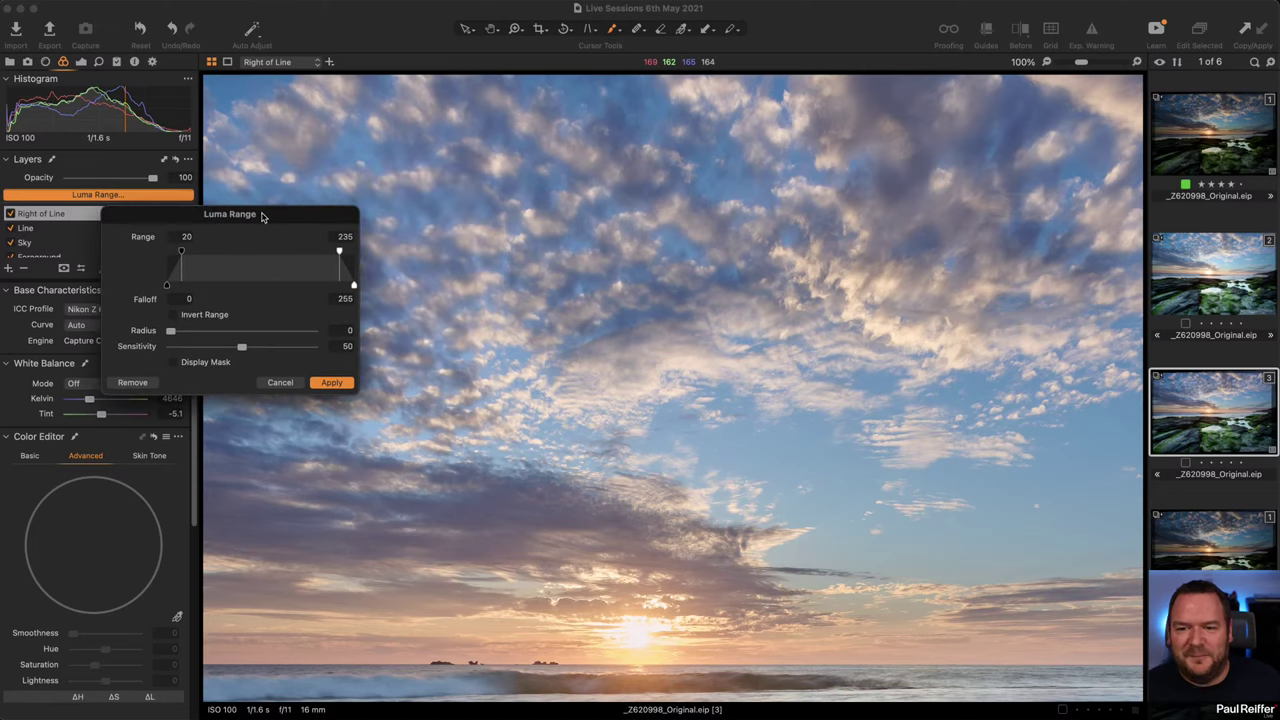
click(176, 362)
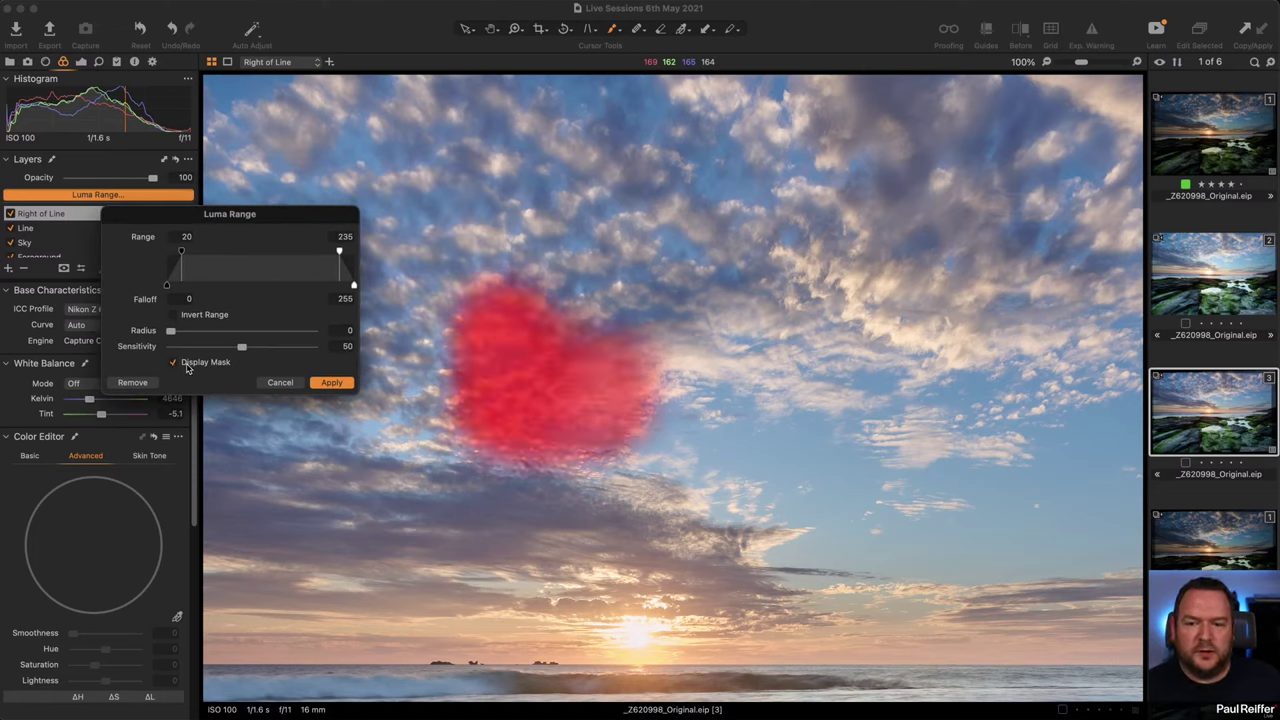
drag(340, 255, 354, 252)
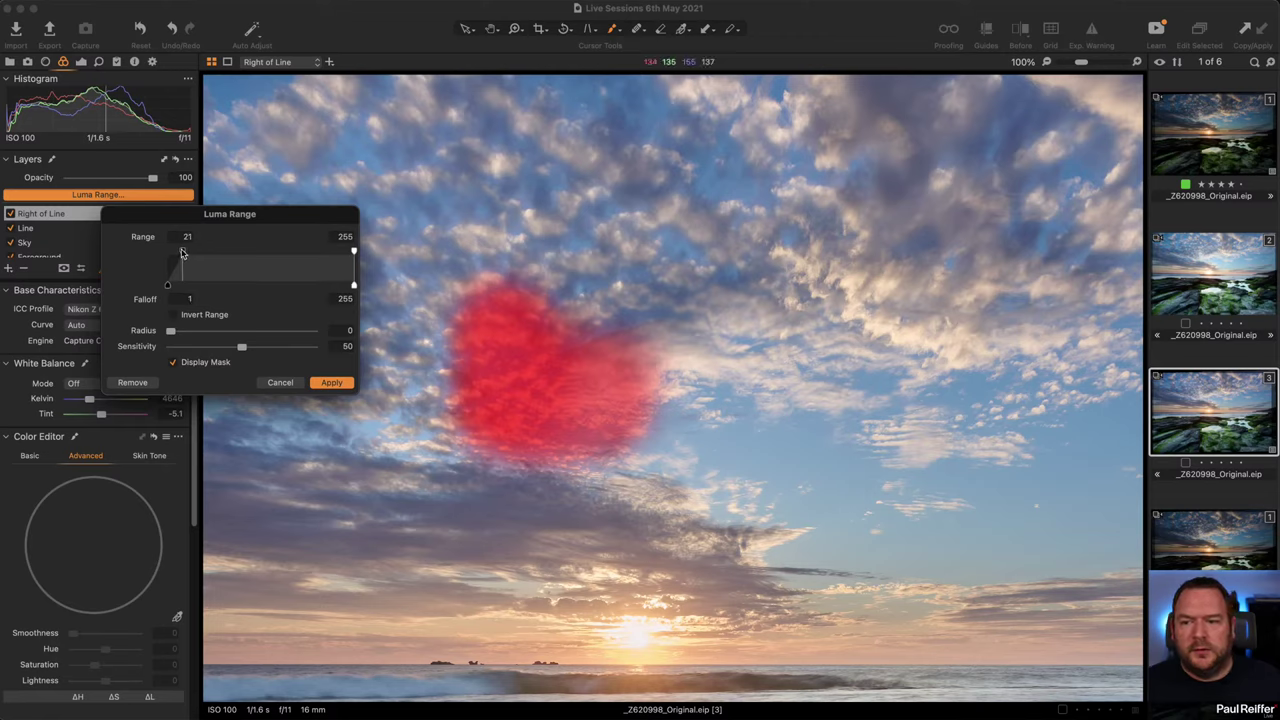
drag(182, 253, 286, 260)
drag(293, 258, 290, 287)
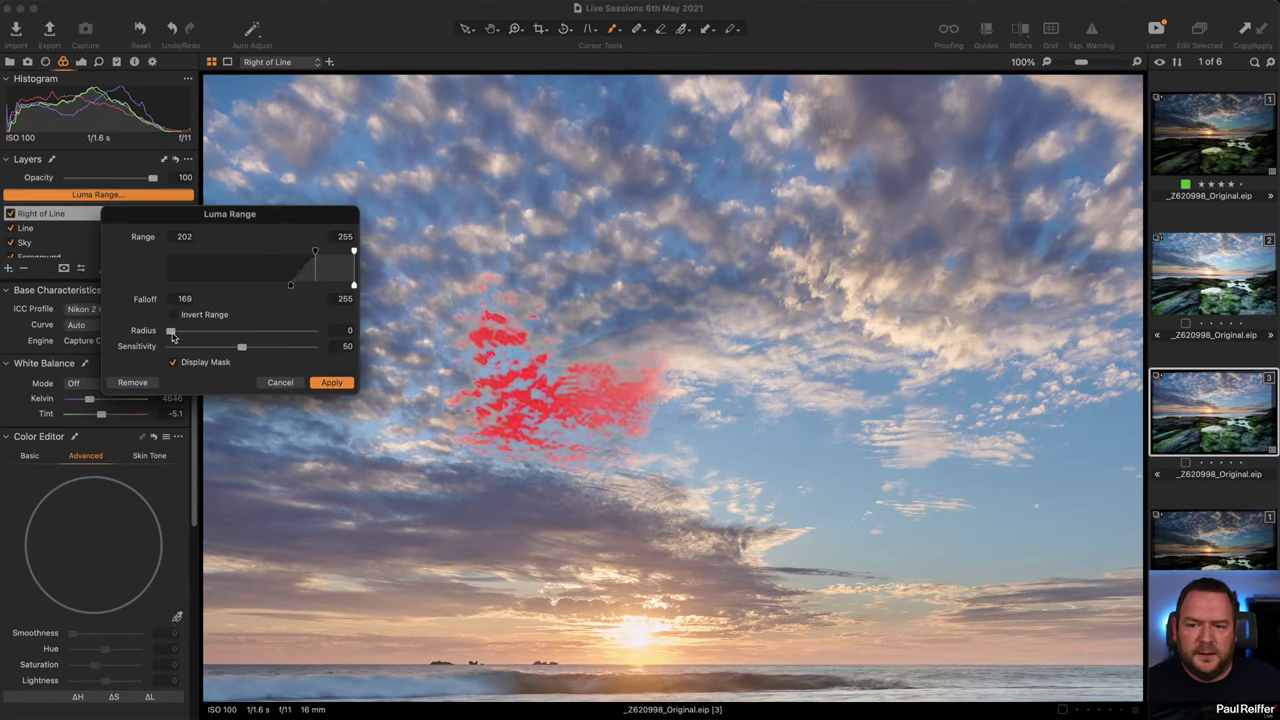
- Set the Luma Range radius to 1.8, shift its lower limit to 205 with falloff at 172, and apply it
drag(171, 331, 198, 337)
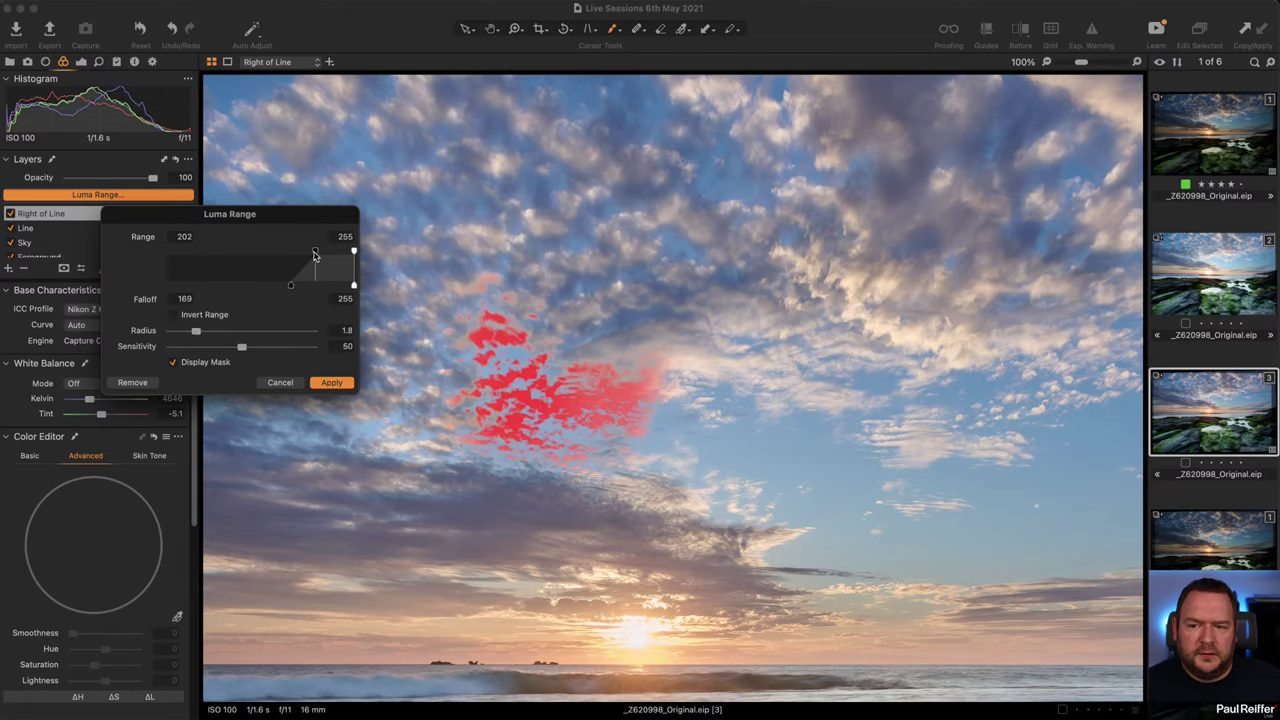
drag(315, 255, 317, 255)
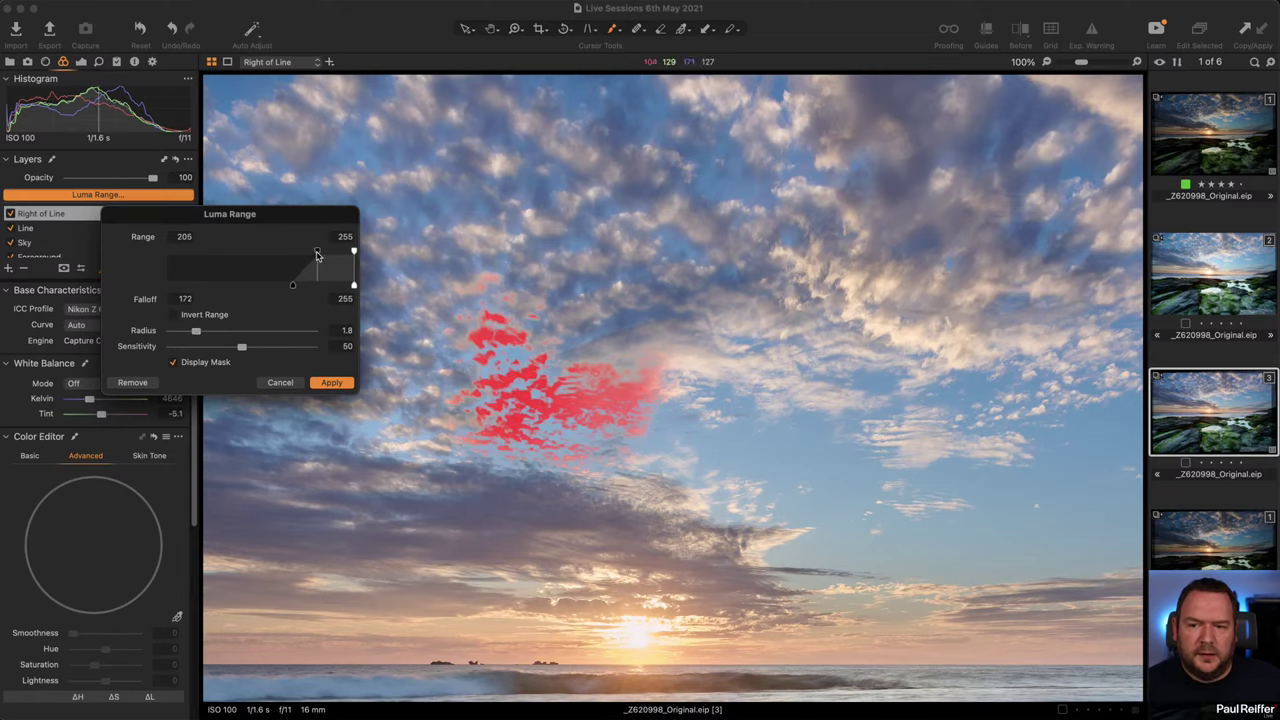
click(332, 383)
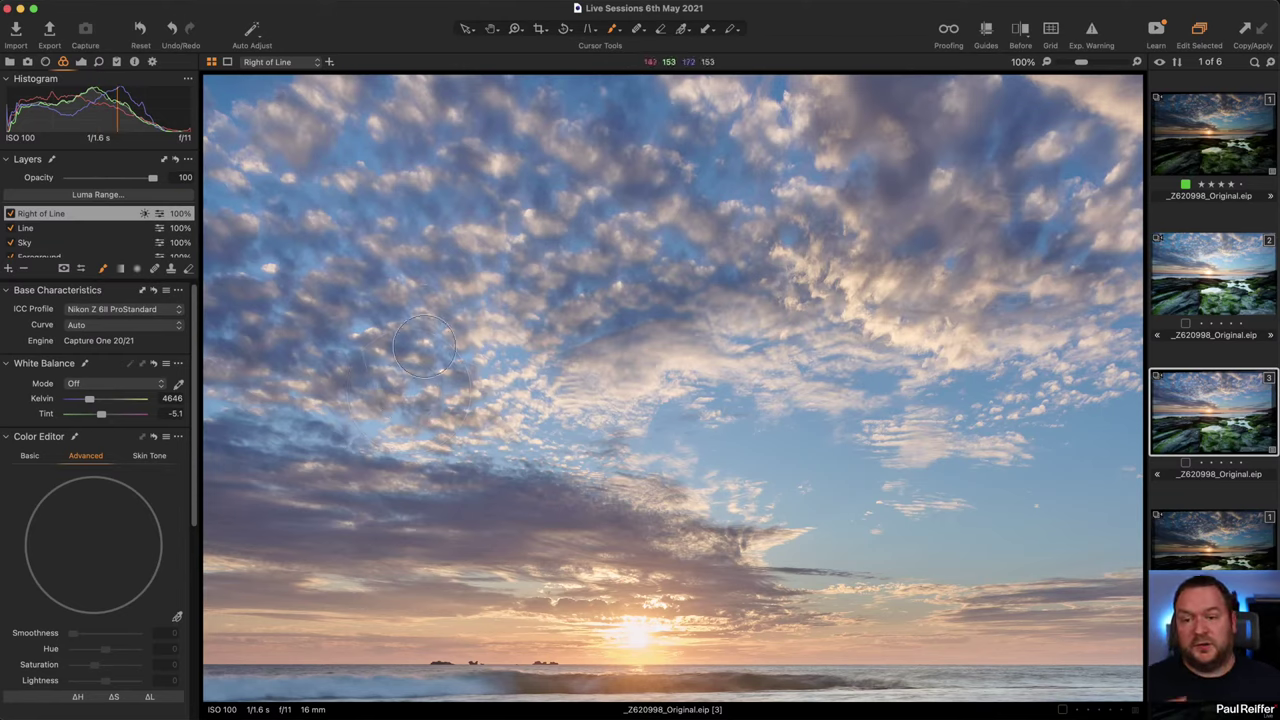
- Check the coverage of the refined cloud mask and lower the Right of Line layer's Exposure to -0.45
key(m)
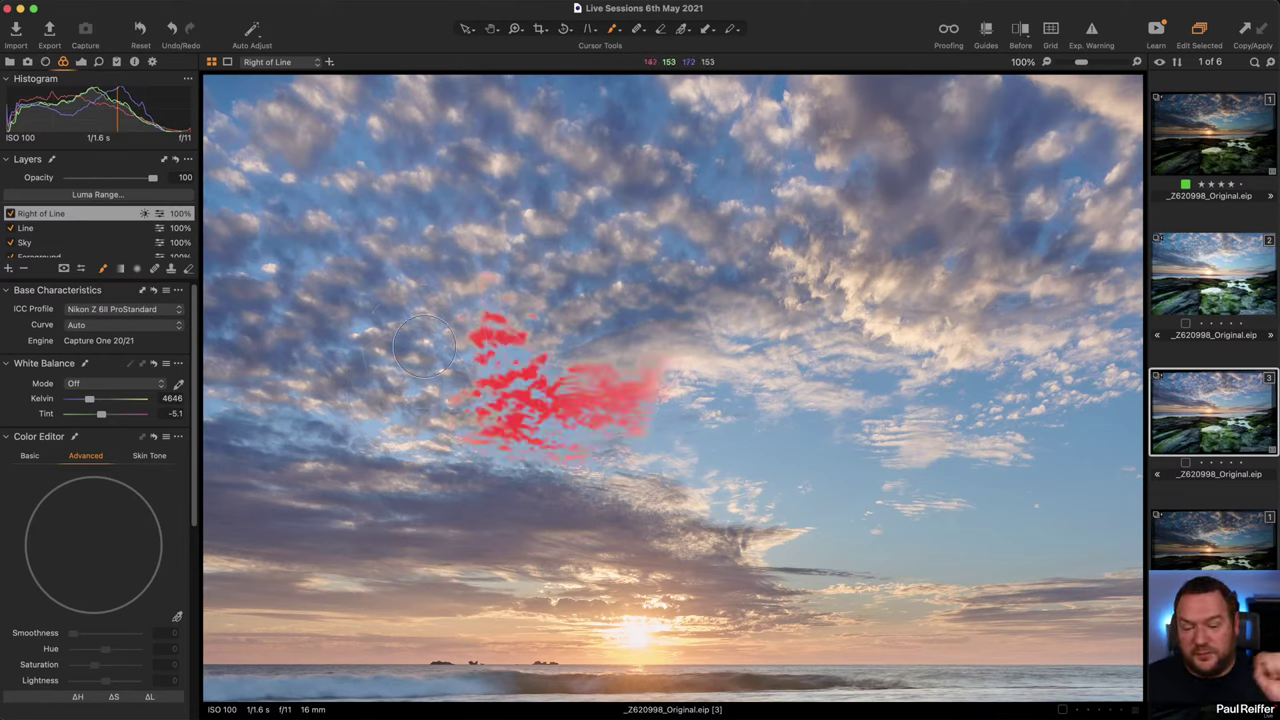
key(m)
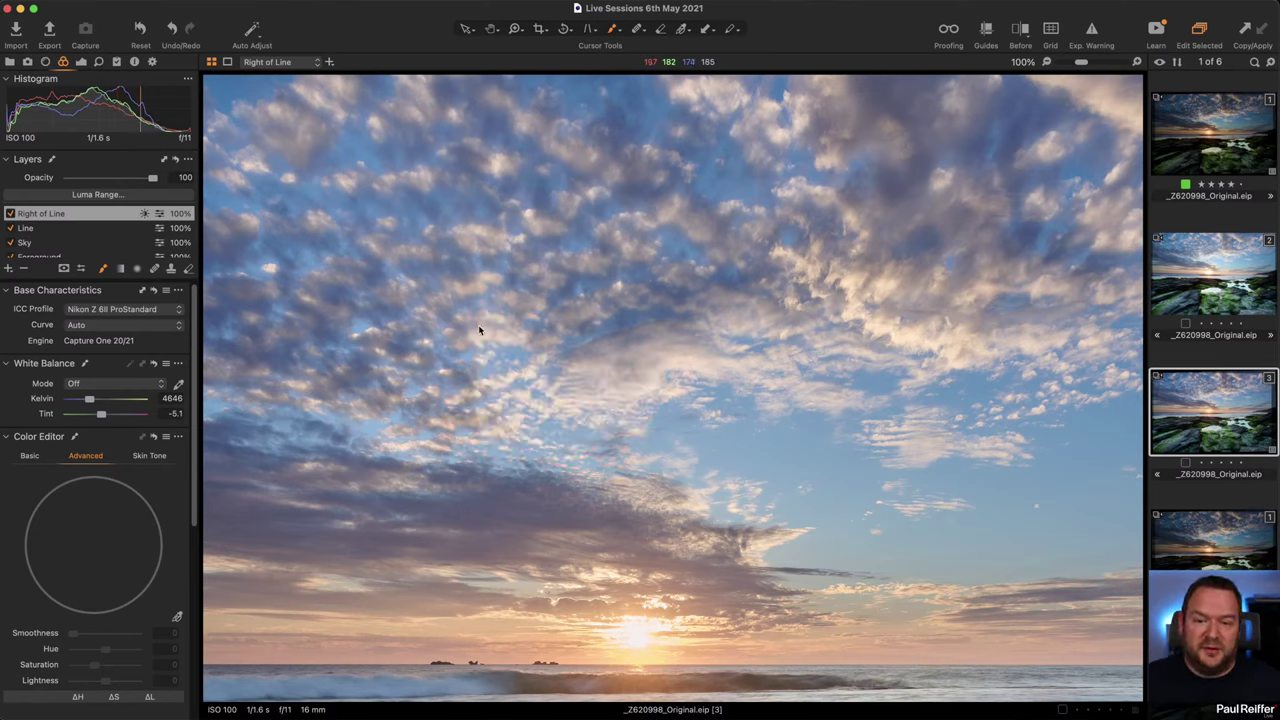
click(82, 62)
mouse_move(105, 373)
mouse_down()
mouse_move(71, 377)
mouse_move(99, 378)
mouse_up()
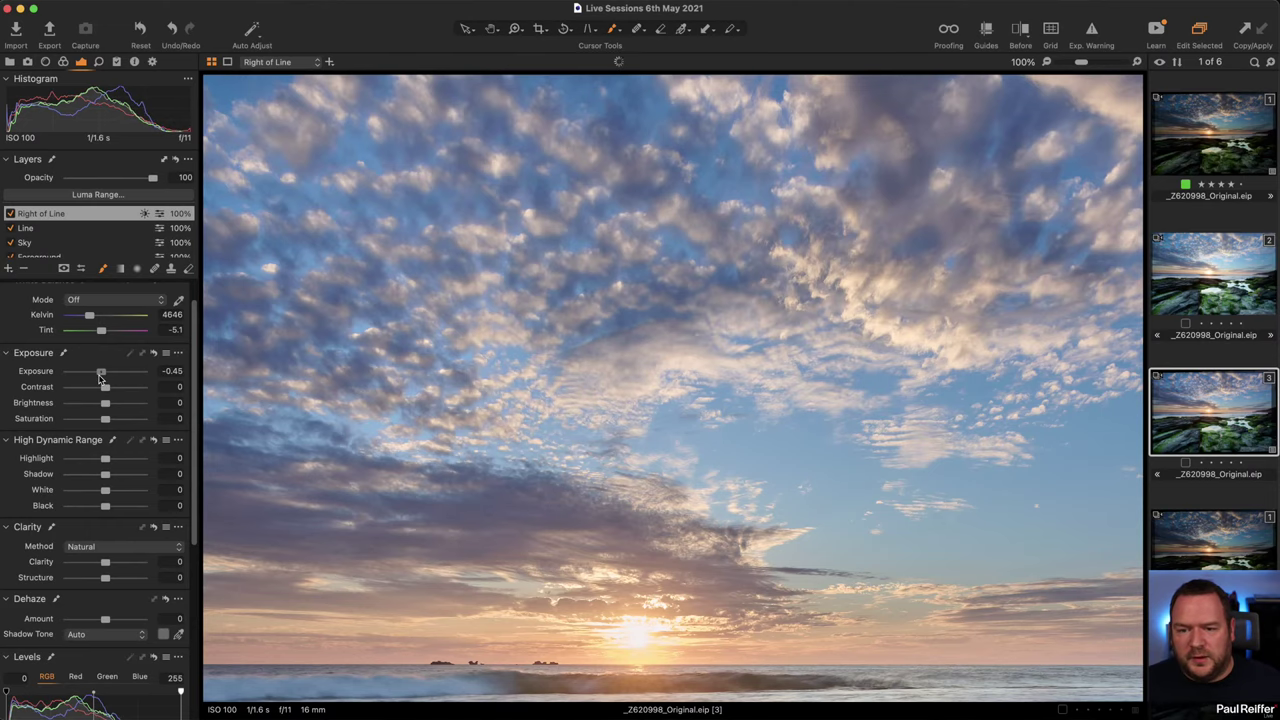
- Compare the whole photo with and without the Right of Line and Line layers
key(z)
alt+click(669, 391)
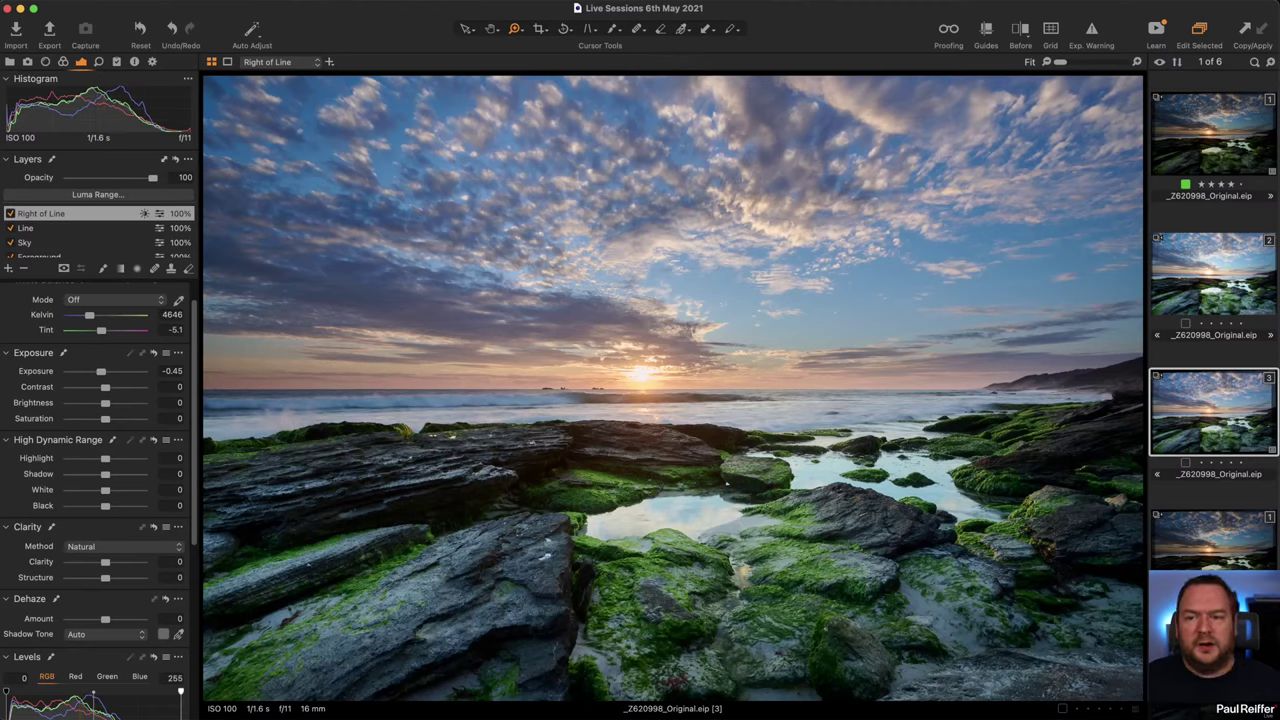
click(9, 213)
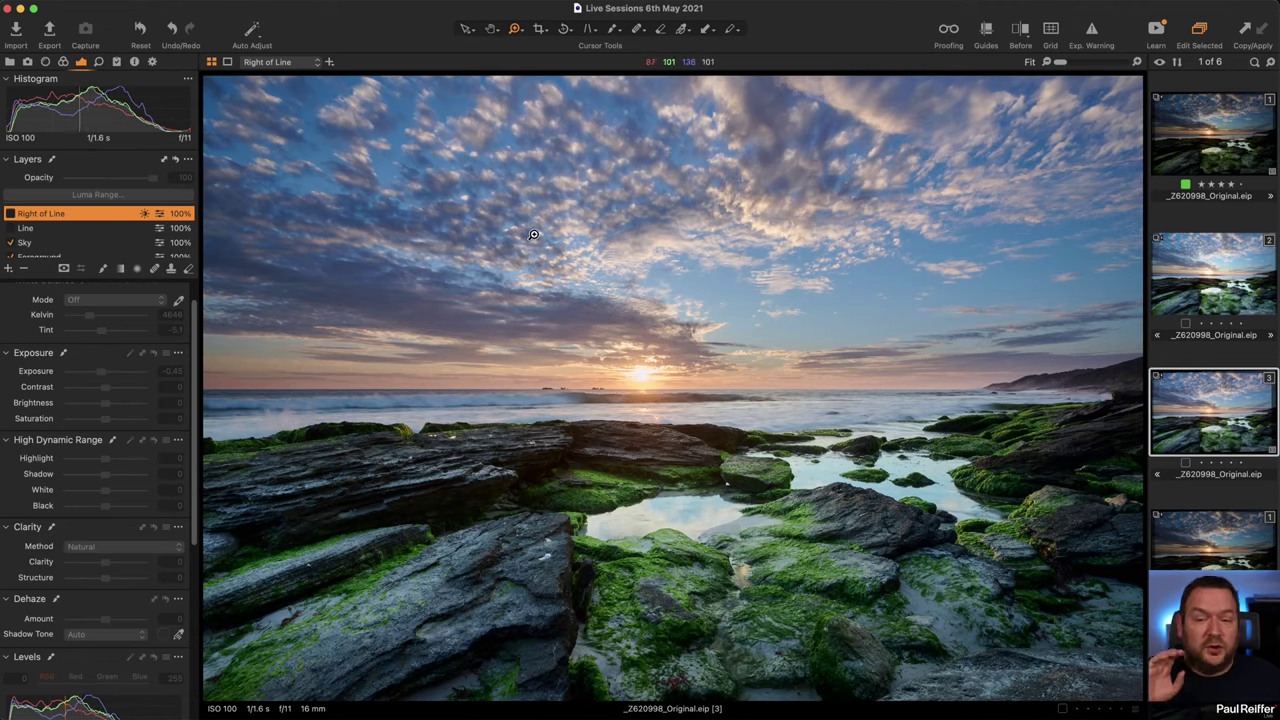
click(9, 213)
click(10, 214)
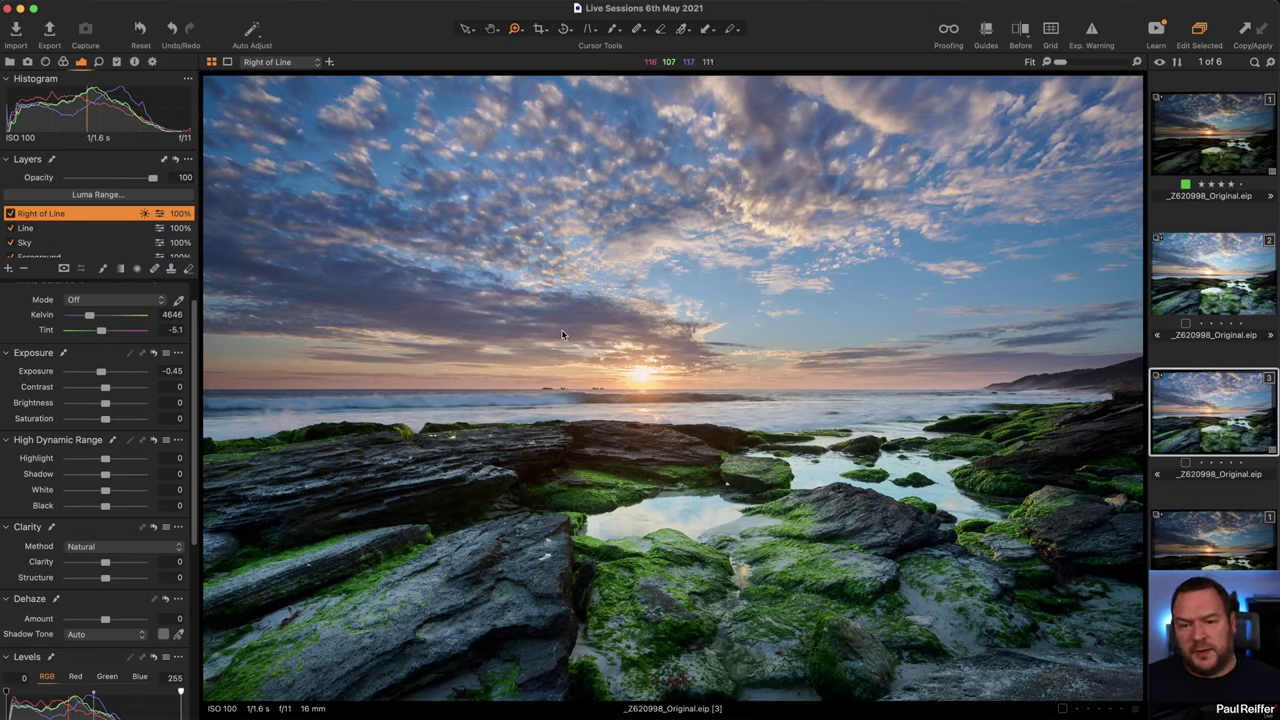
- Add another adjustment layer named Top top sky
click(8, 270)
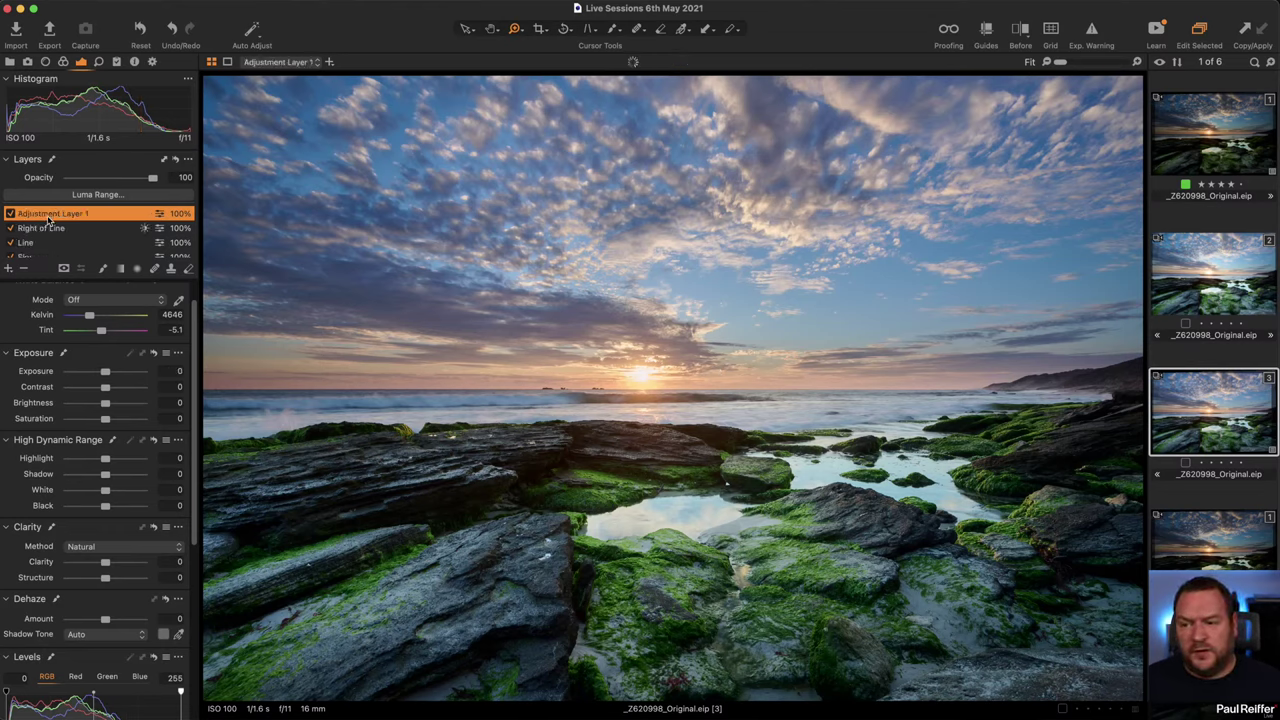
text(Te)
text(p top s)
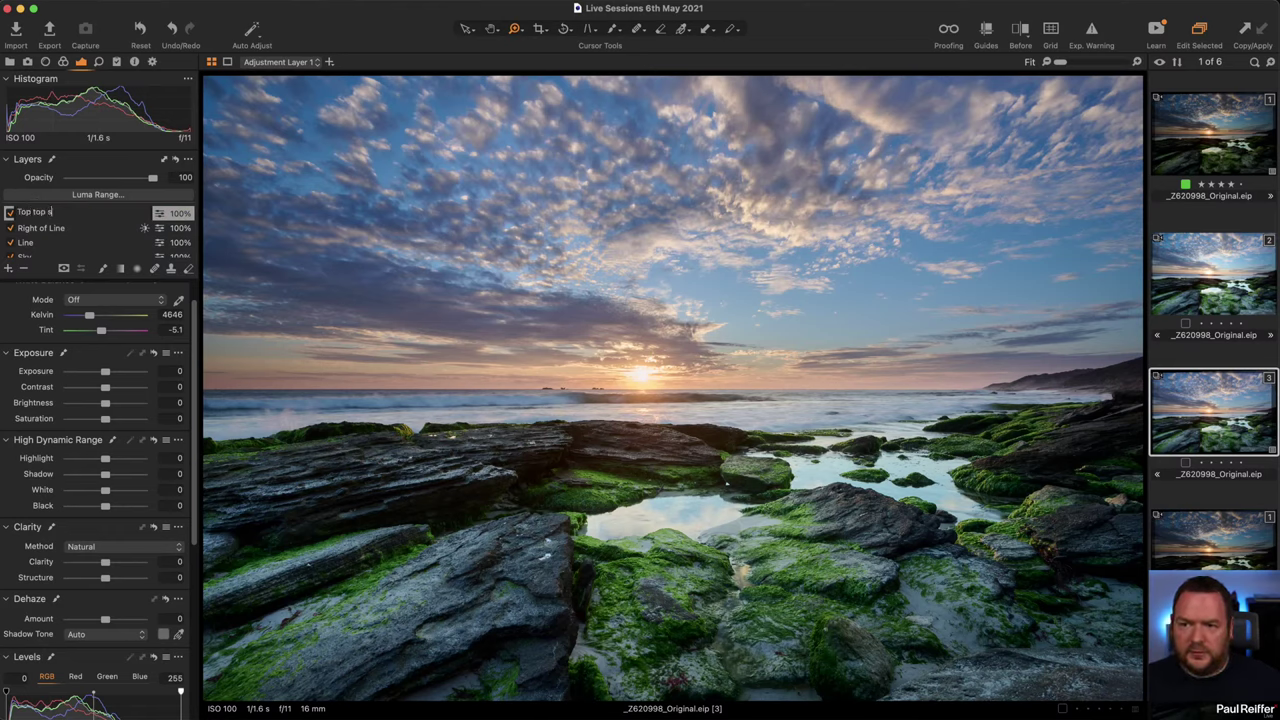
text(ky)
key(Return)
- Draw a slightly tilted linear gradient mask down over the upper sky and set the layer's Exposure to -0.38
click(120, 267)
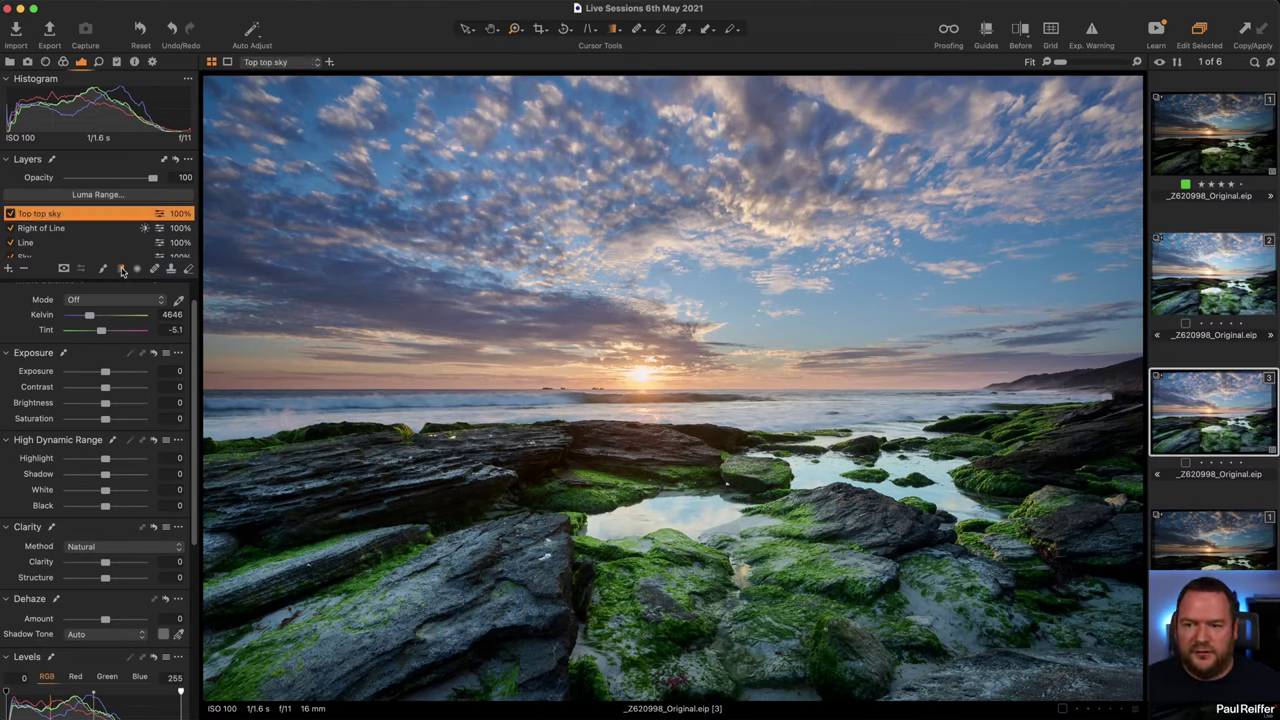
drag(752, 104, 733, 302)
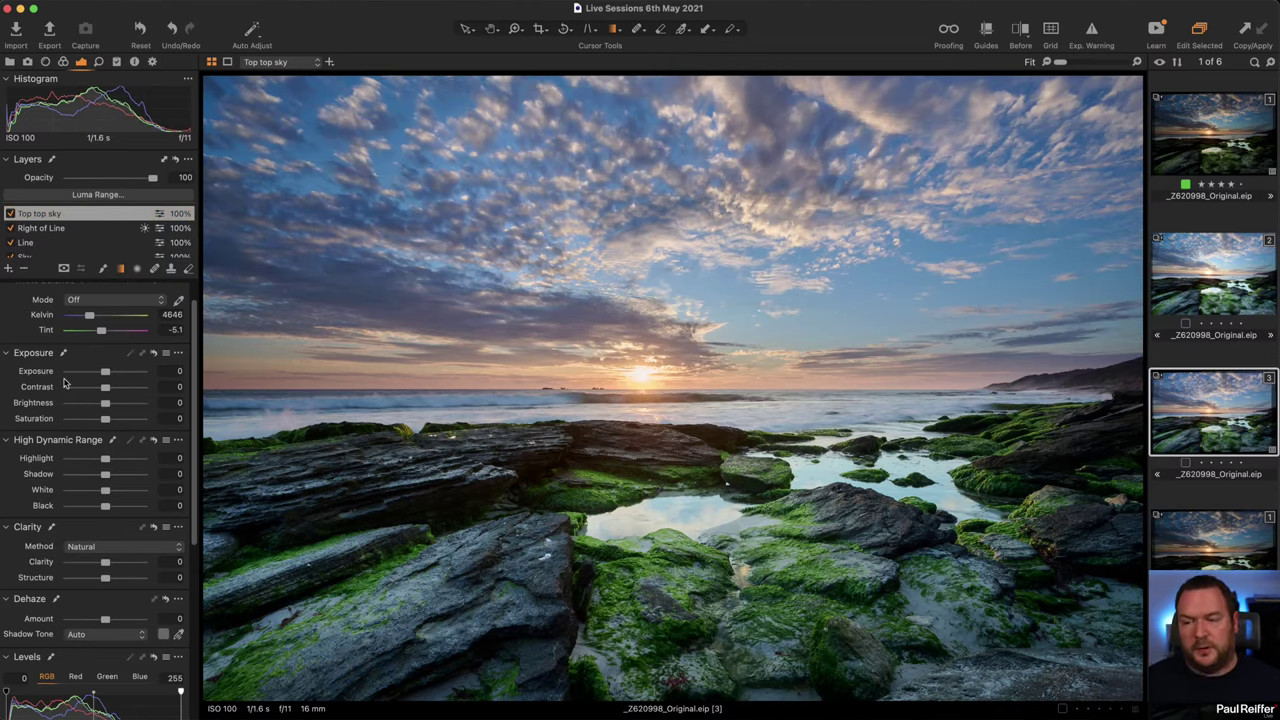
drag(106, 374, 101, 374)
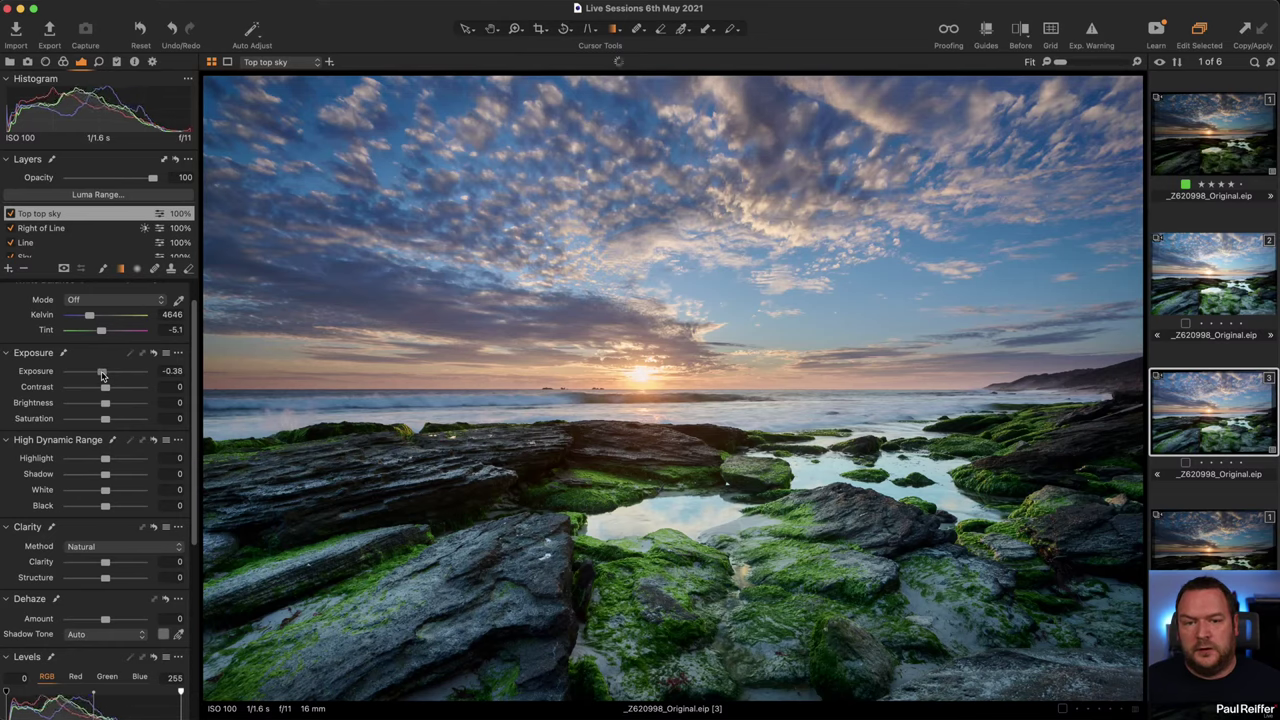
drag(894, 196, 903, 191)
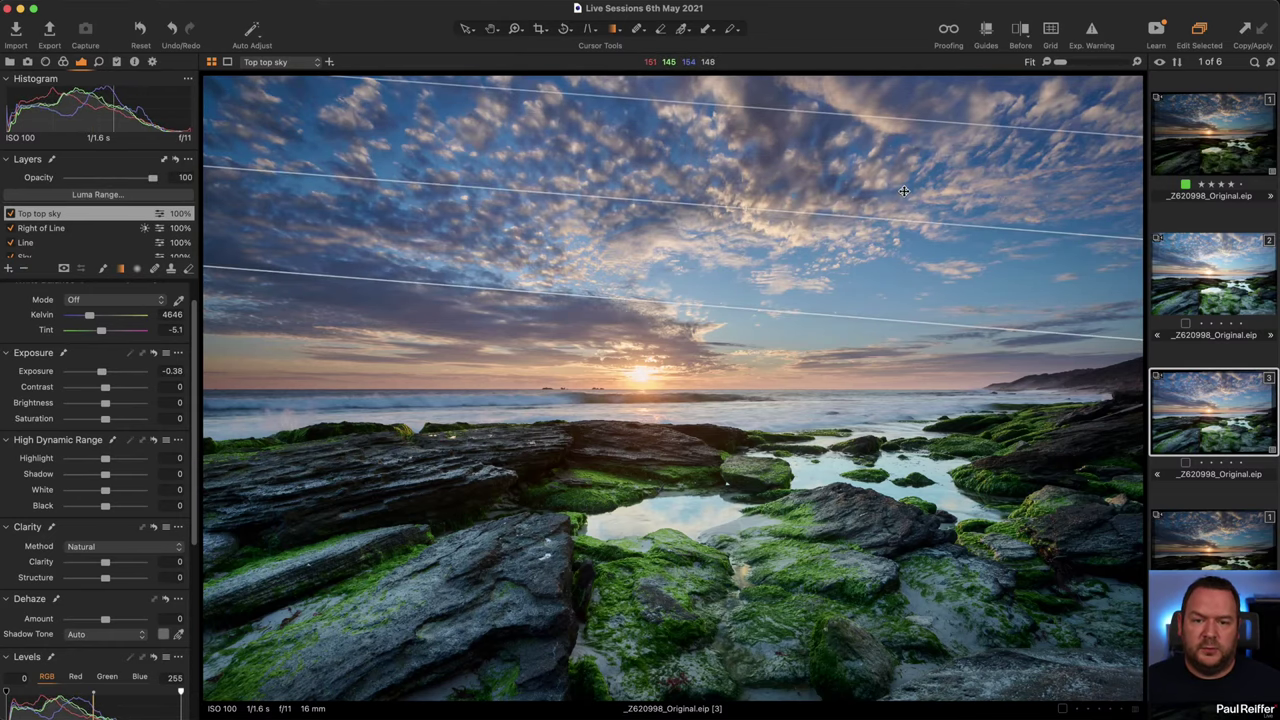
click(1208, 361)
click(1206, 418)
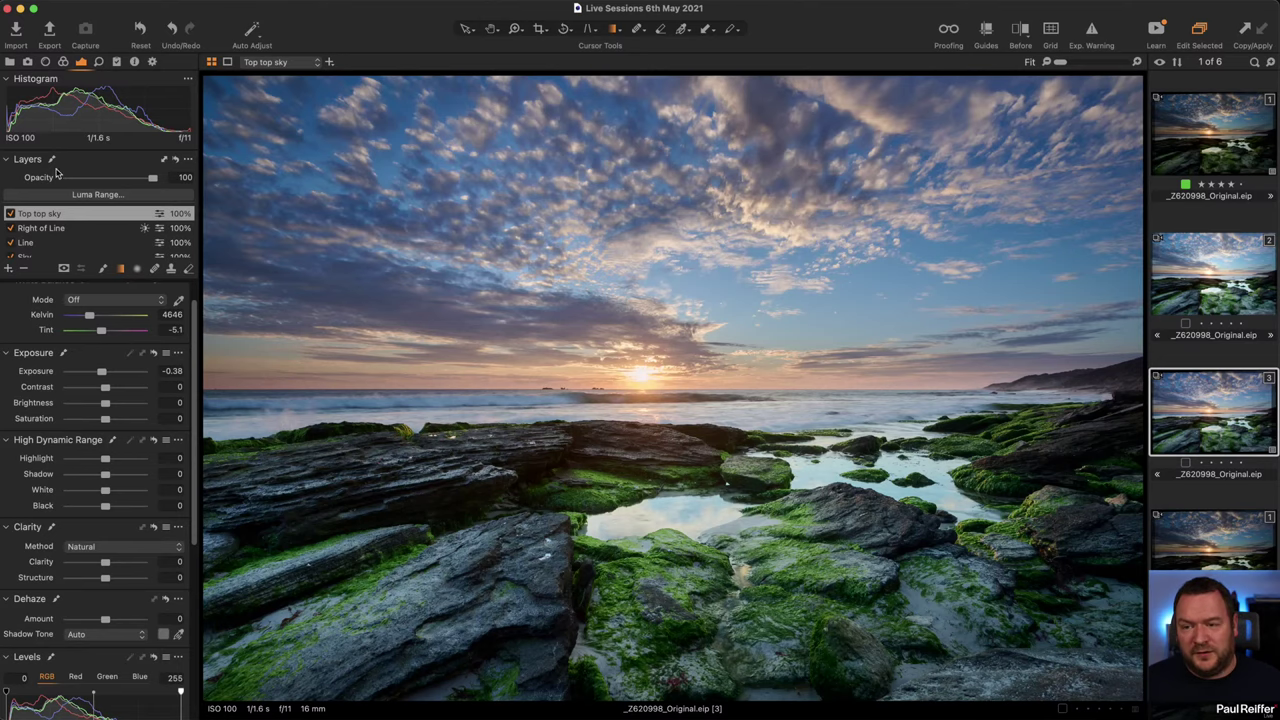
- Try lowering the green range's Lightness to -26.1 in the basic Color Editor on the Top top sky layer, and reset it
click(62, 61)
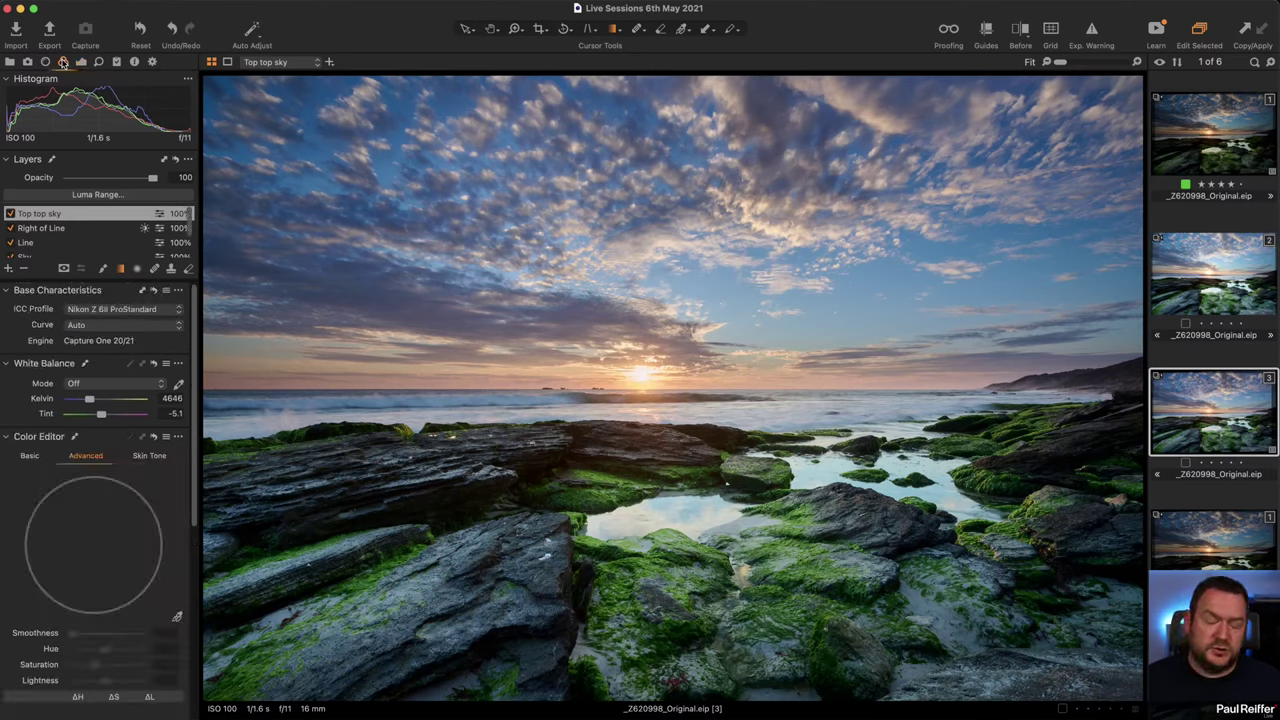
scroll(40, 360, down, 3)
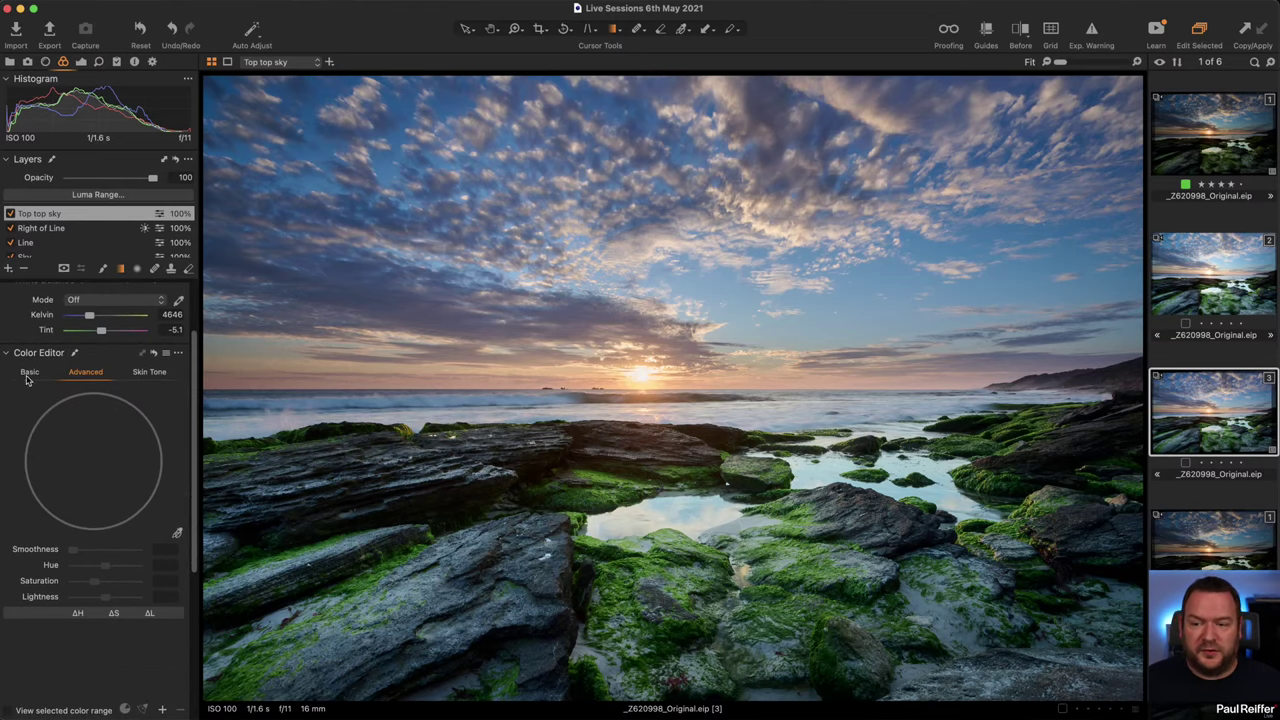
click(29, 372)
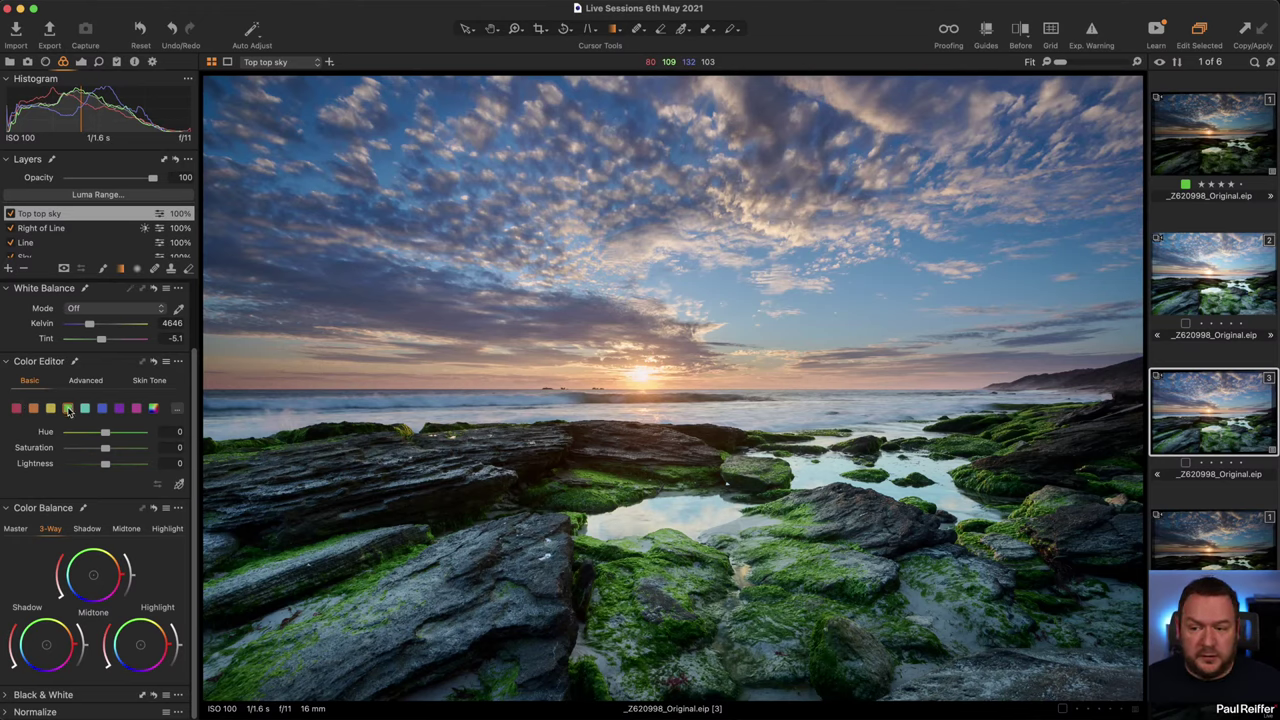
drag(105, 466, 86, 466)
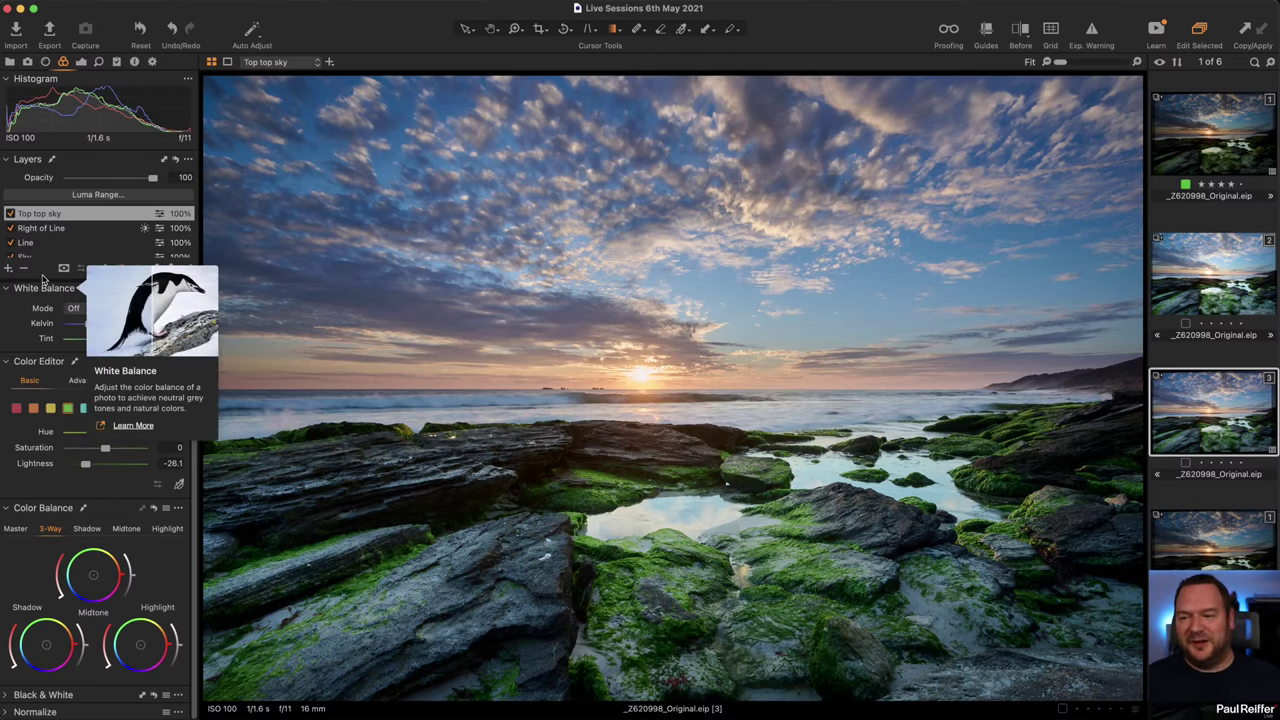
double_click(86, 465)
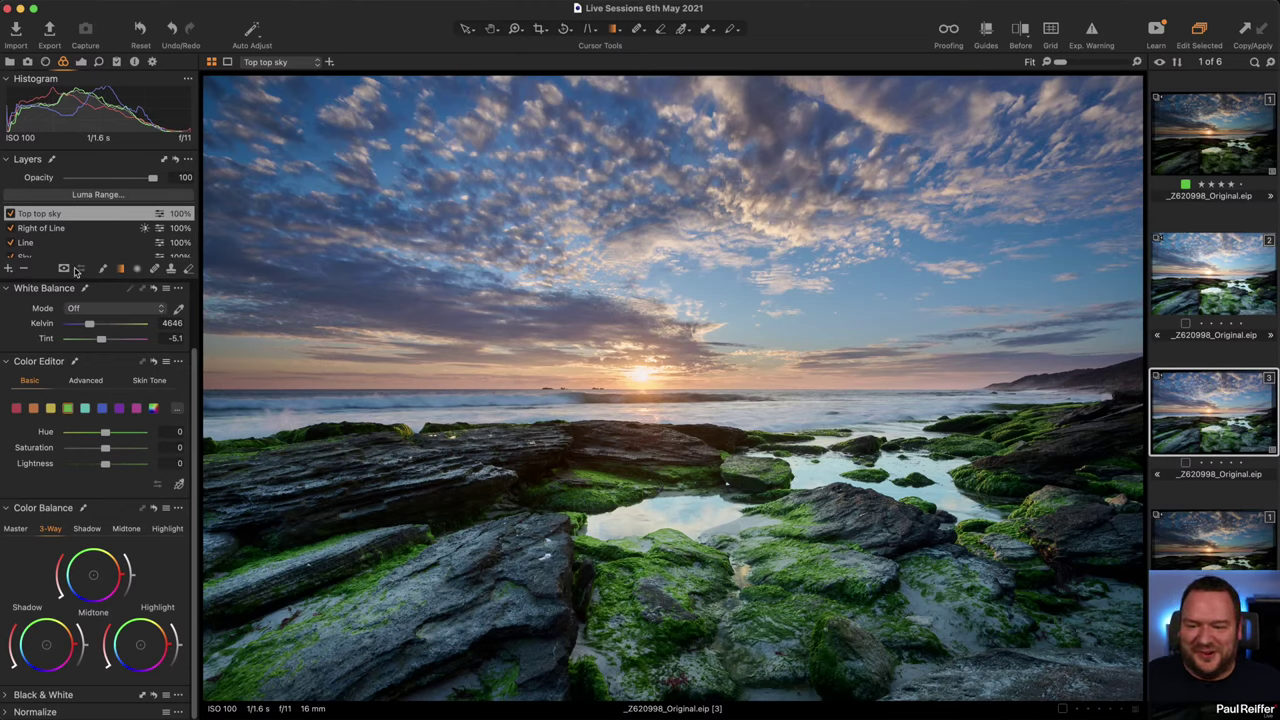
- Lower the green range's Lightness to -15.7 in the basic Color Editor on the Background layer
scroll(120, 235, down, 3)
click(146, 251)
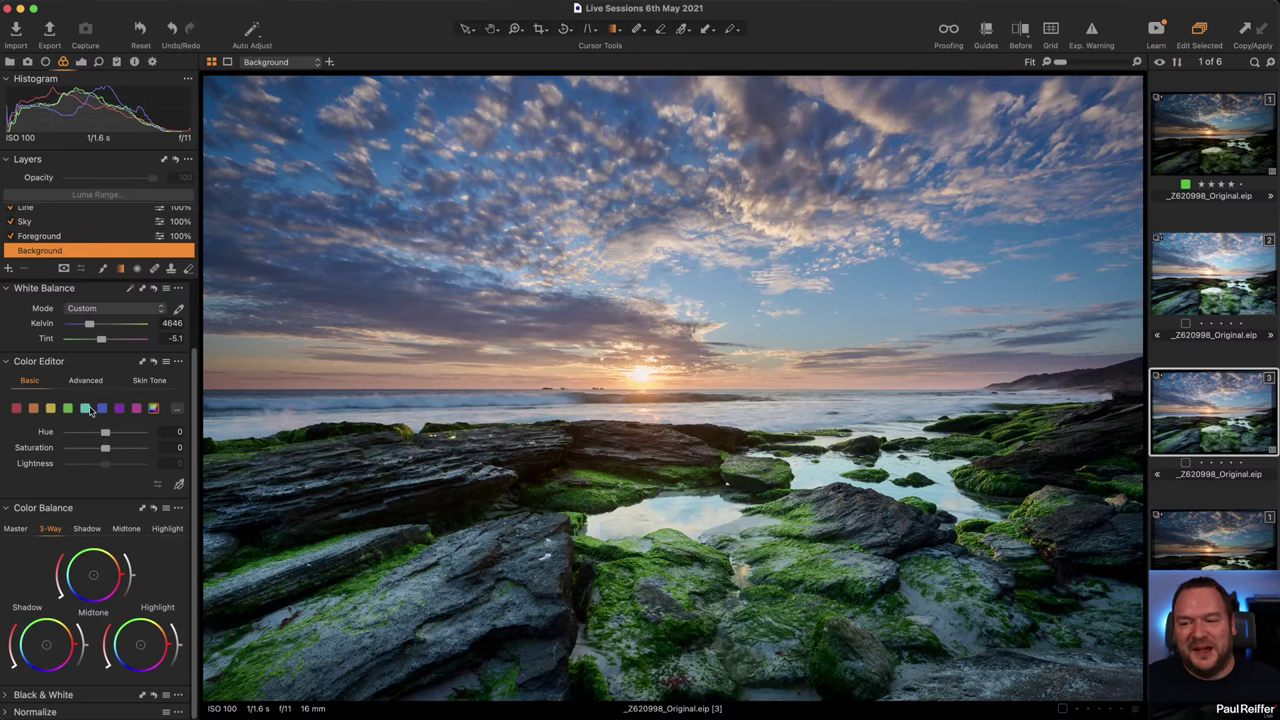
click(66, 409)
drag(105, 469, 94, 472)
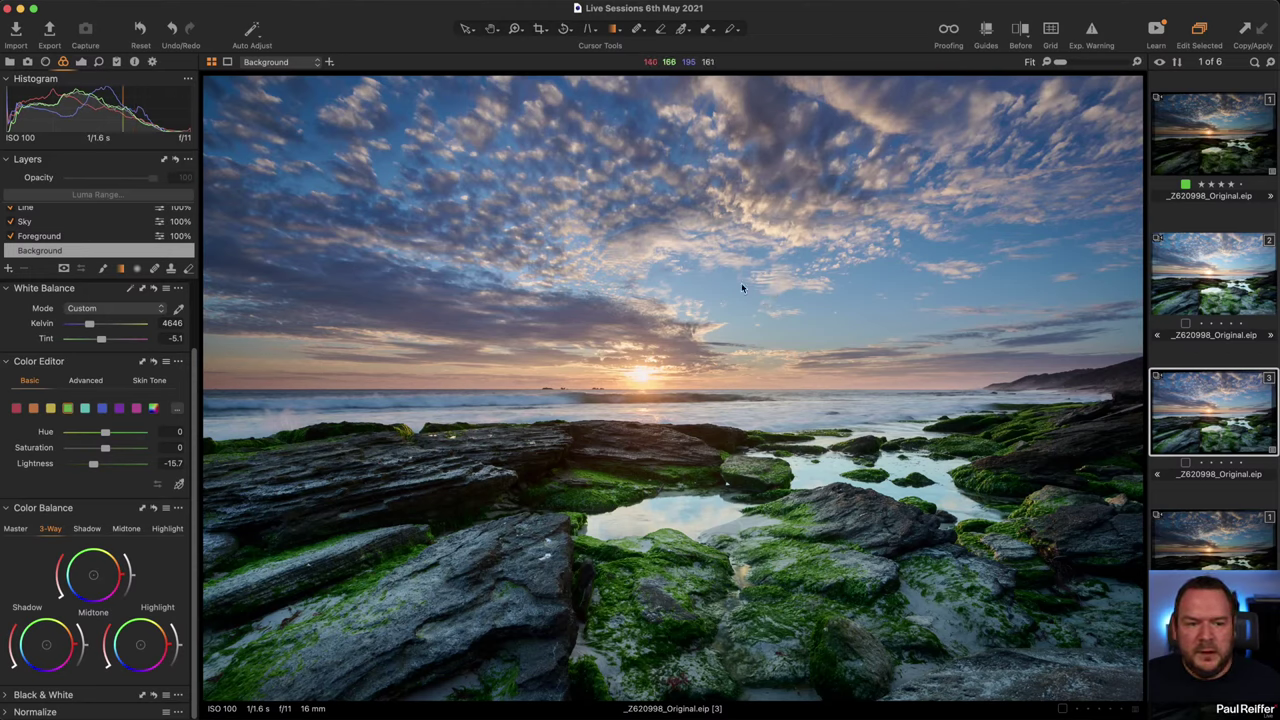
- Compare the photo before and after the edits in a split view, sweeping the divider until only the after version shows
key(y)
drag(673, 389, 40, 333)
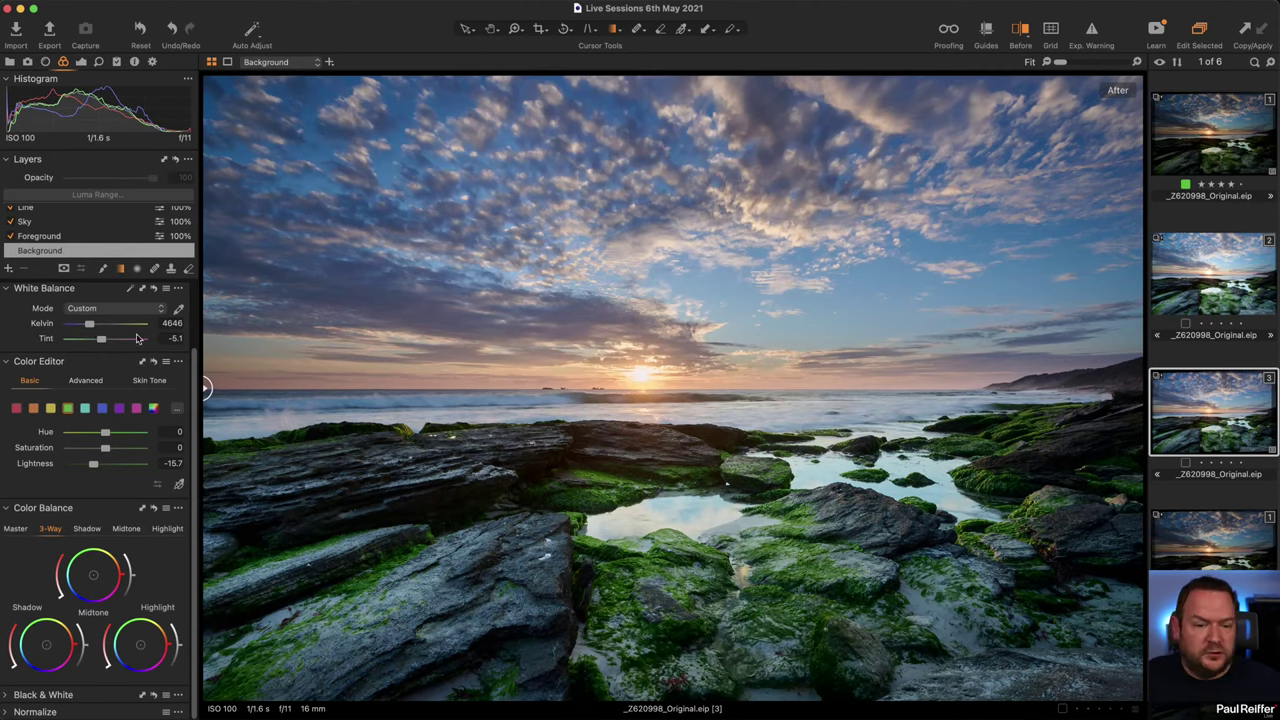
drag(137, 339, 195, 385)
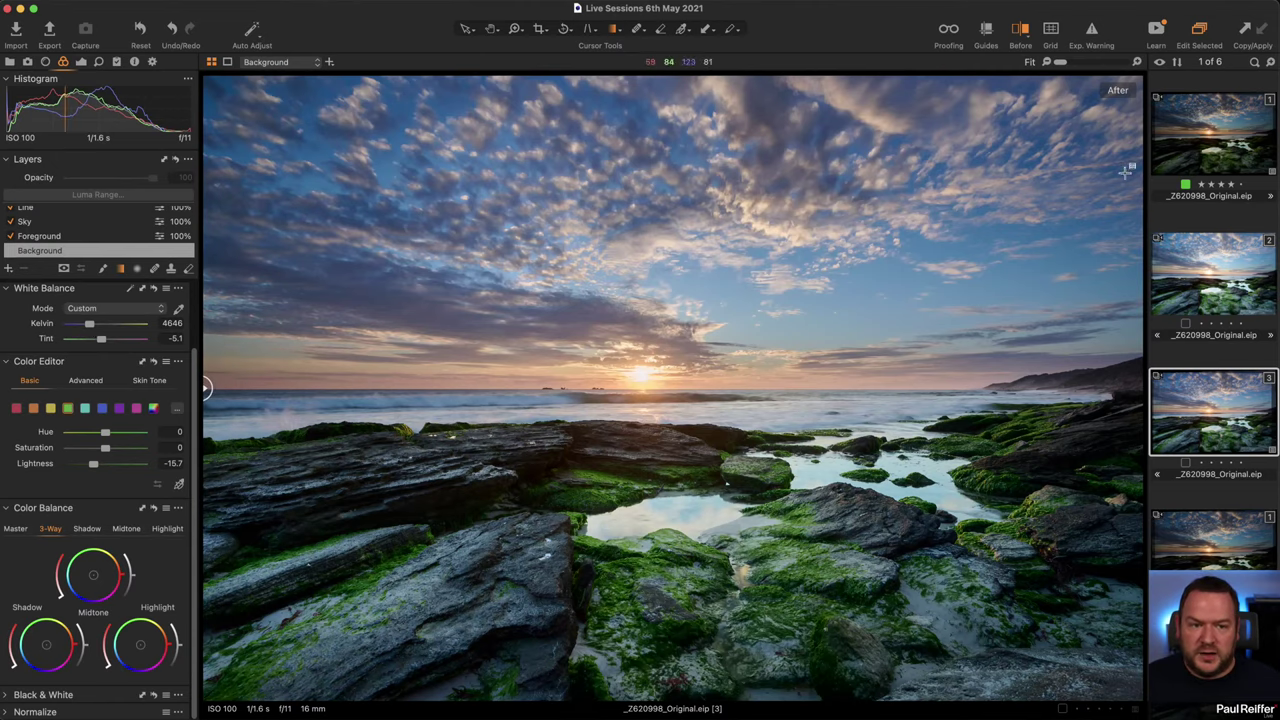
- Compare variants 1 and 3 of _Z620998_Original.eip side by side, and return to variant 3 alone
click(1225, 133)
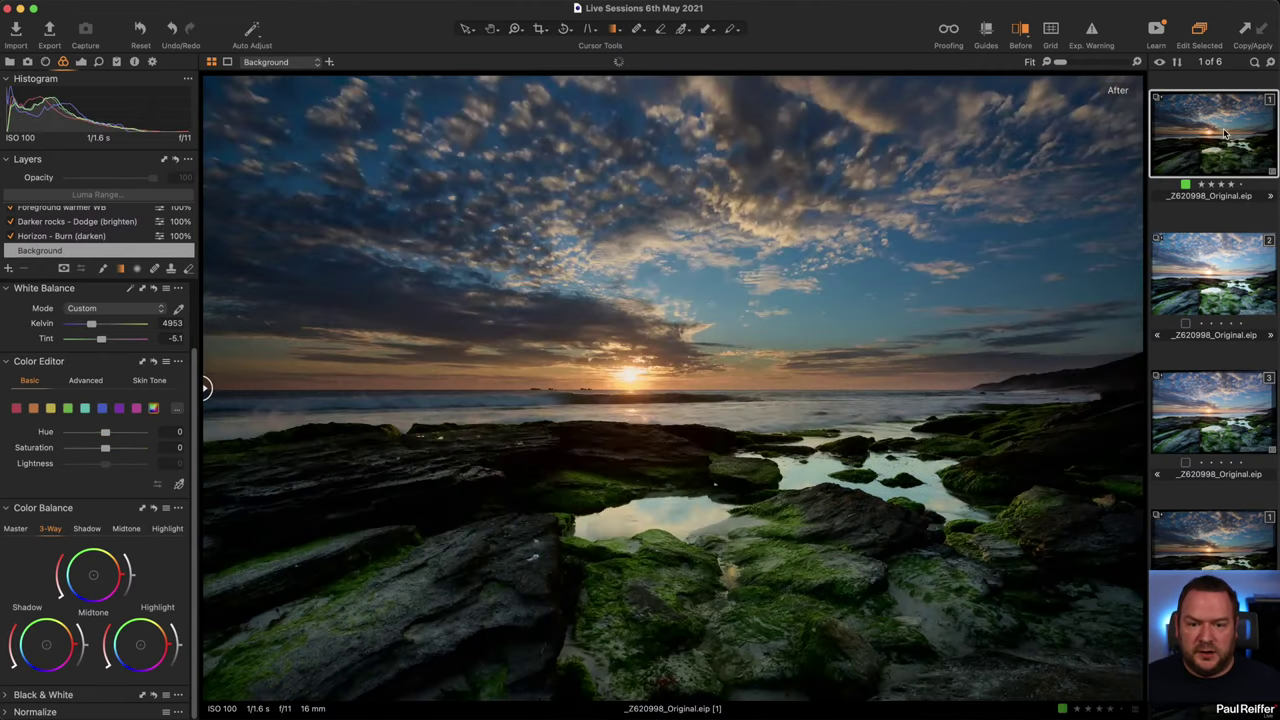
super+click(1222, 407)
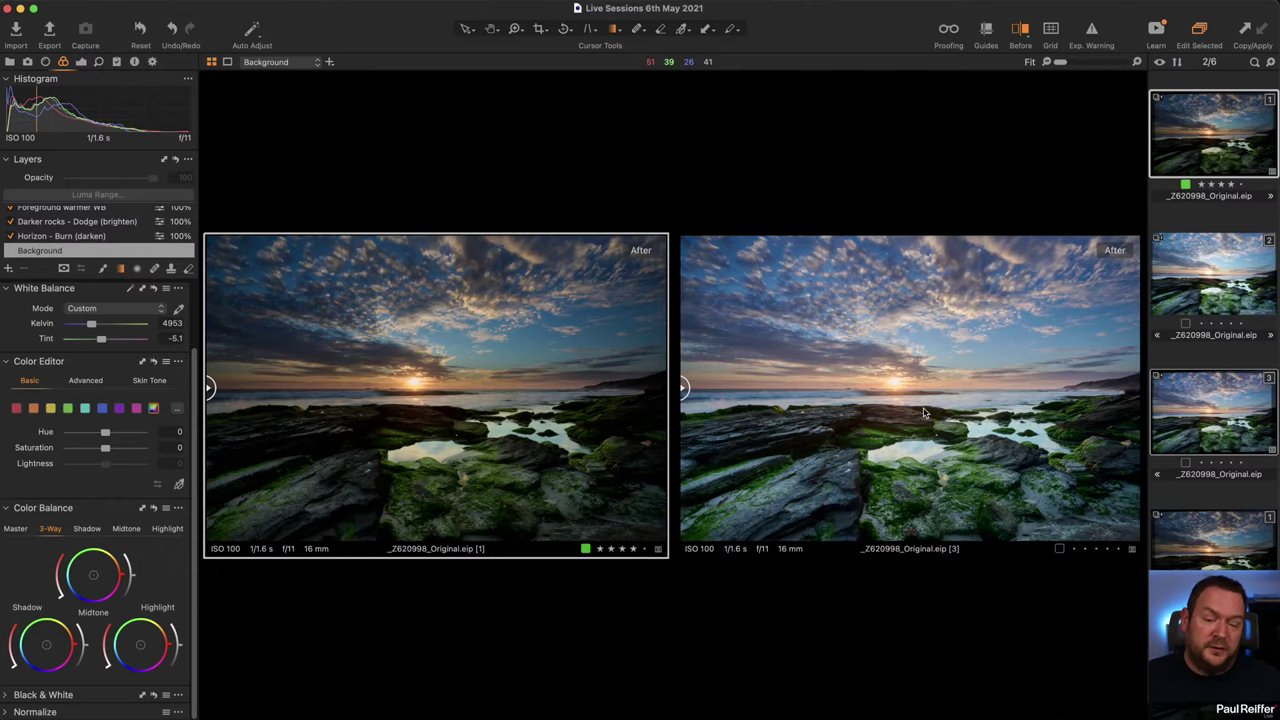
click(1203, 385)
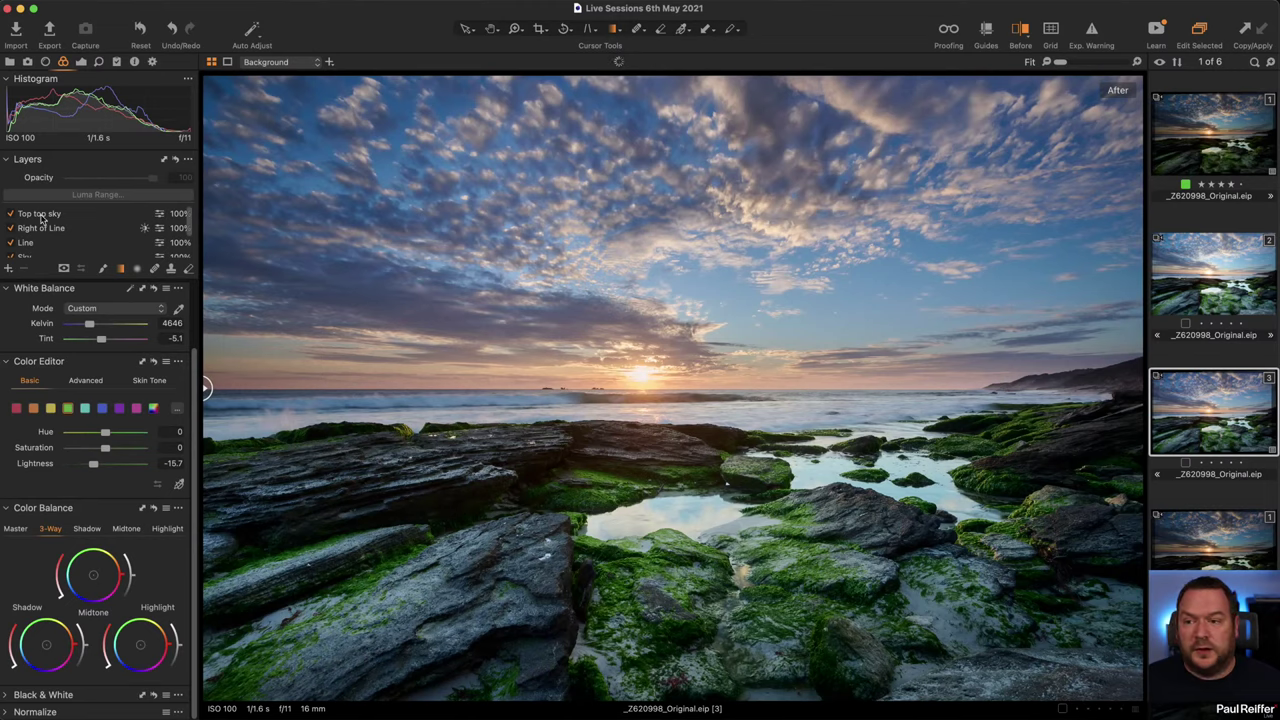
- Add a new filled adjustment layer above the Top top sky layer
click(7, 270)
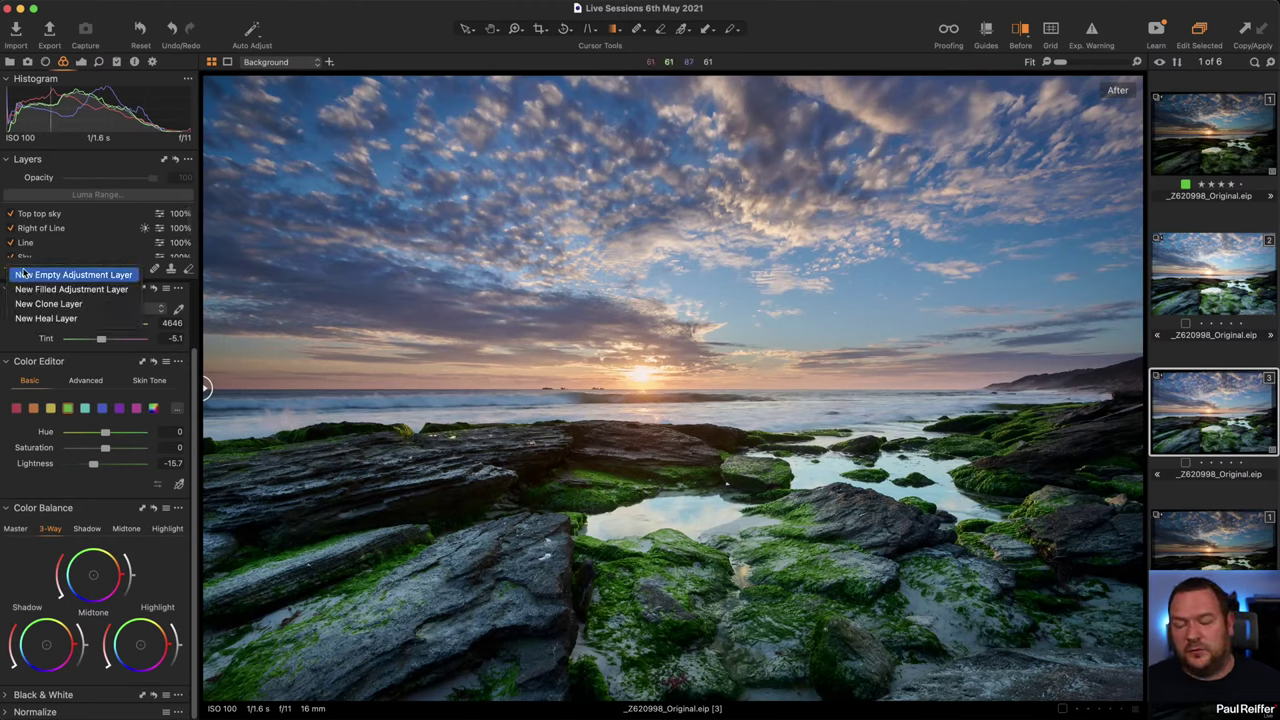
key(Escape)
click(62, 269)
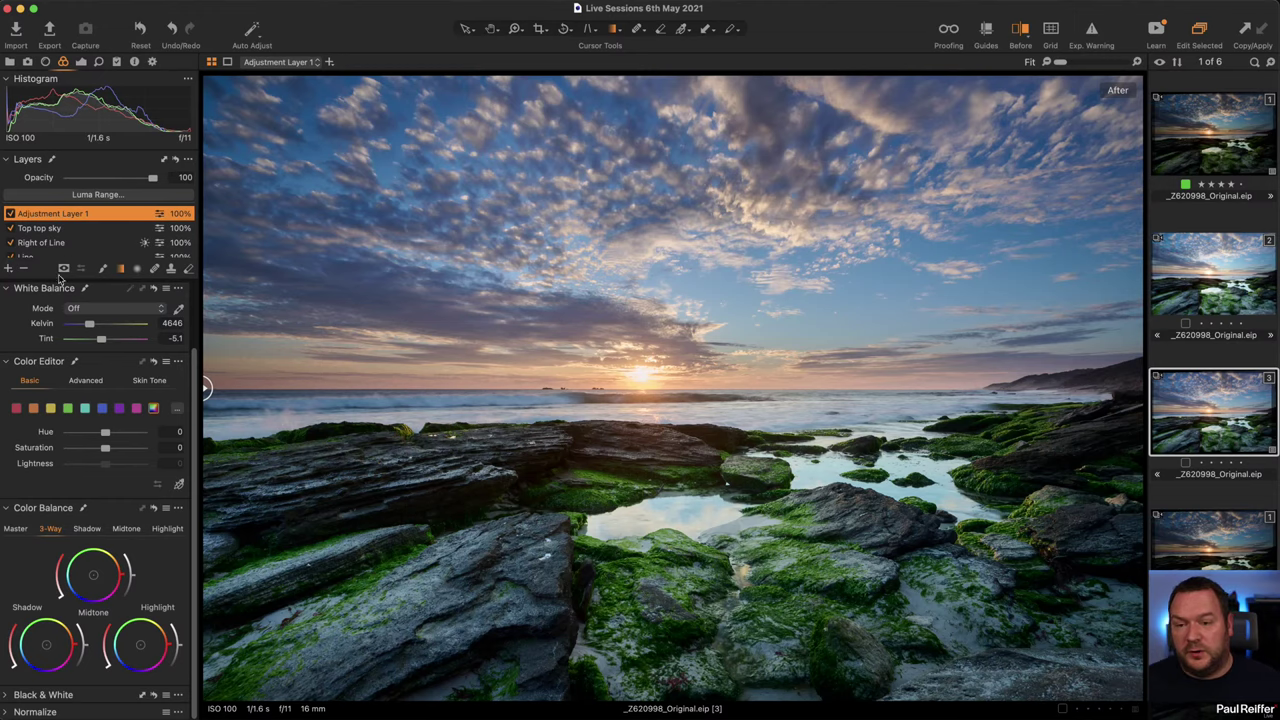
mouse_move(62, 287)
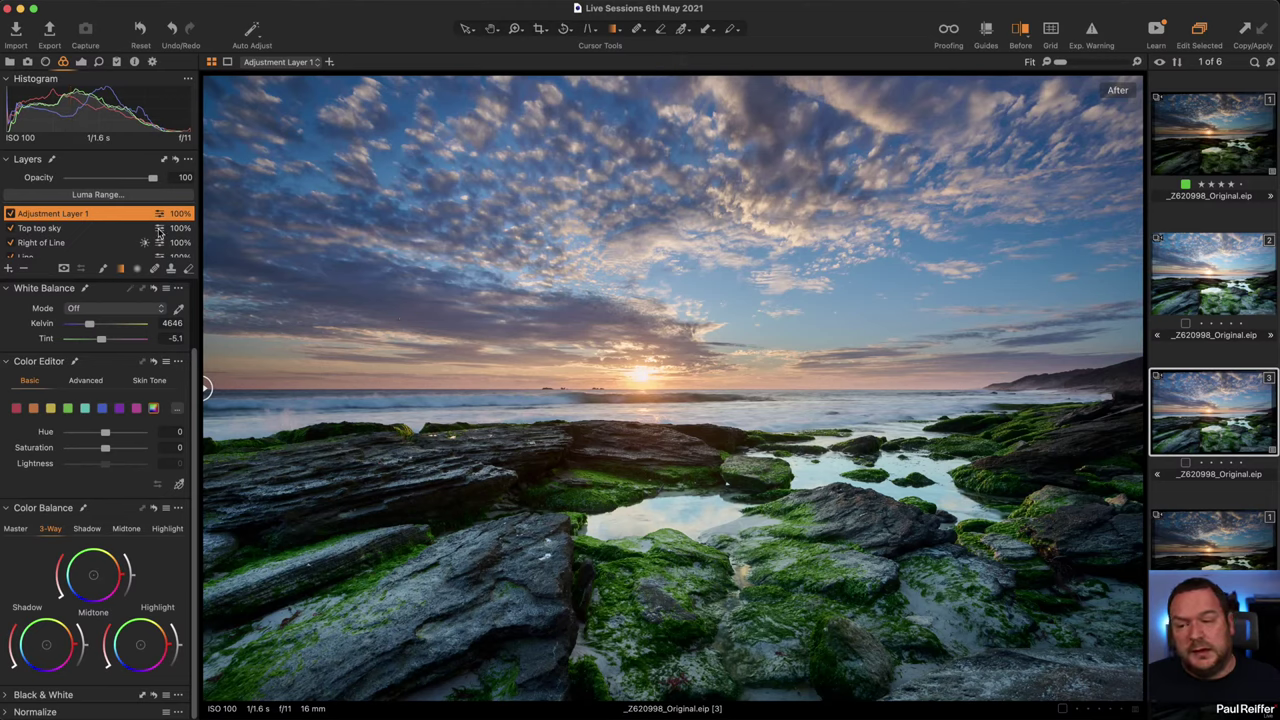
- Try lowering the new filled layer's Exposure to -0.53, and reset it
click(82, 62)
drag(105, 372, 100, 371)
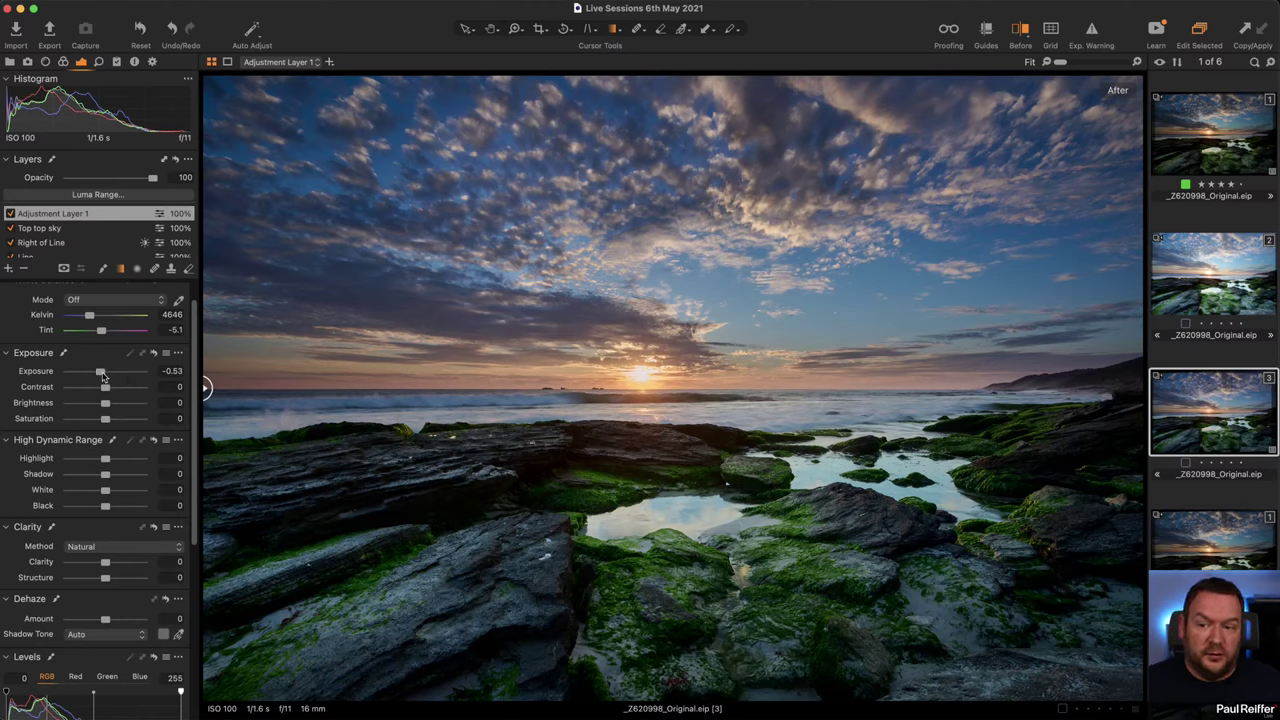
double_click(100, 372)
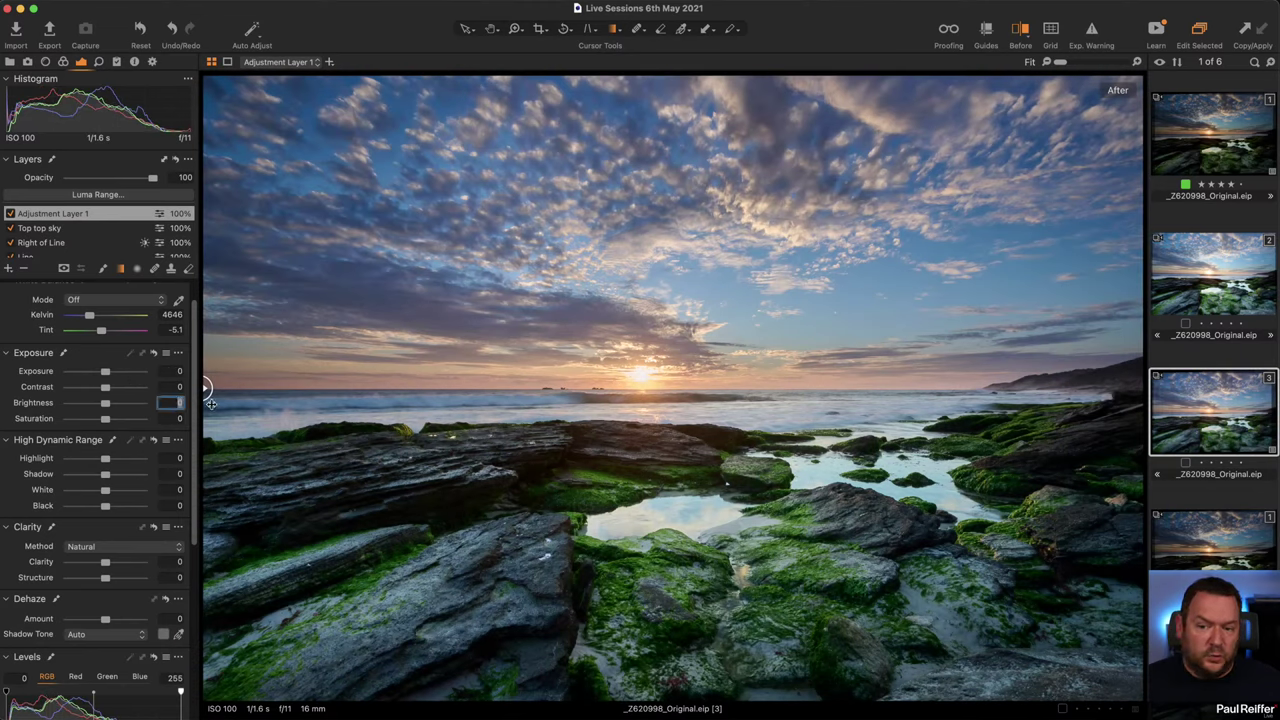
- Set the new filled layer's Brightness to -10 and compare variant 3 with variant 2
key(BackSpace)
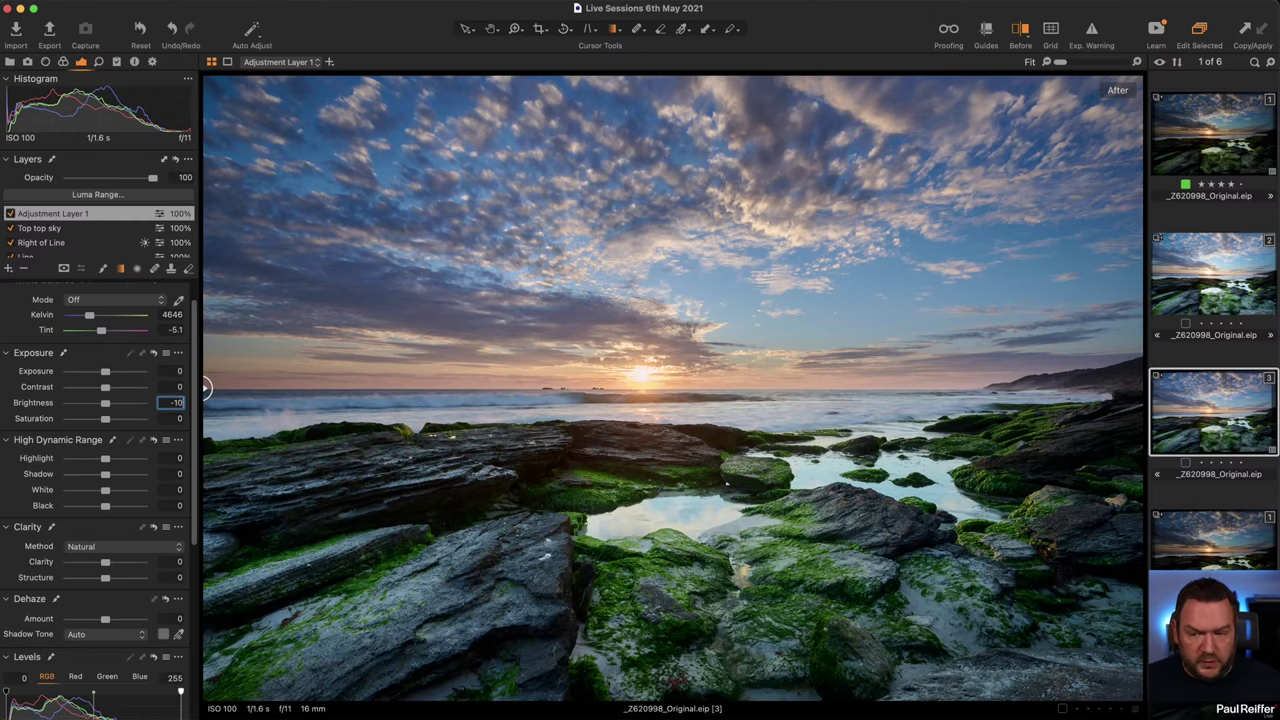
key(Tab)
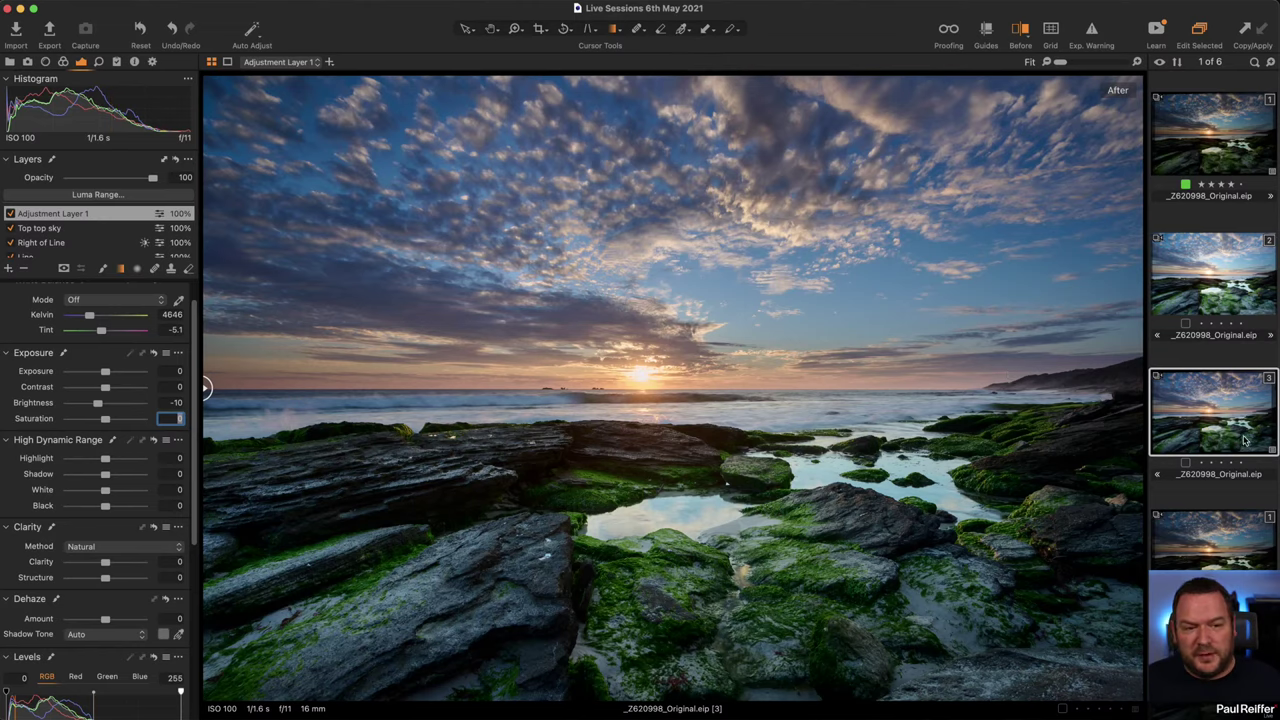
click(1213, 290)
click(1228, 422)
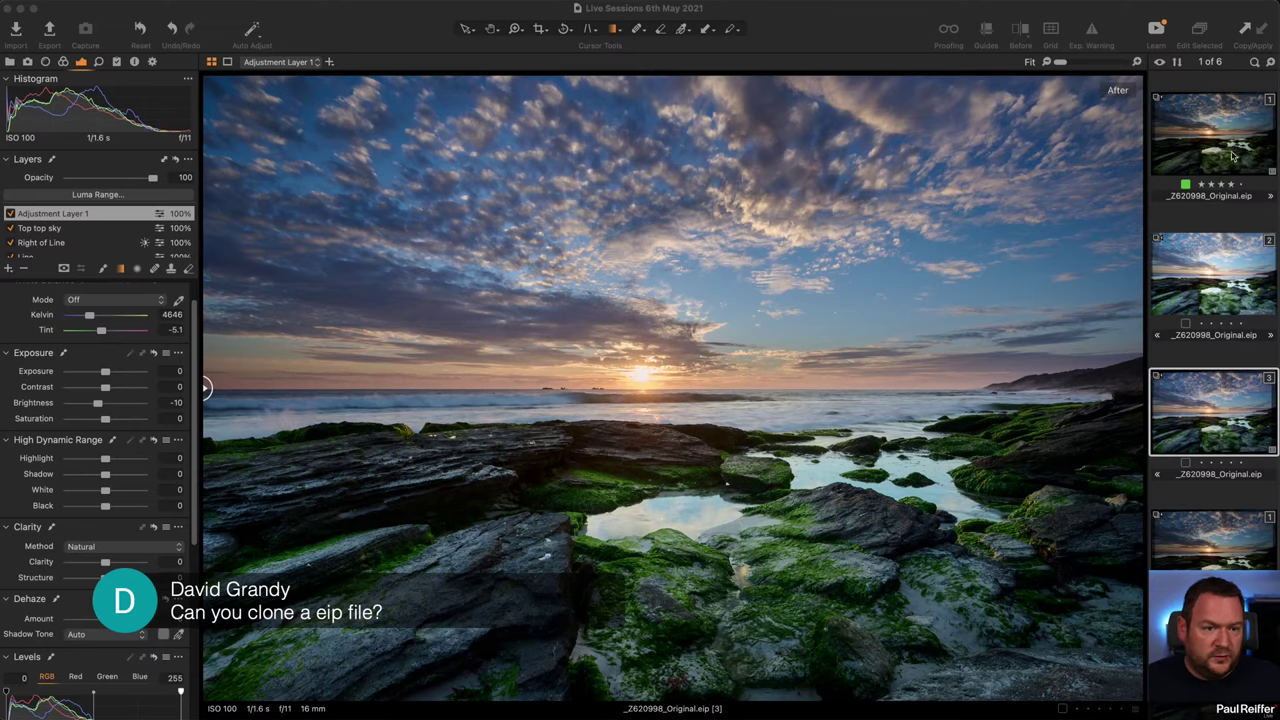
right_click(1207, 147)
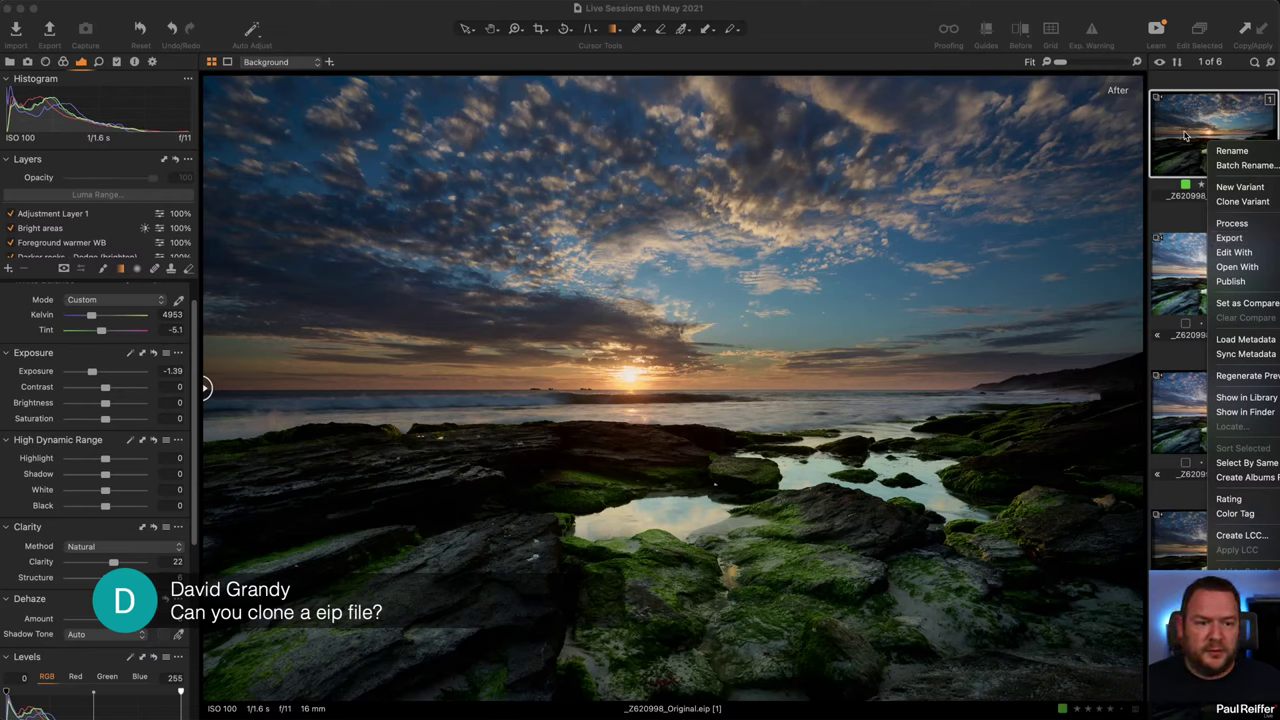
click(679, 371)
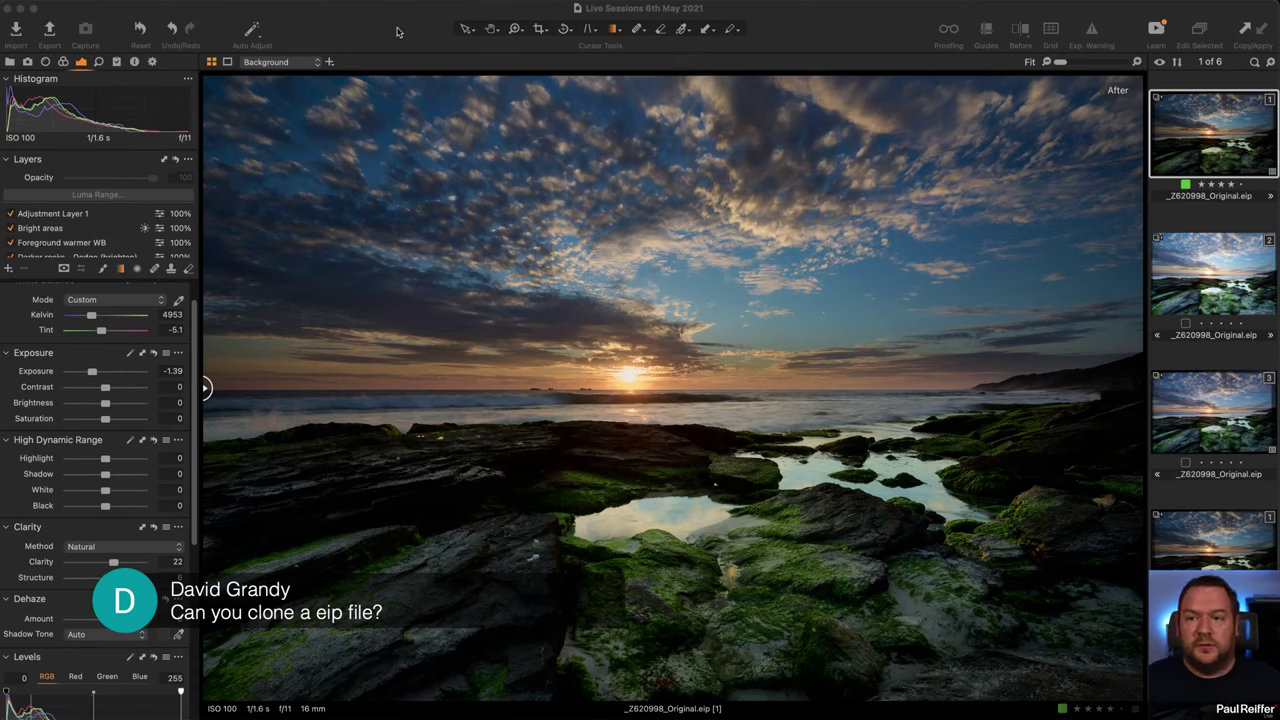
click(312, 3)
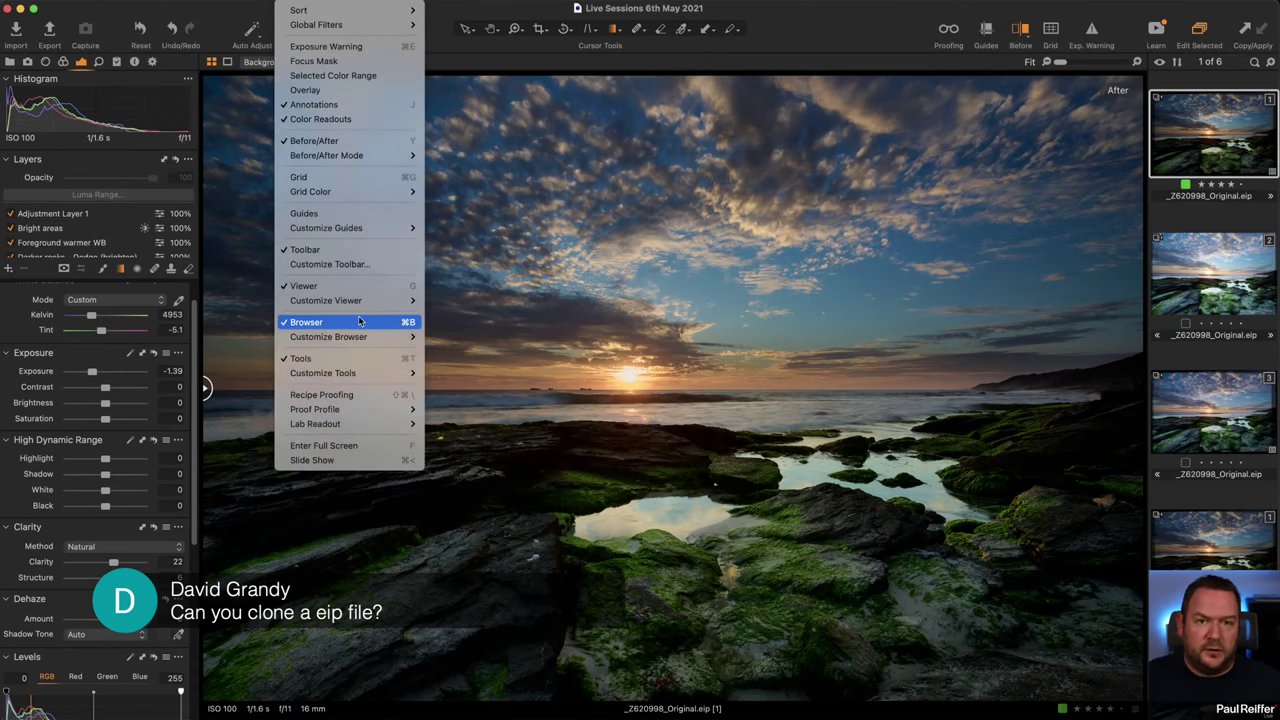
mouse_move(358, 338)
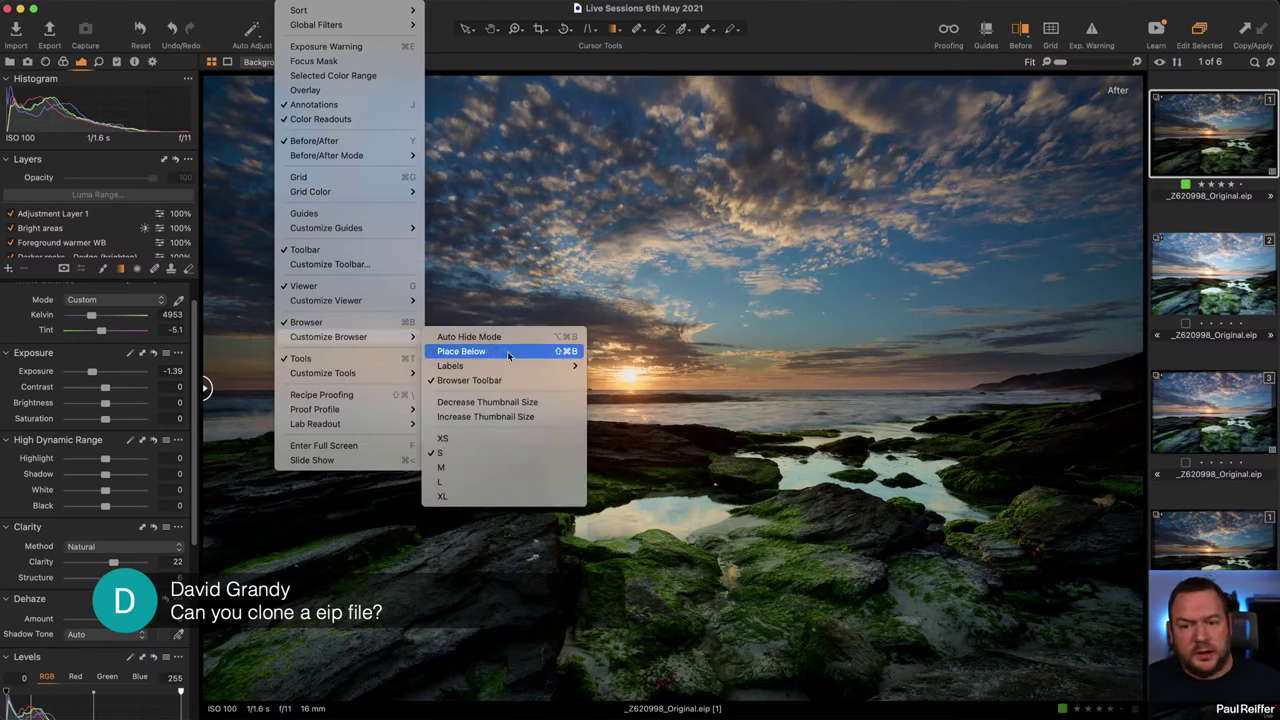
key(Escape)
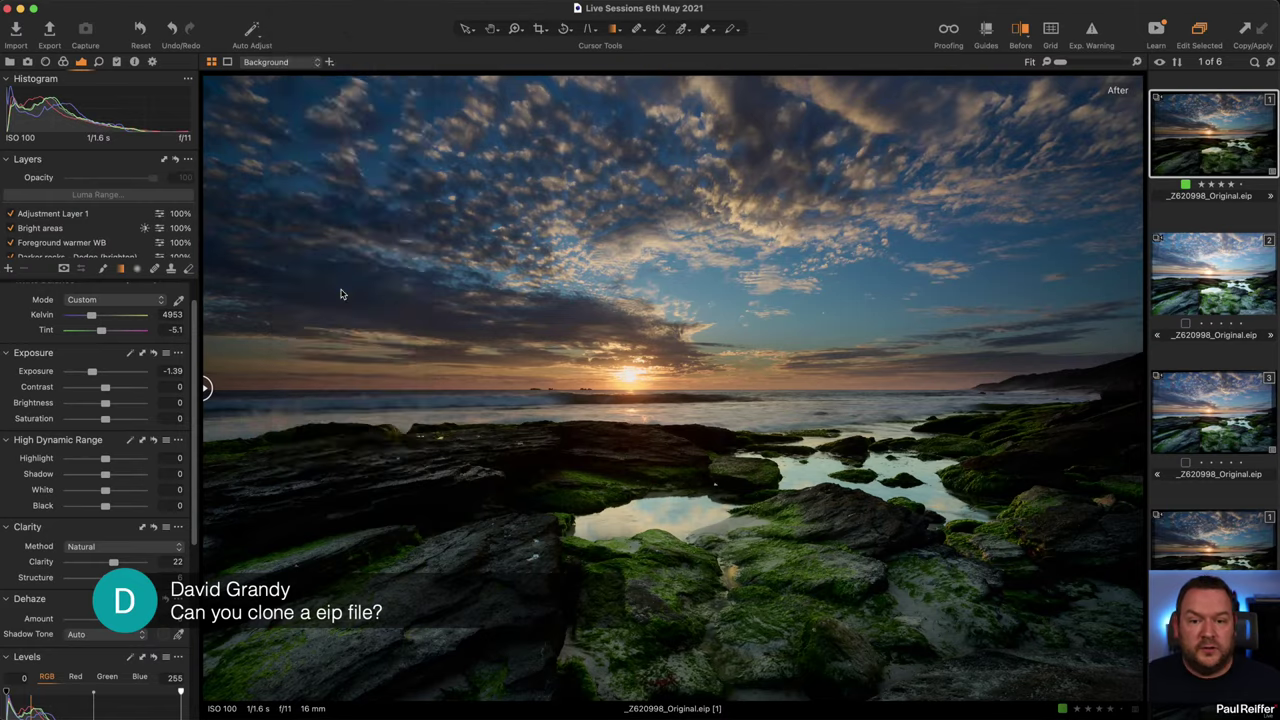
- Hide the viewer to show all thumbnails, and open the Originals export settings for variant 1 of _Z620998_Original.eip
key(alt+super+v)
right_click(252, 118)
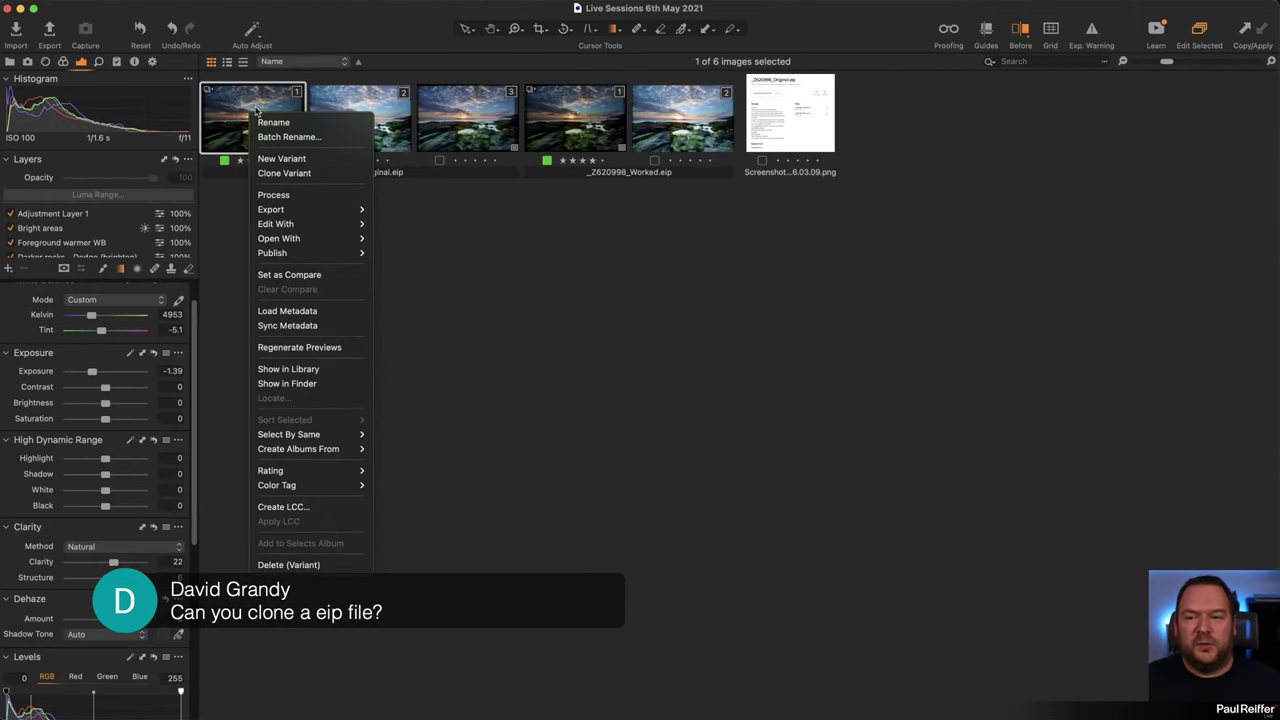
mouse_move(320, 210)
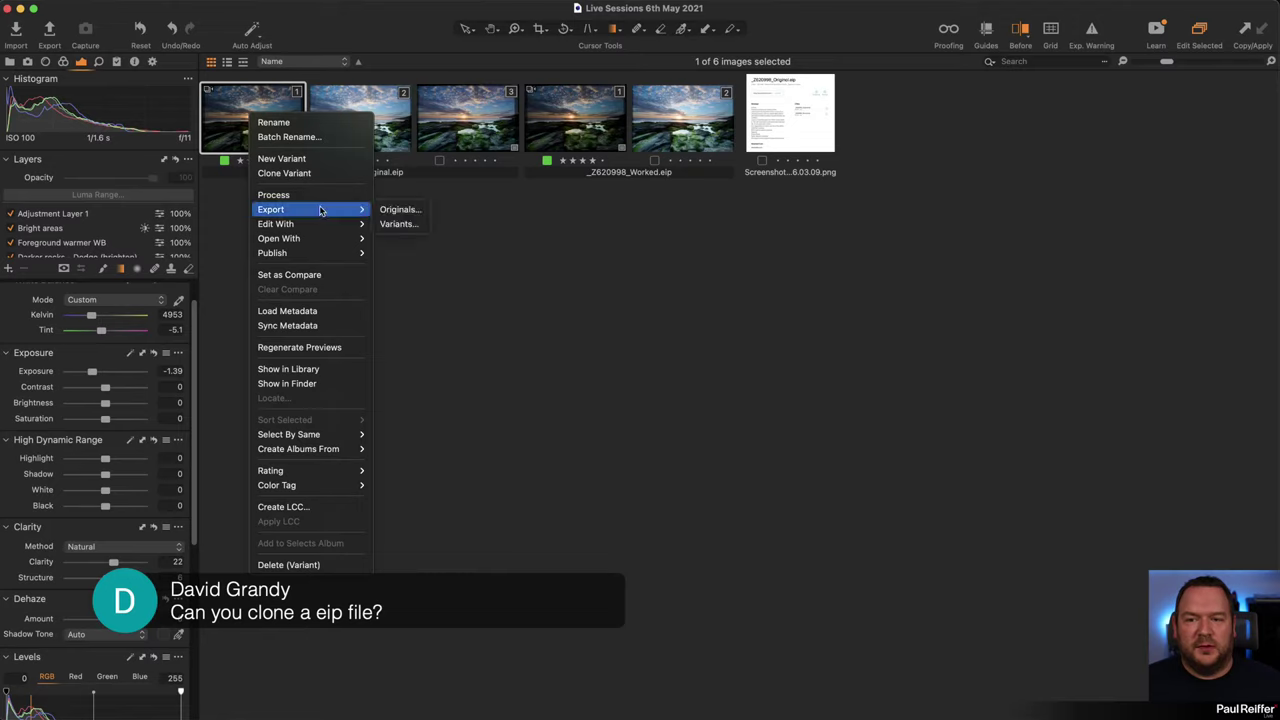
click(400, 210)
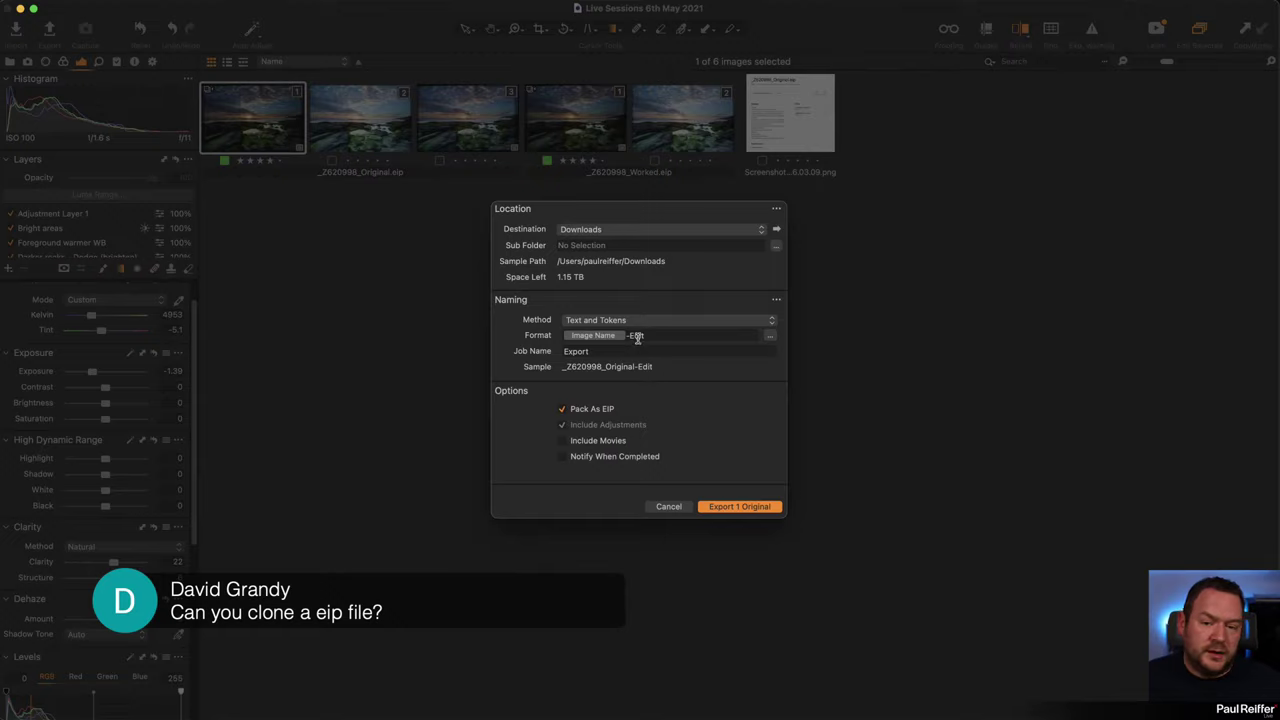
- Change the export name suffix after the Image Name token to "-version 2", and cancel the export
drag(632, 336, 720, 331)
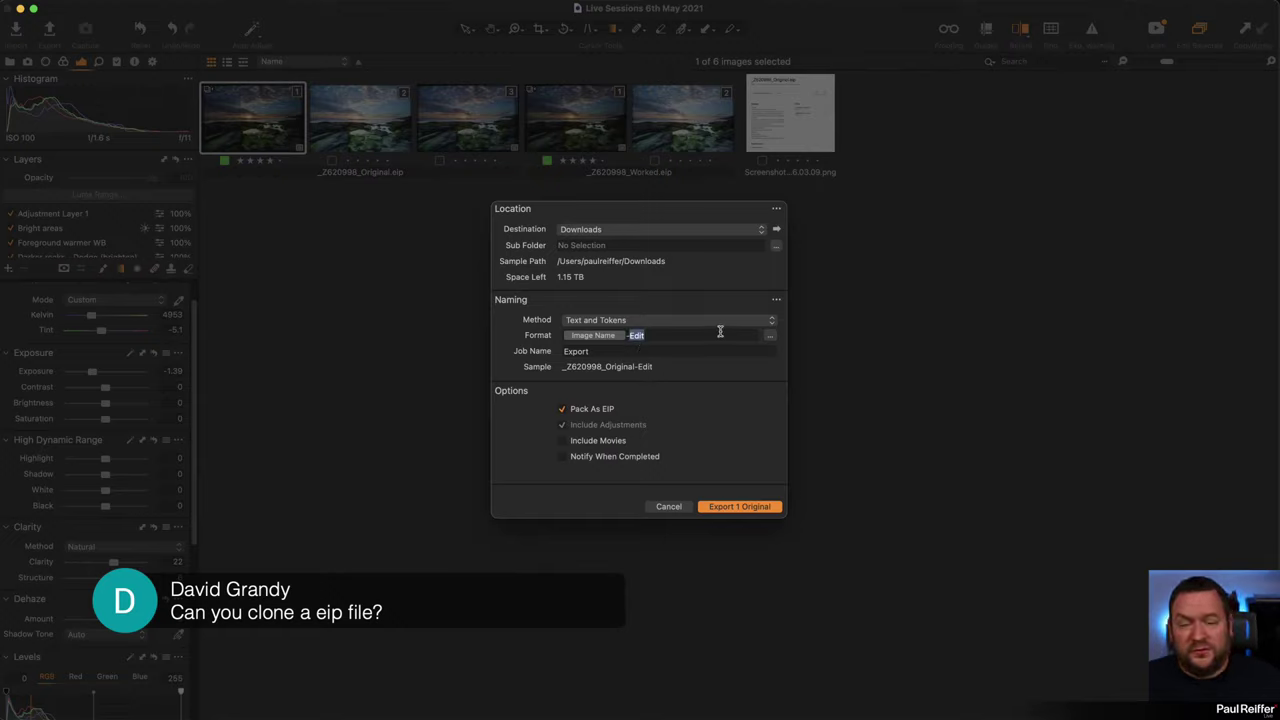
text(version)
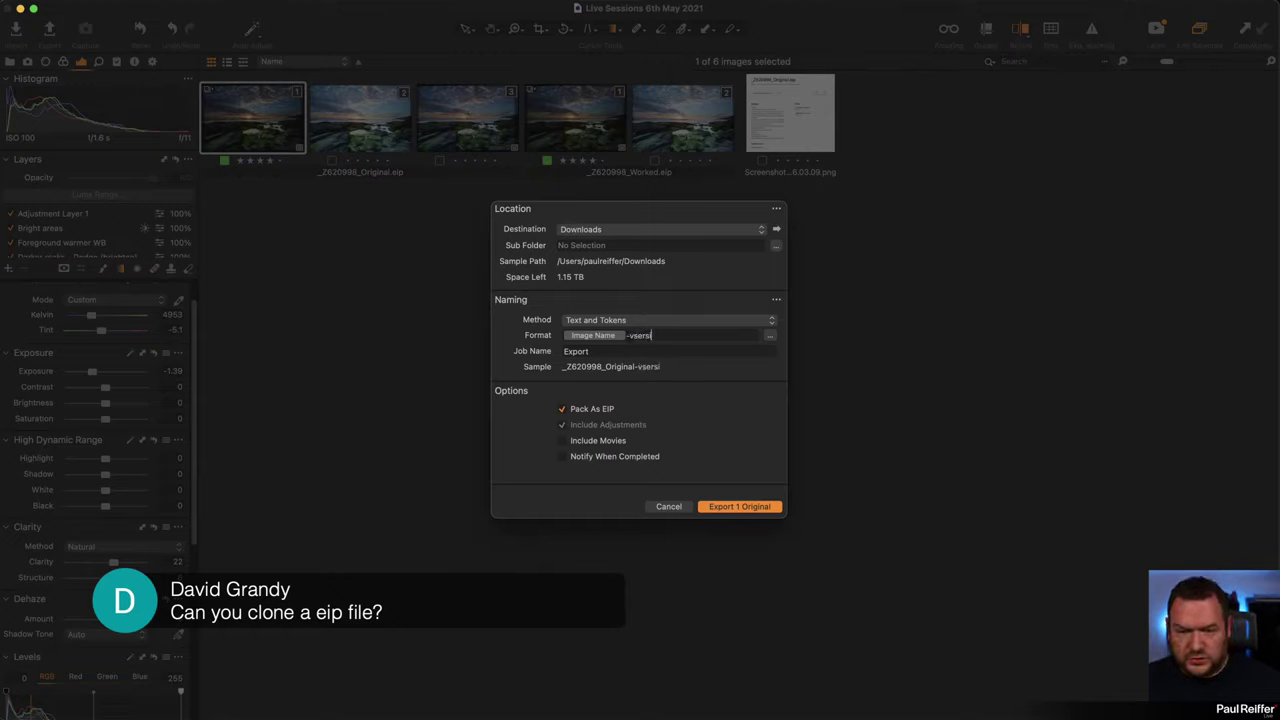
key(BackSpace)
key(BackSpace)
key(BackSpace)
key(BackSpace)
key(BackSpace)
key(BackSpace)
text(ersion 2)
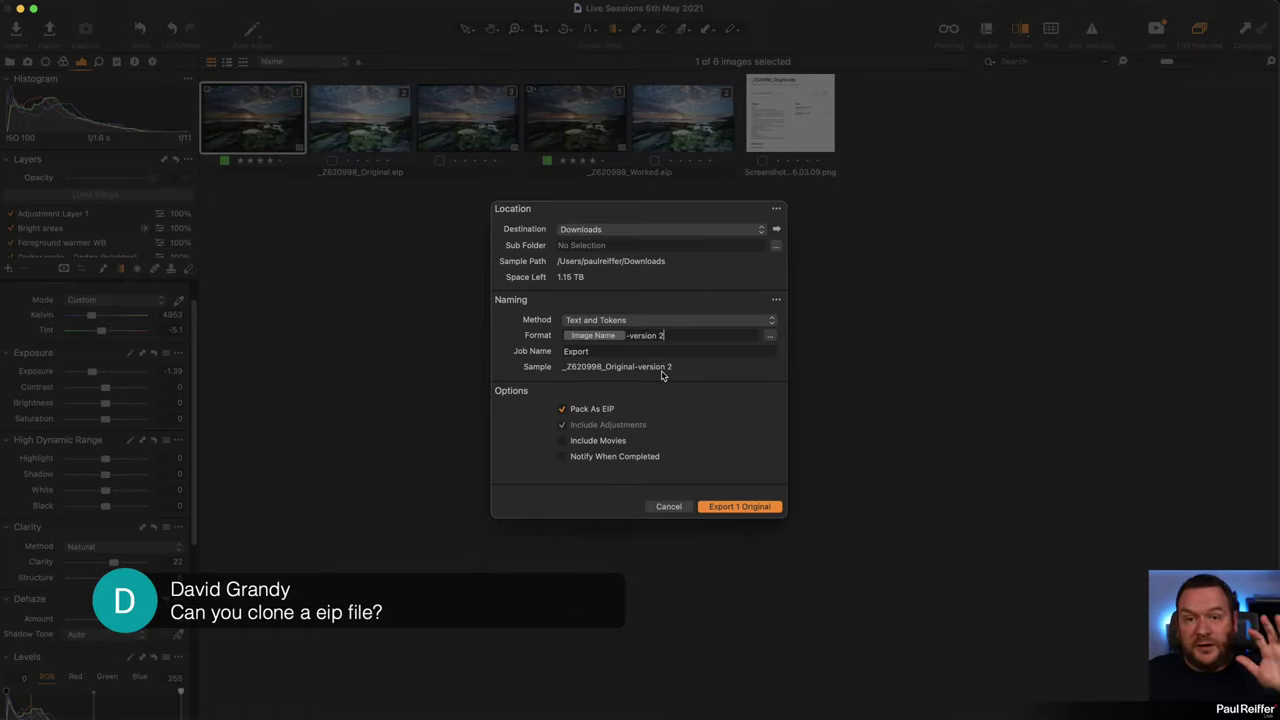
click(660, 506)
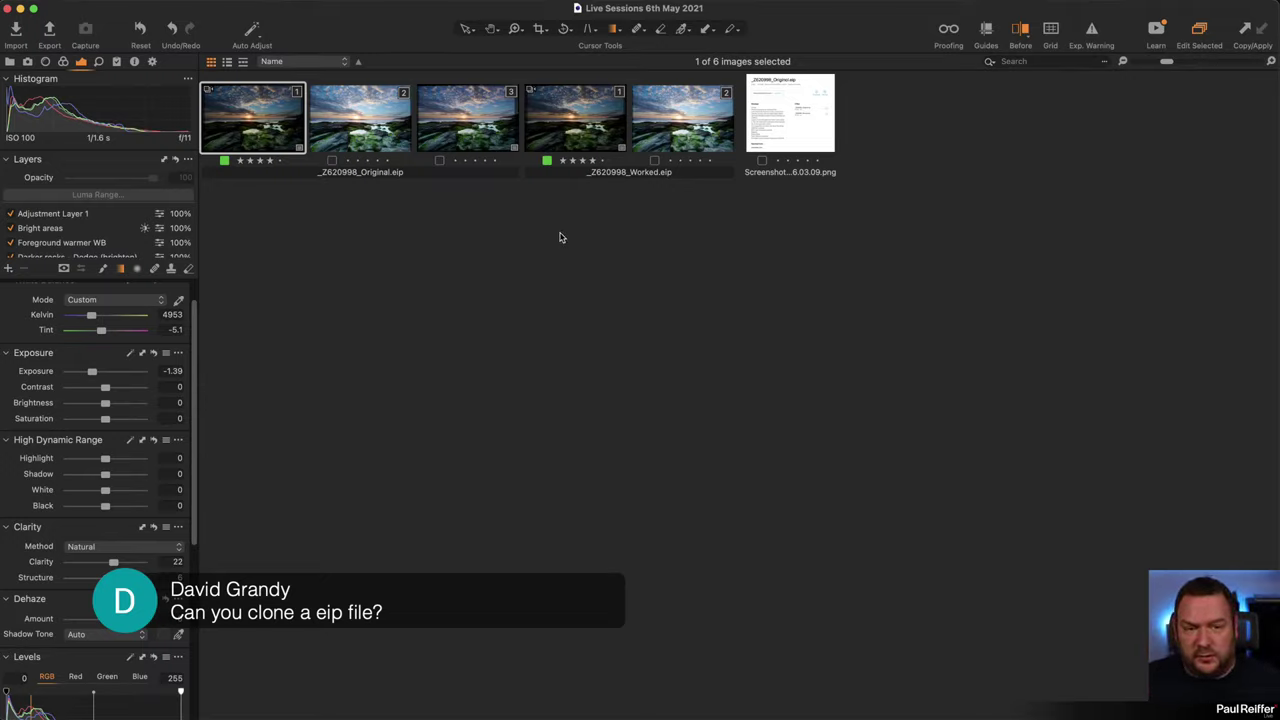
- Show the viewer again and open variant 3 of _Z620998_Original.eip
click(293, 8)
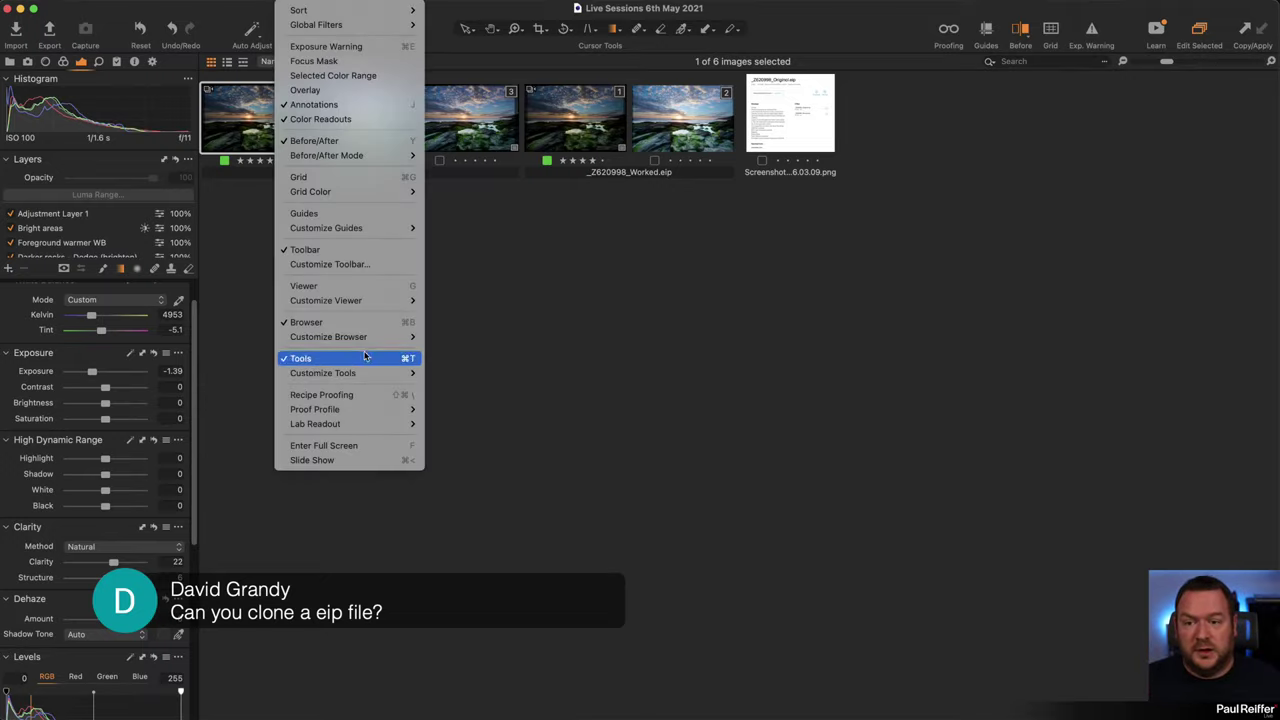
click(310, 286)
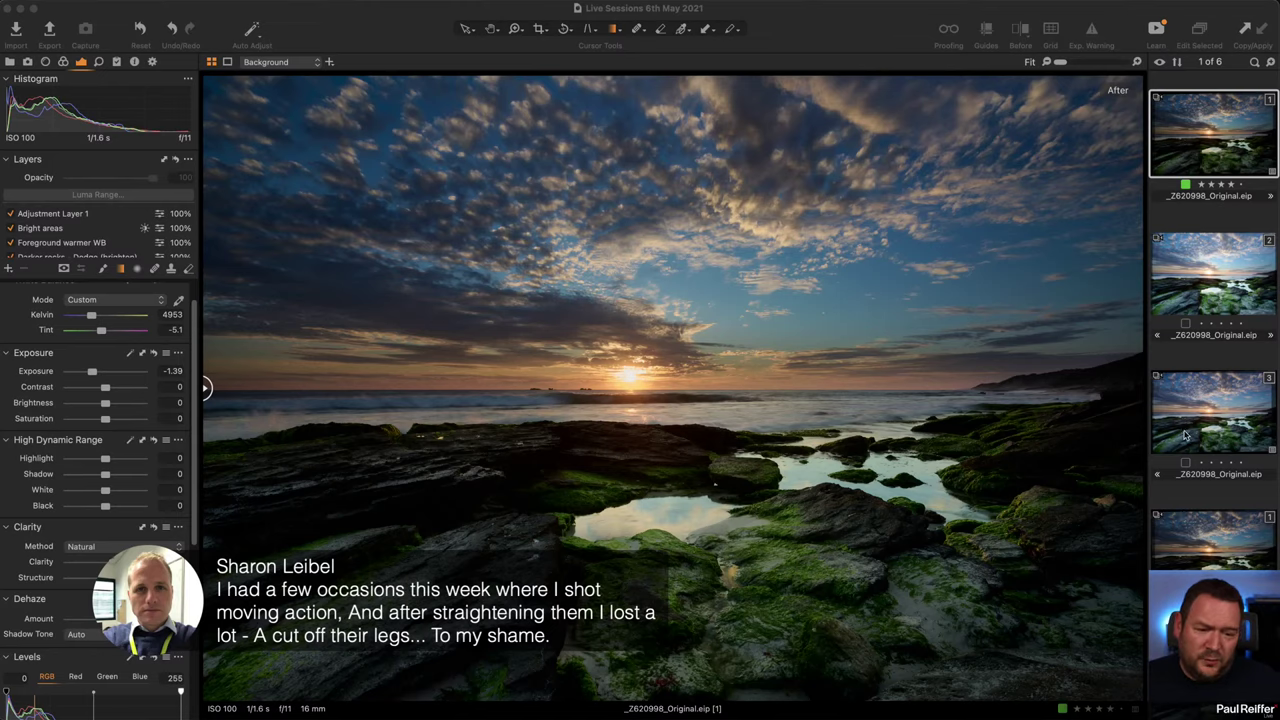
click(1222, 430)
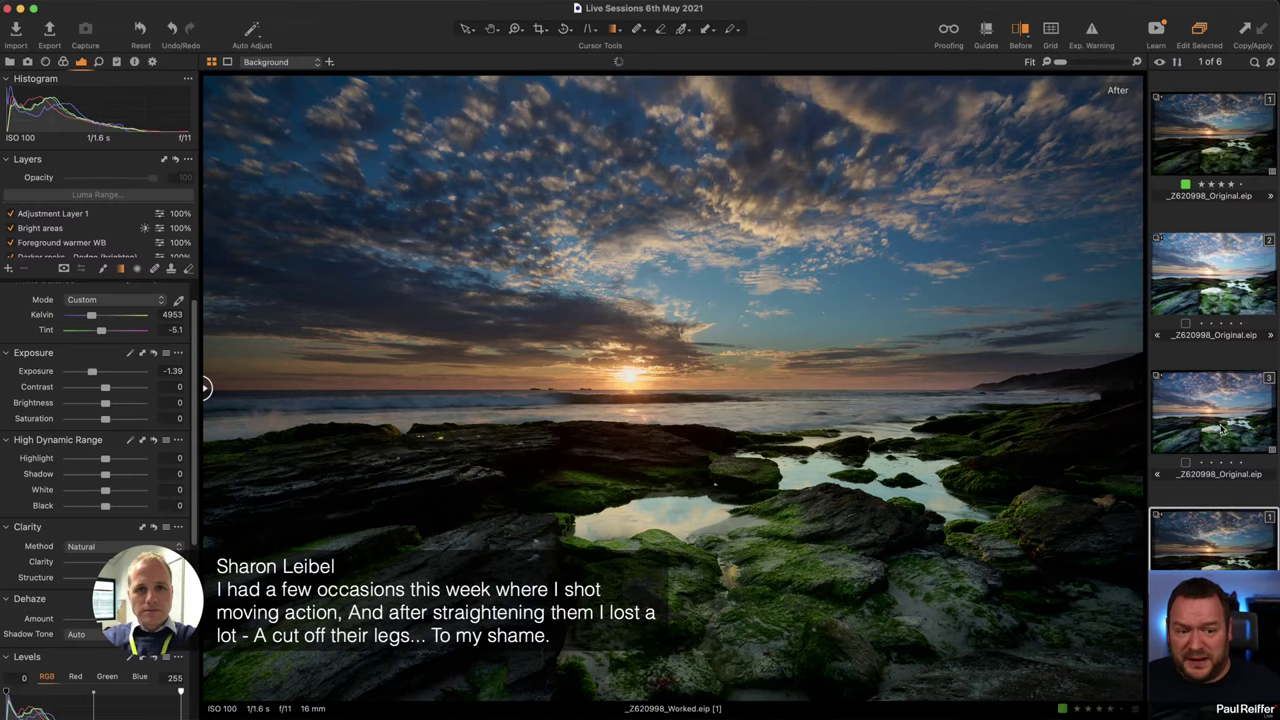
- Apply a horizontal Keystone correction with the upper guide's right end slightly lowered, giving Horizontal -4.55, Vertical 0.05 and Angle -0.44
key(r)
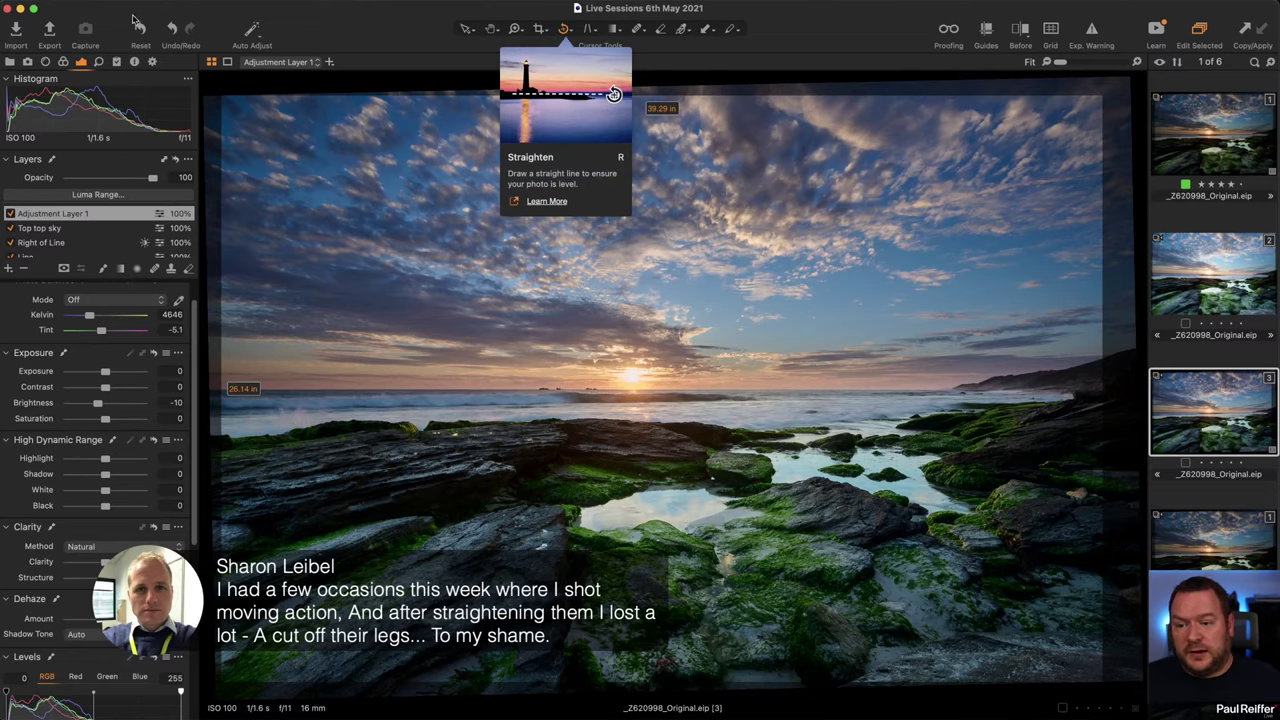
click(45, 62)
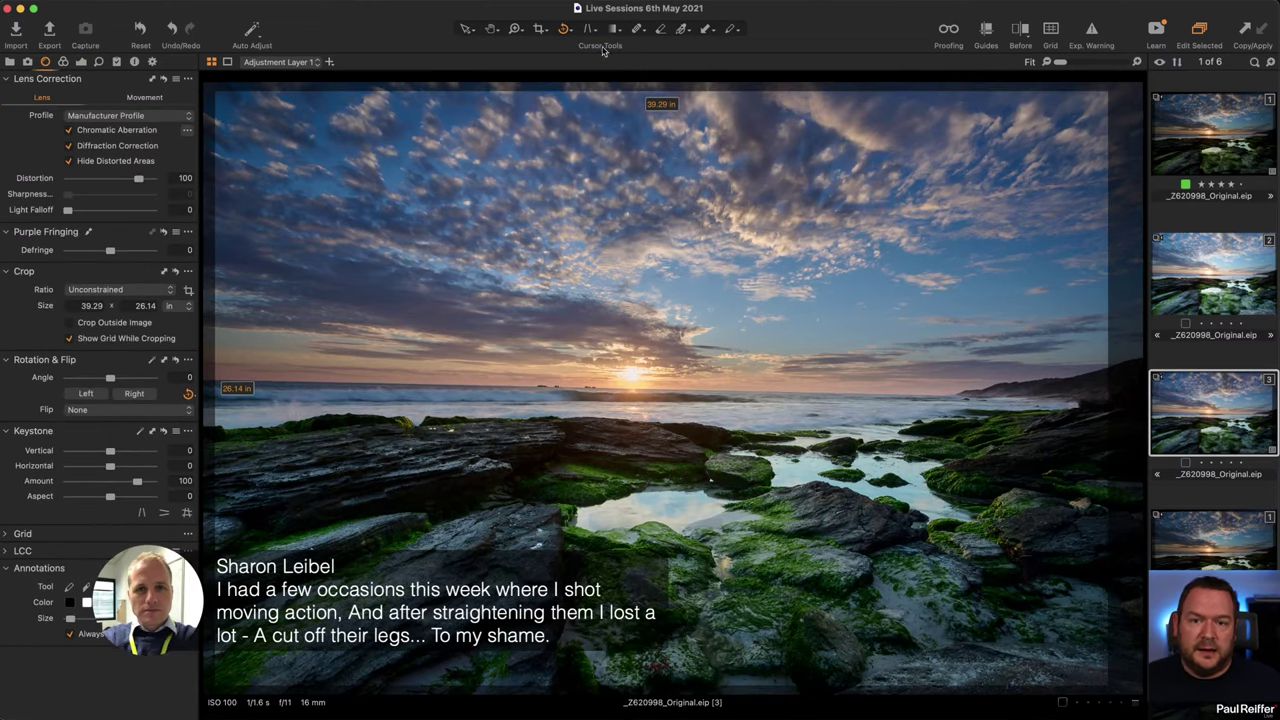
click(587, 29)
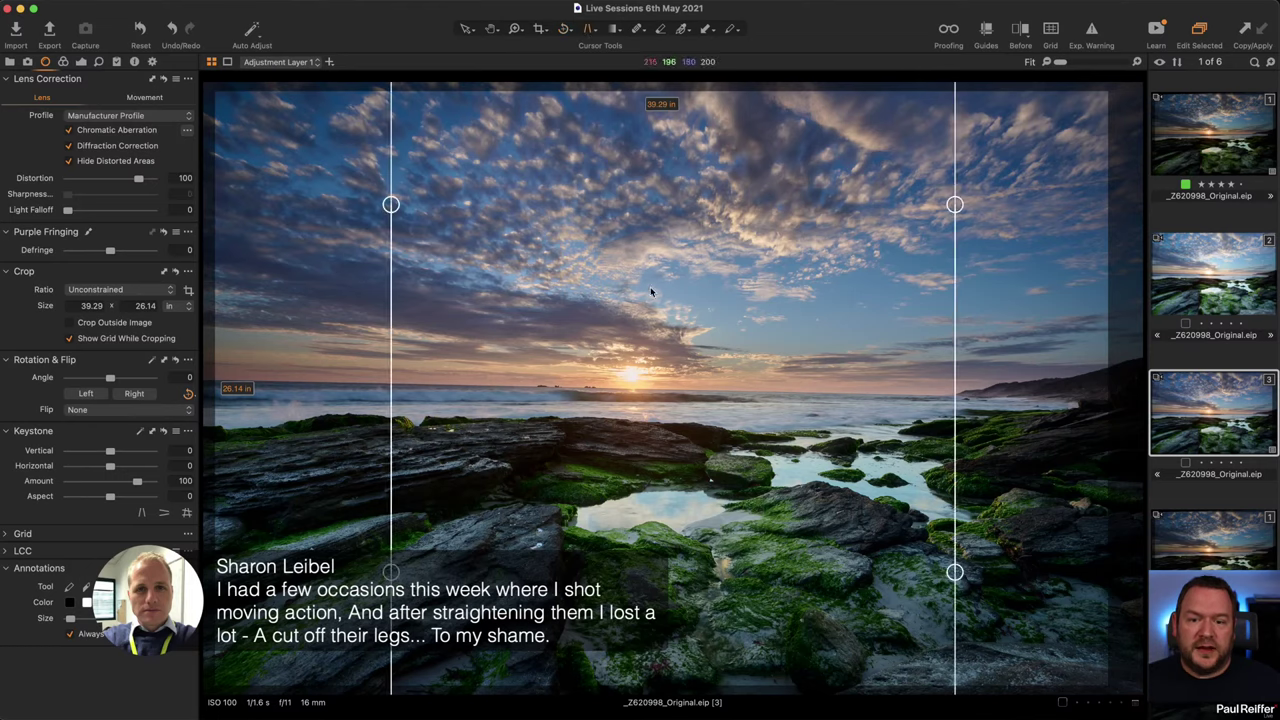
click(590, 31)
click(652, 50)
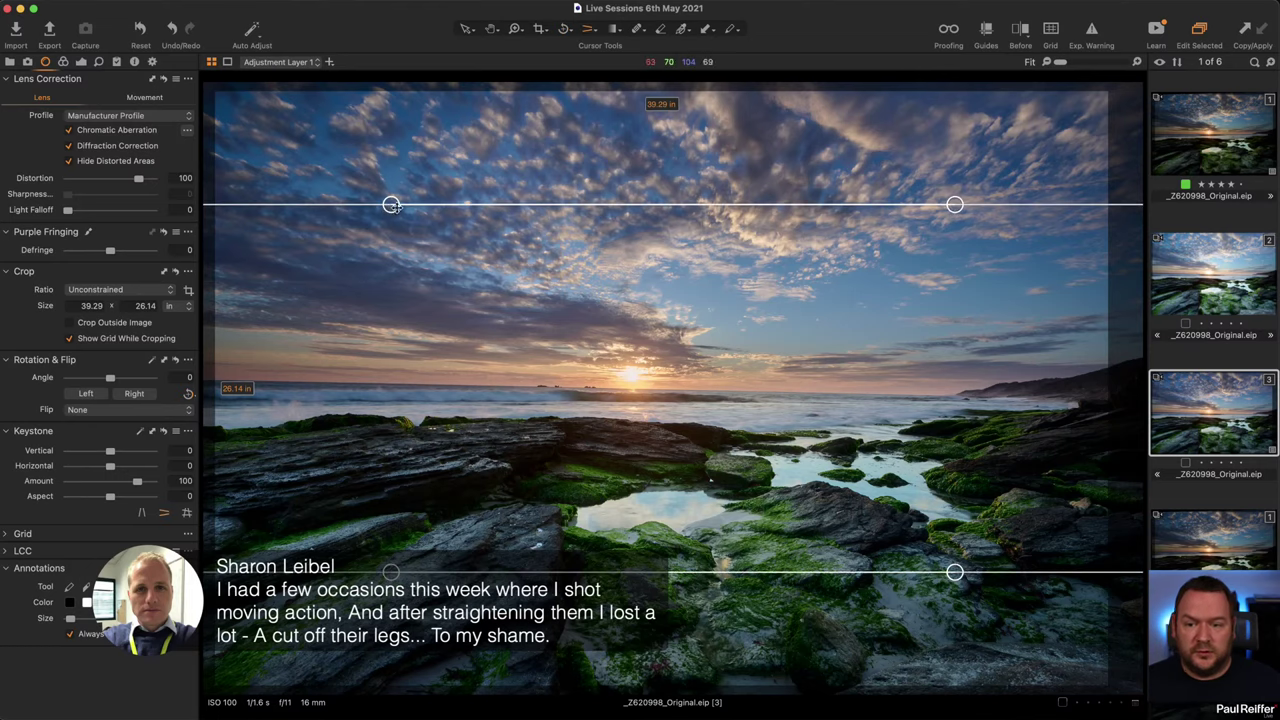
drag(955, 205, 958, 215)
click(674, 387)
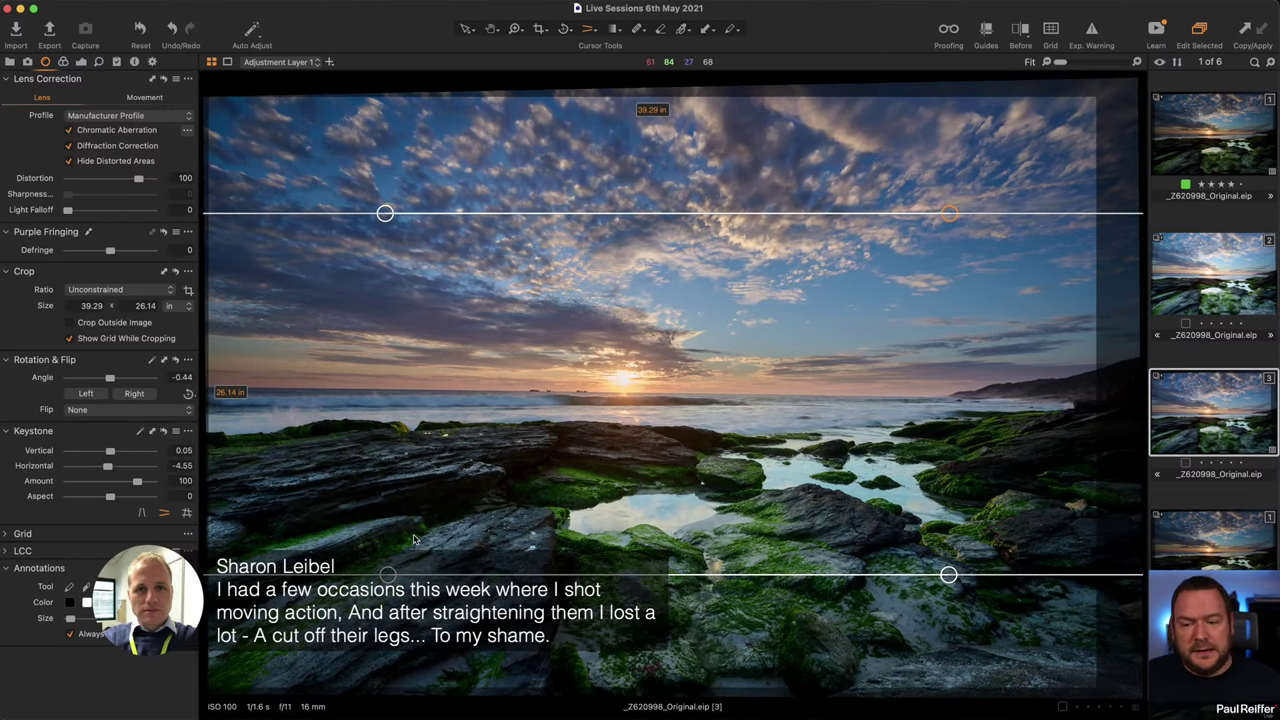
- Refine the horizontal Keystone correction twice by shifting the lower guide's left end, ending at Horizontal -2.89, Vertical 0.03 and Angle -0.59
drag(387, 574, 389, 565)
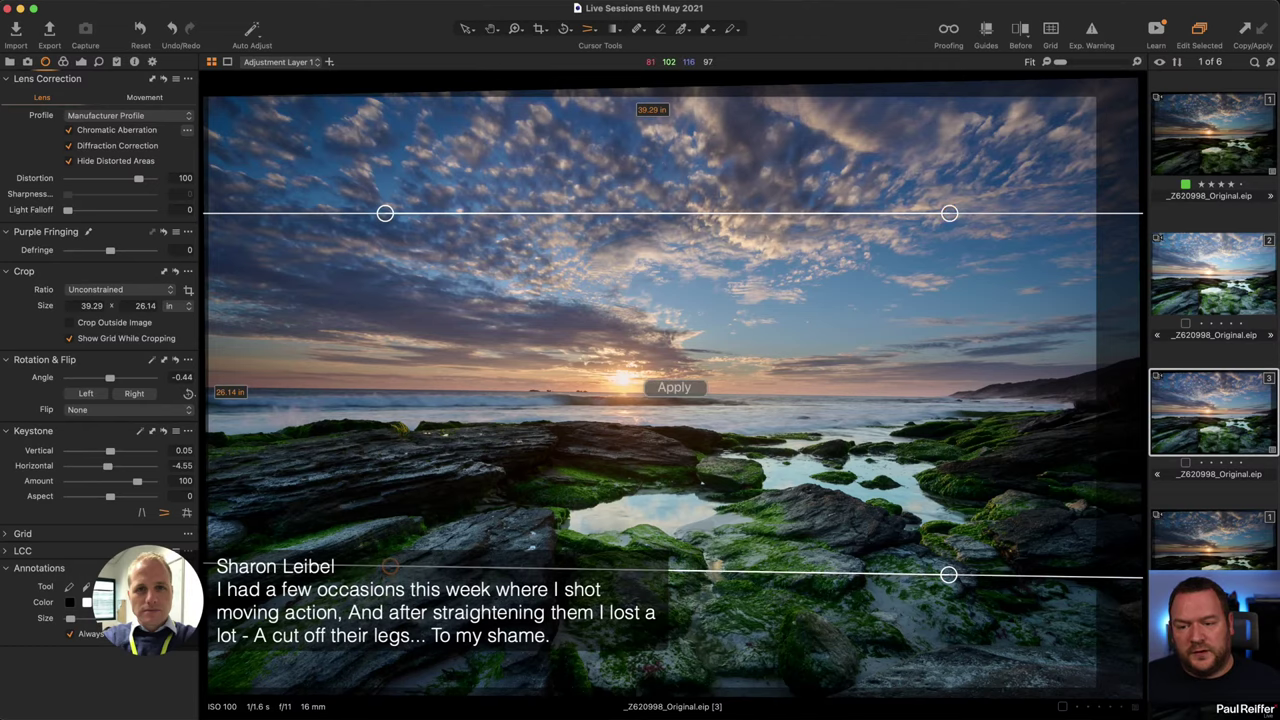
click(677, 386)
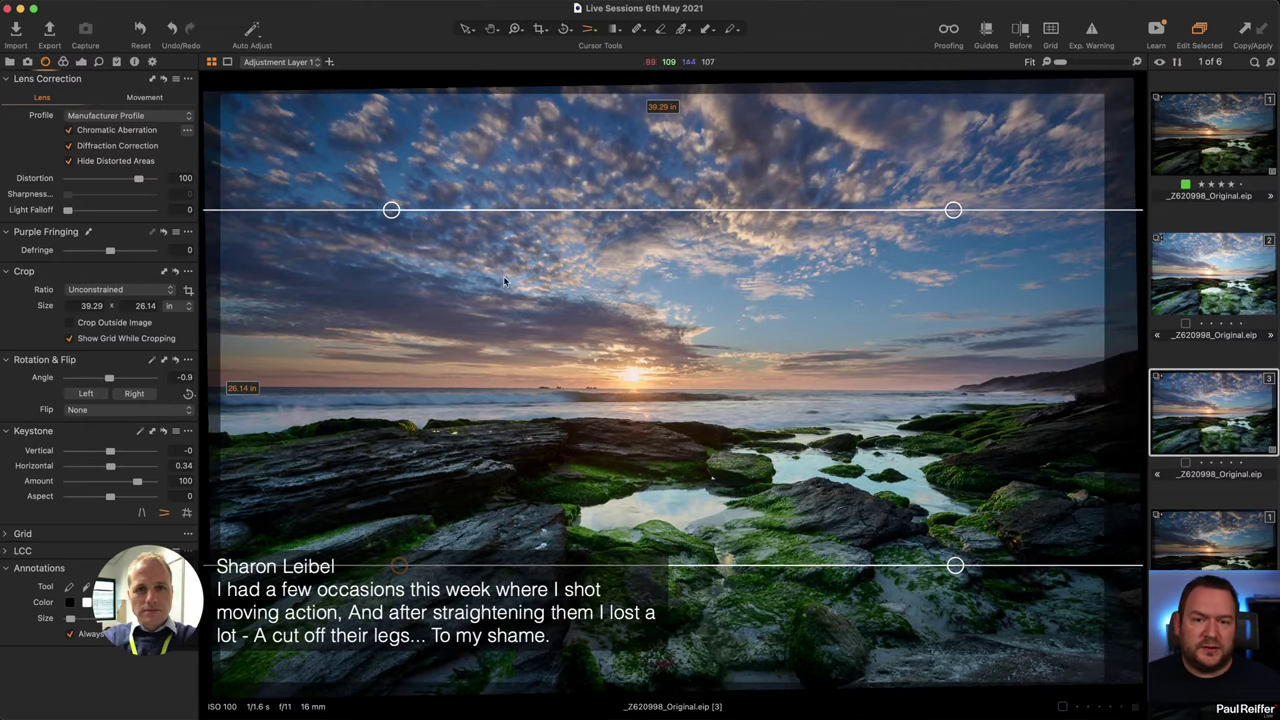
drag(398, 566, 400, 563)
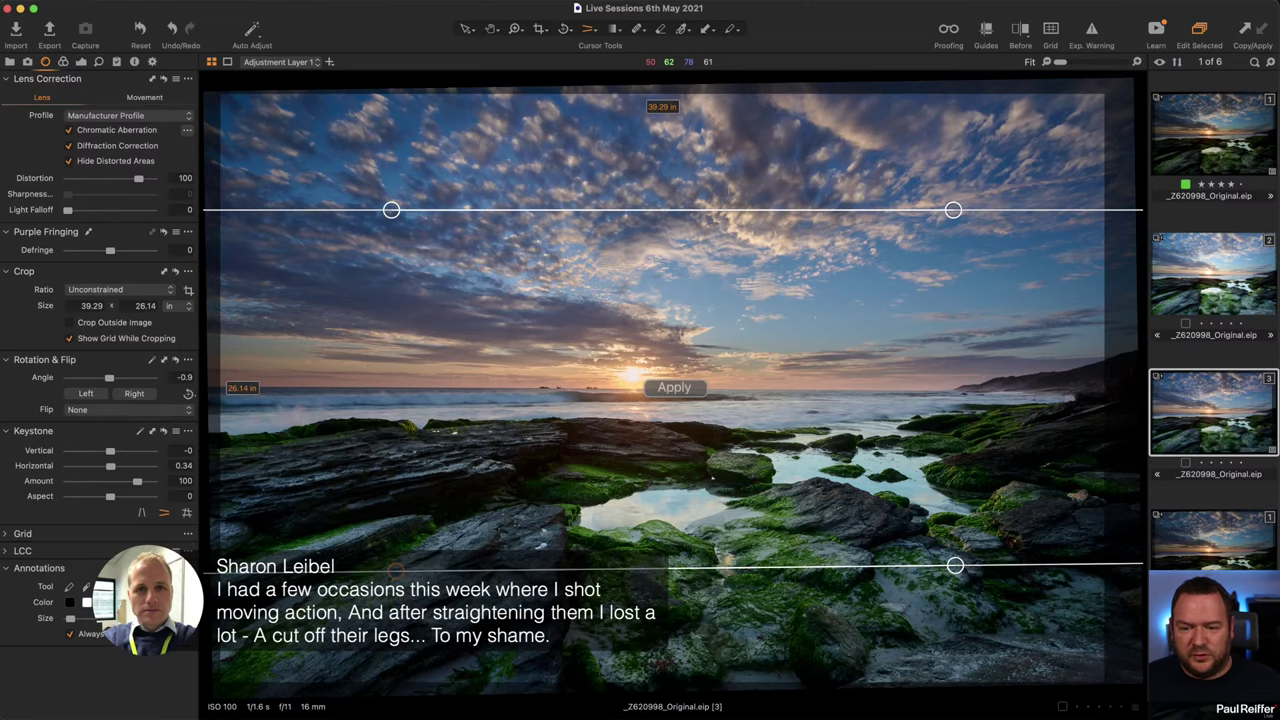
click(666, 389)
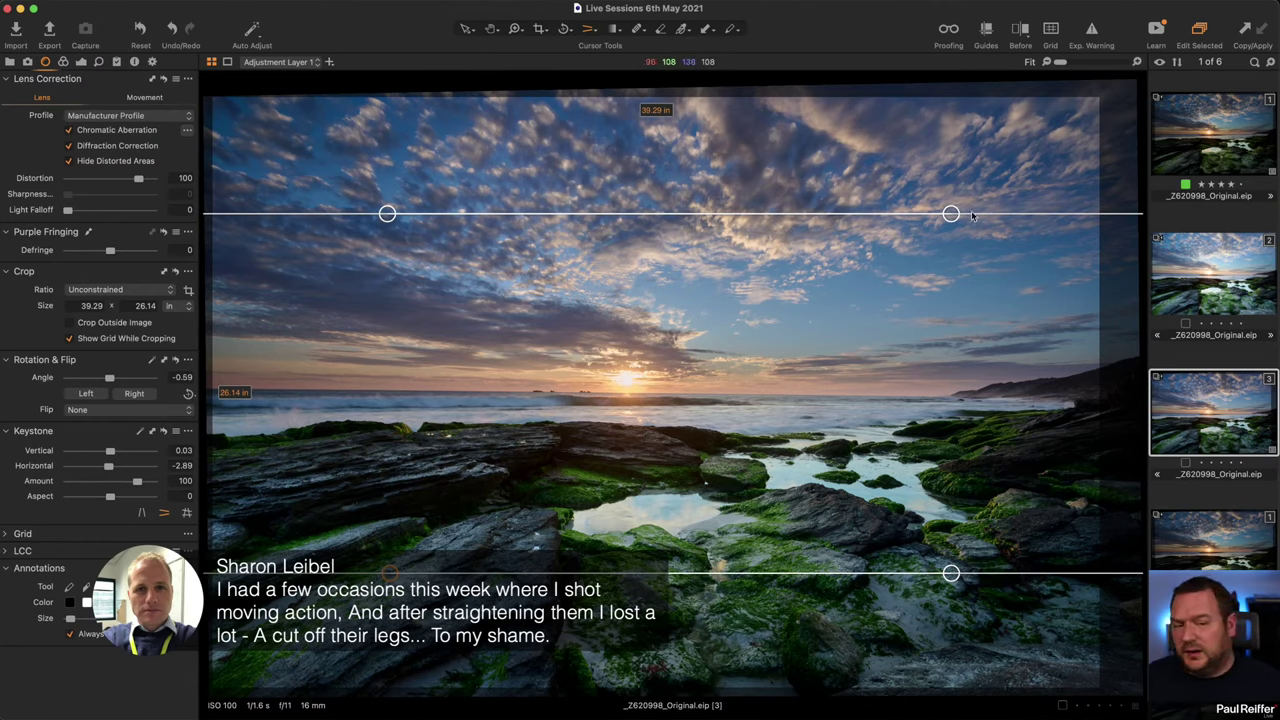
- Undo the horizontal Keystone corrections on variant 3 of _Z620998_Original.eip
key(super+z)
key(super+z)
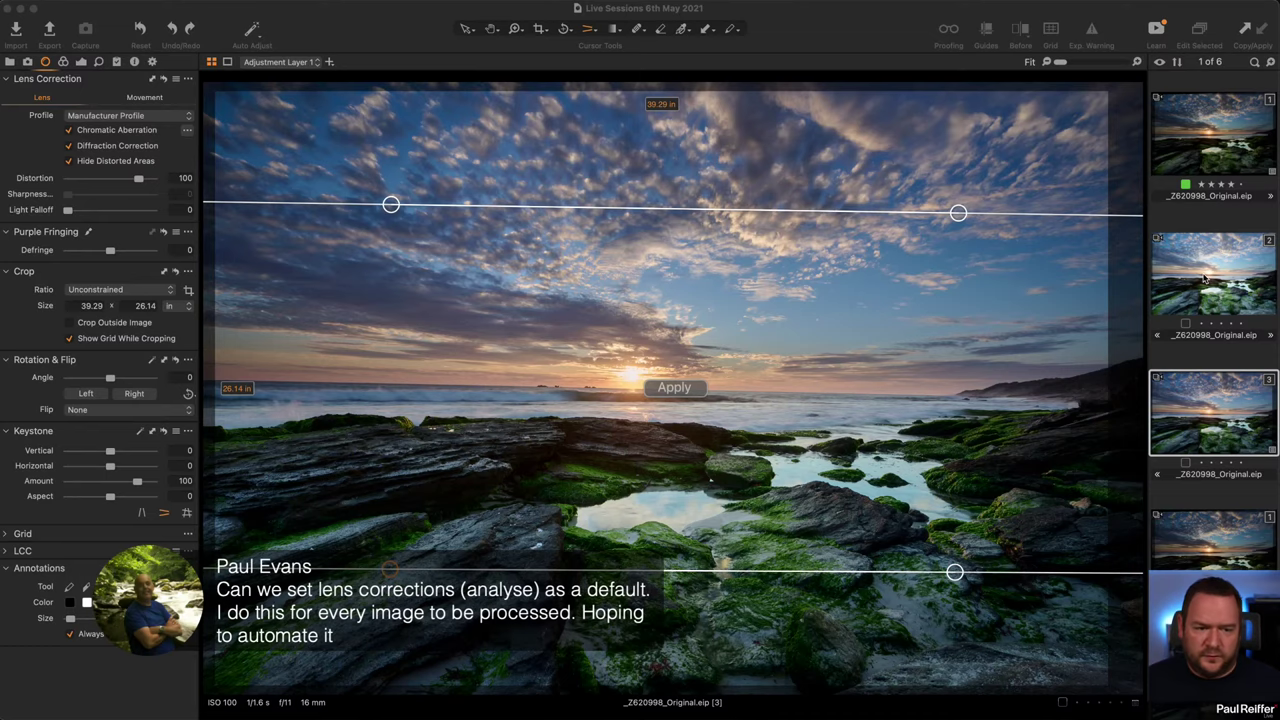
- Open variant 1 of _Z620998_Worked.eip and set its lens correction profile to Generic
key(Right)
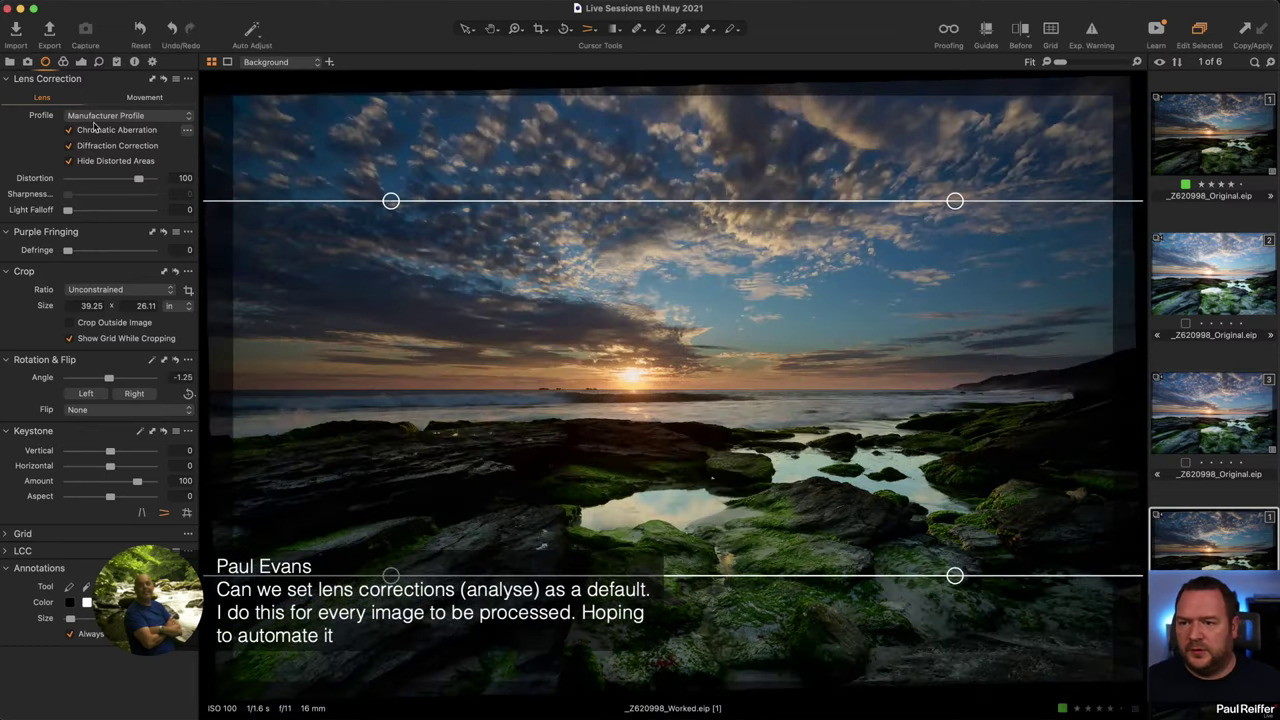
click(128, 118)
click(120, 148)
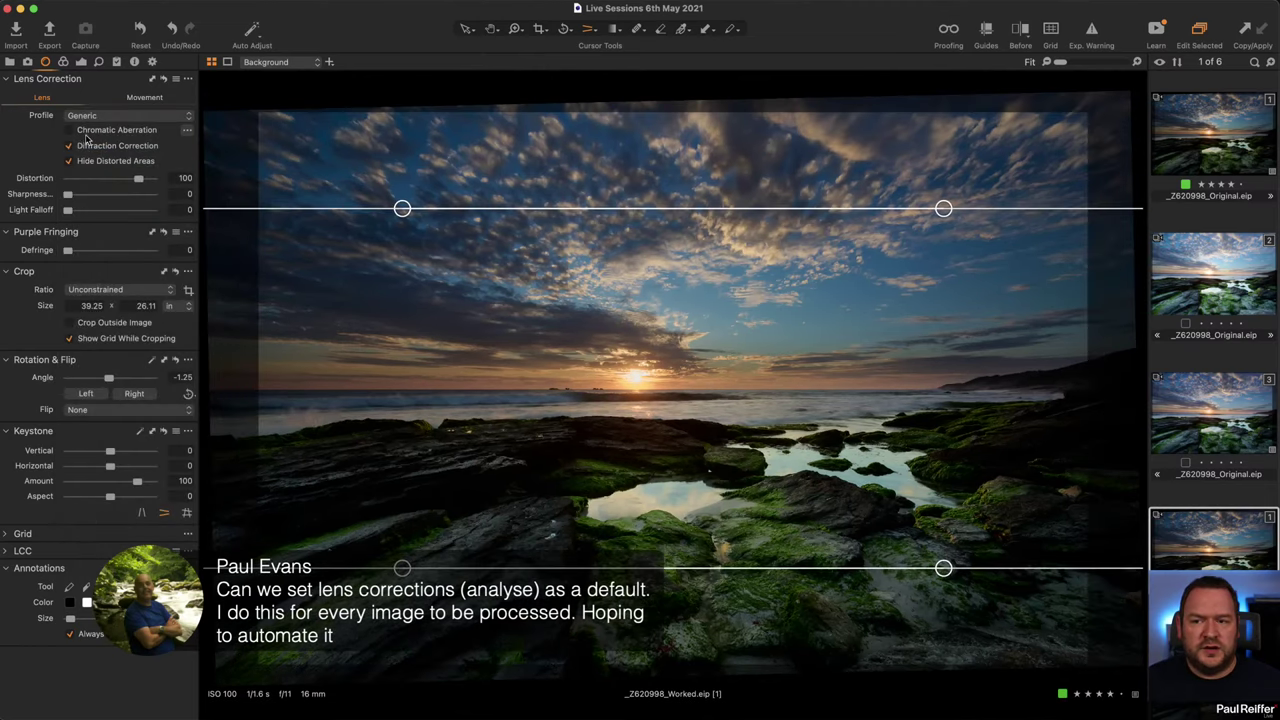